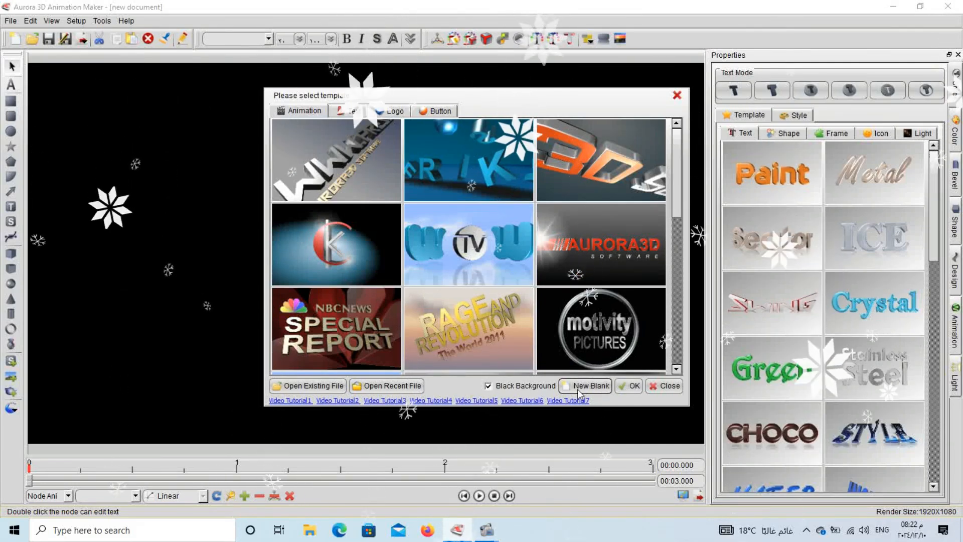
# - Start a new document with the Film&Video HDTV 1080p (1920x1080) render size
pyautogui.click(585, 386)
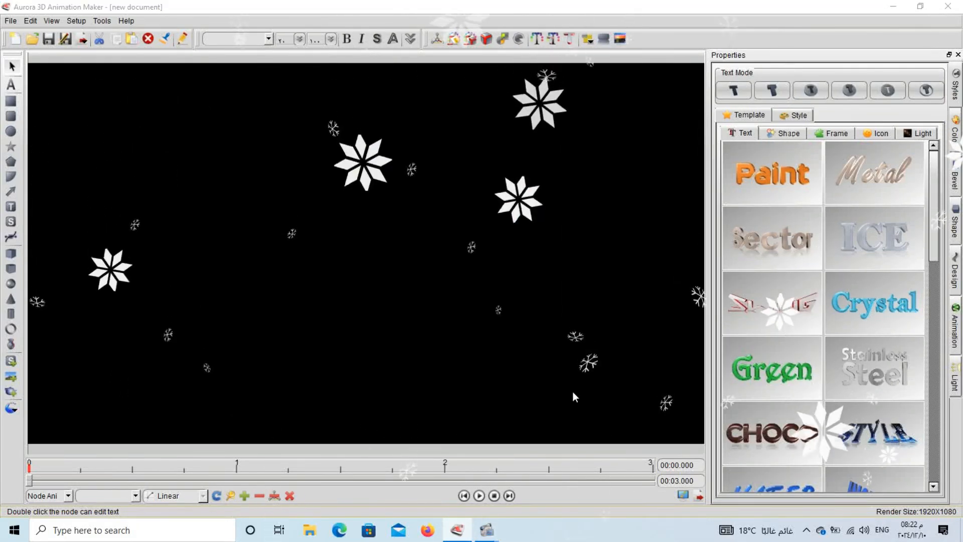
pyautogui.click(552, 196)
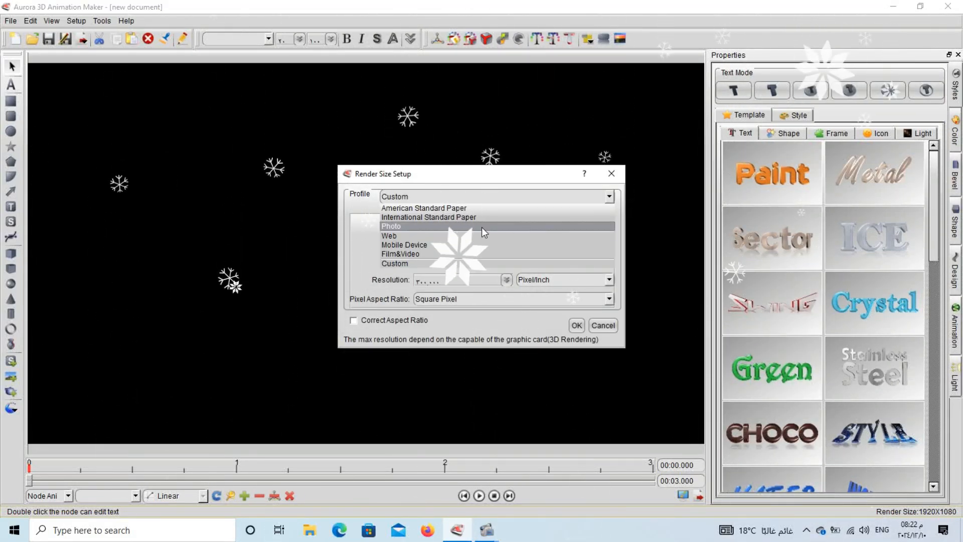
pyautogui.click(411, 253)
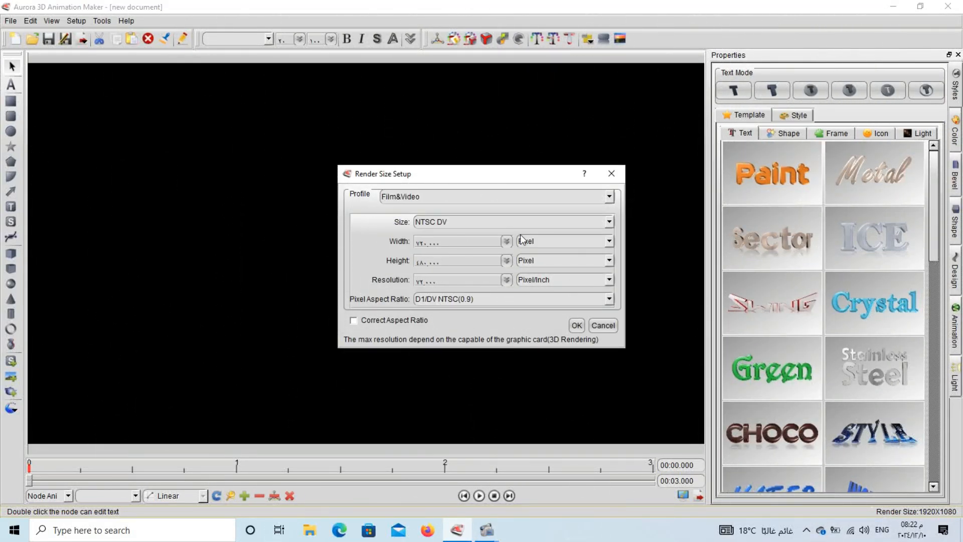
pyautogui.click(592, 222)
pyautogui.click(447, 360)
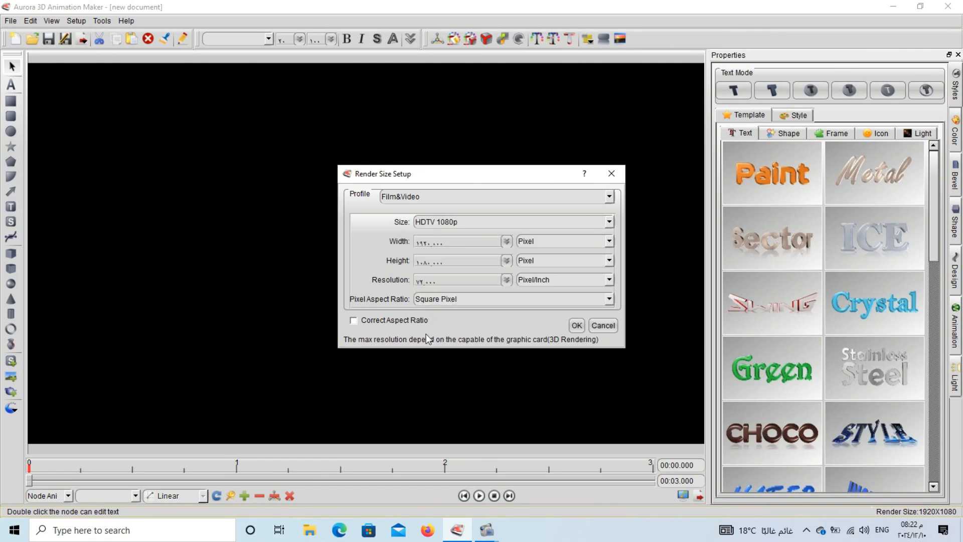
pyautogui.click(577, 325)
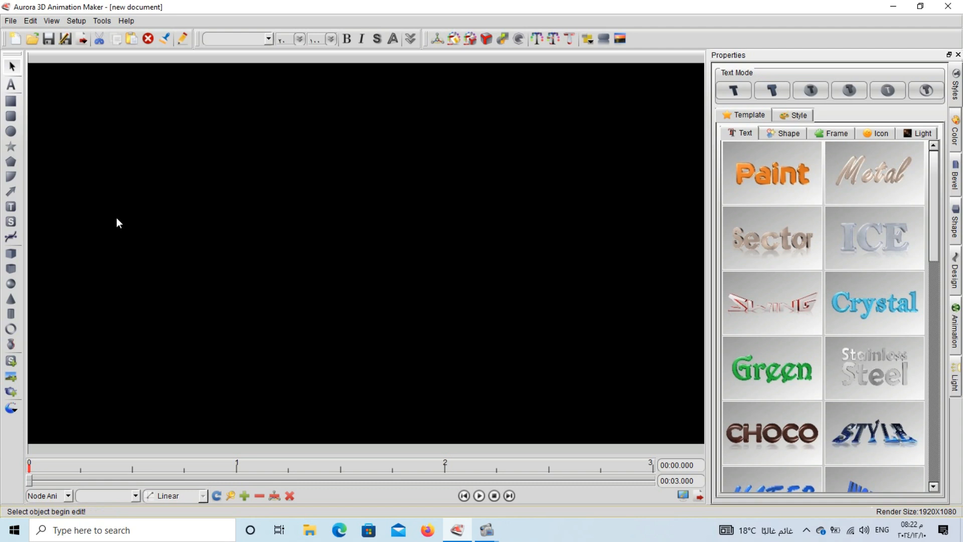
# - Place a 3D text object and change its text from TEXT to 'D'
pyautogui.click(12, 83)
pyautogui.click(217, 190)
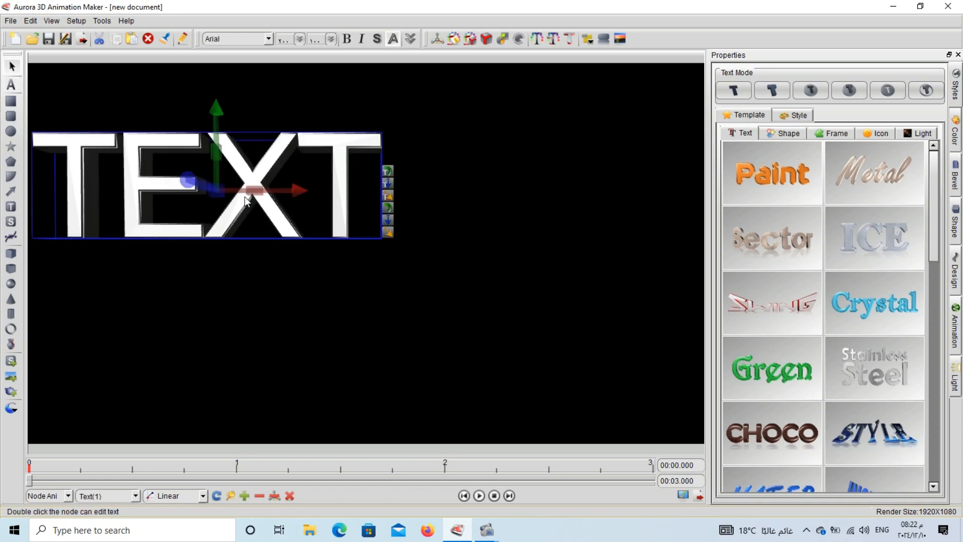
pyautogui.doubleClick(211, 179)
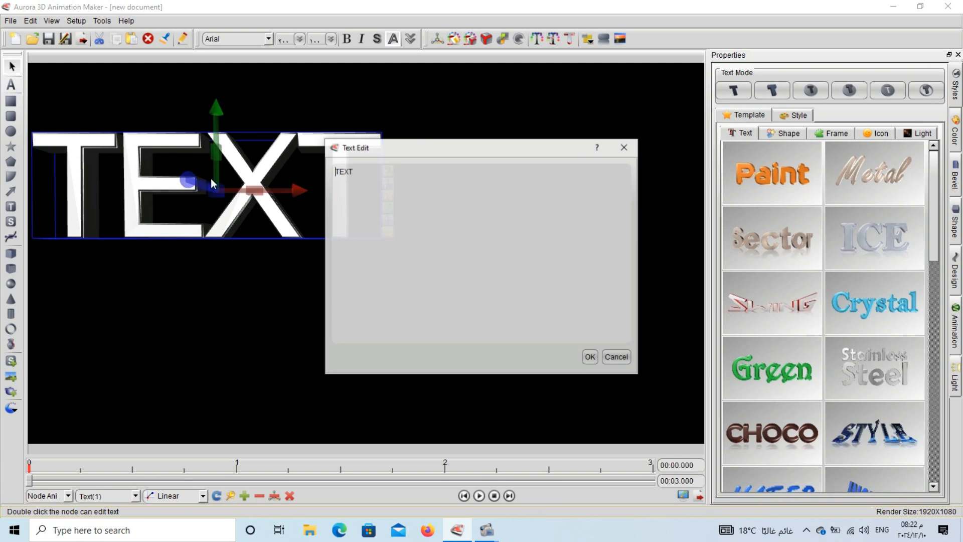
pyautogui.moveTo(376, 178); pyautogui.dragTo(333, 172)
pyautogui.write('D')
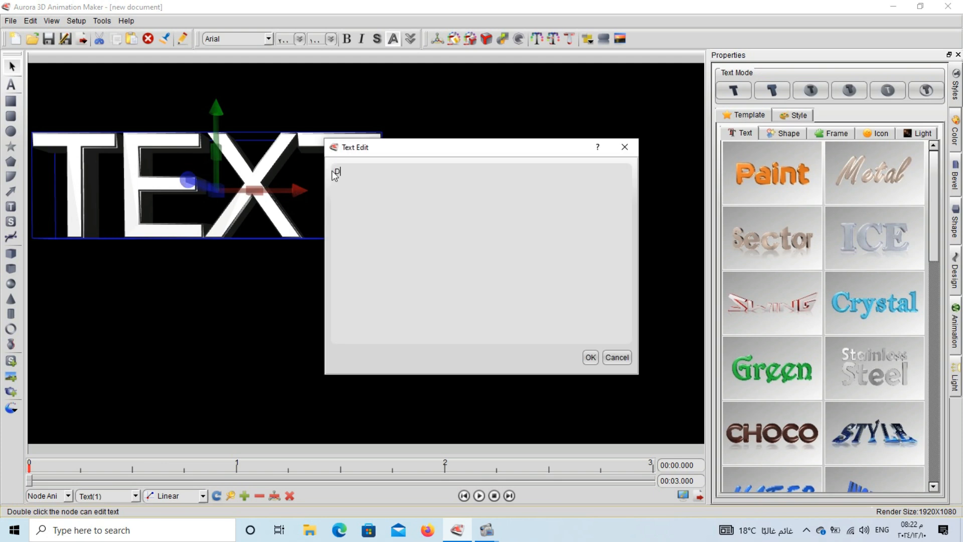
pyautogui.click(590, 357)
pyautogui.click(118, 92)
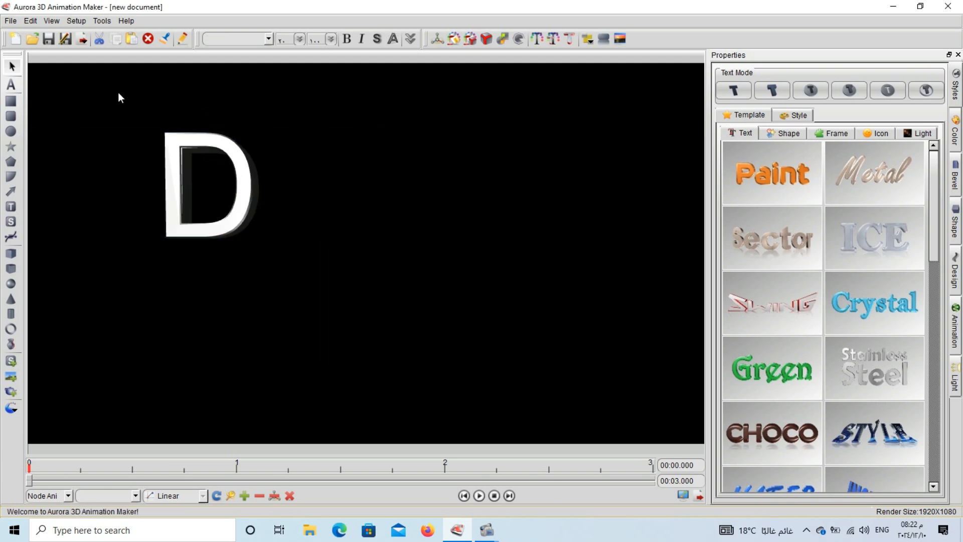
# - Place a second 3D text object beside it reading 'A'
pyautogui.click(11, 84)
pyautogui.click(297, 168)
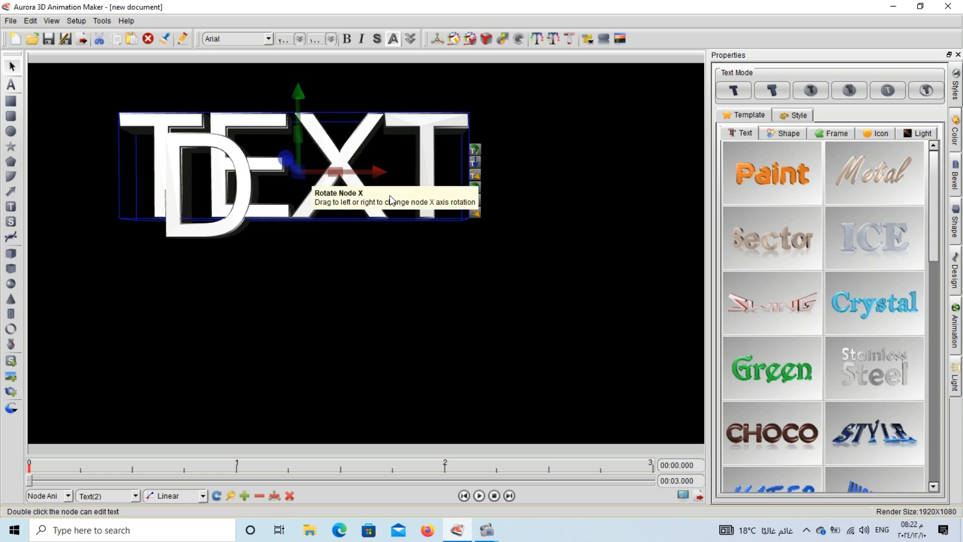
pyautogui.doubleClick(372, 202)
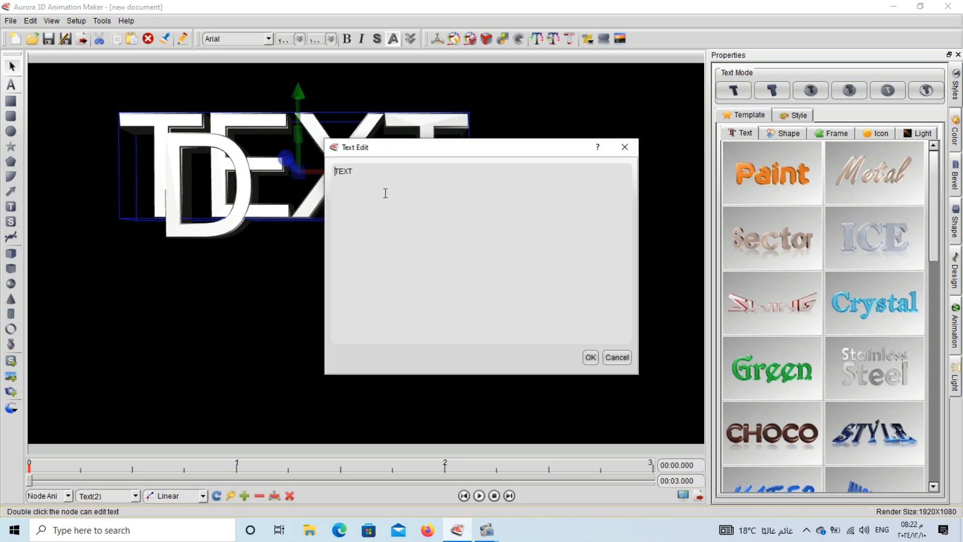
pyautogui.doubleClick(348, 174)
pyautogui.write('A')
pyautogui.click(591, 358)
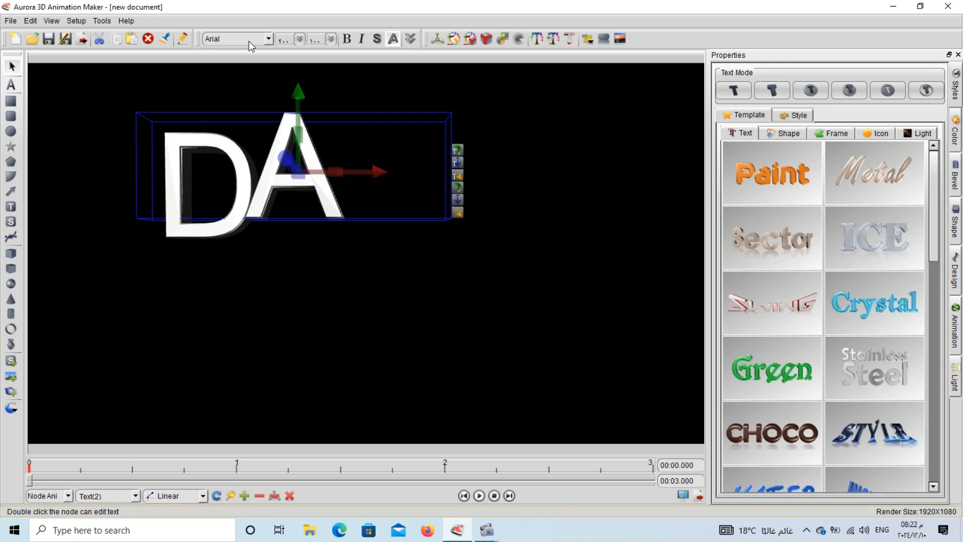
# - Scroll through the fonts until a script font applies, and drag the D right over the A
pyautogui.scroll(-5, 250, 41)
pyautogui.scroll(3, 250, 41)
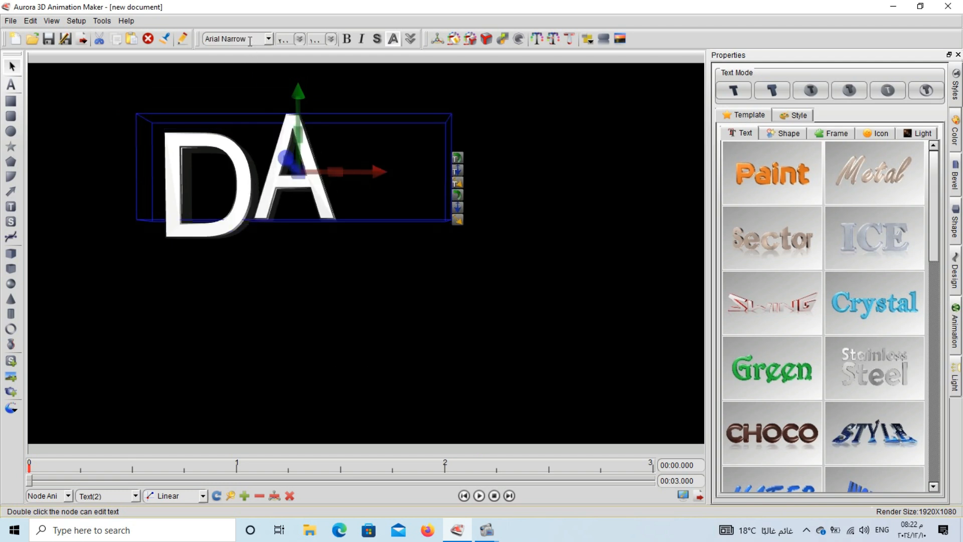
pyautogui.scroll(-2, 250, 41)
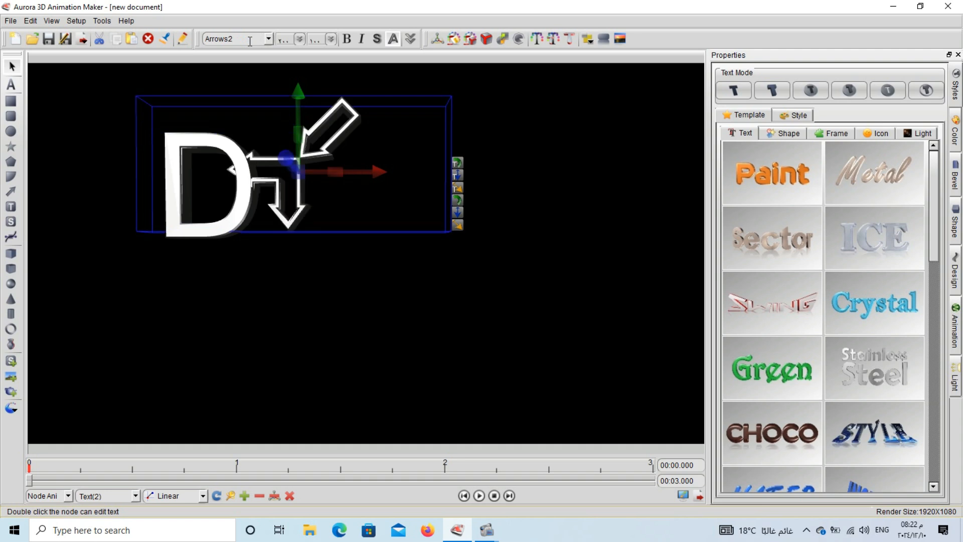
pyautogui.scroll(-3, 250, 42)
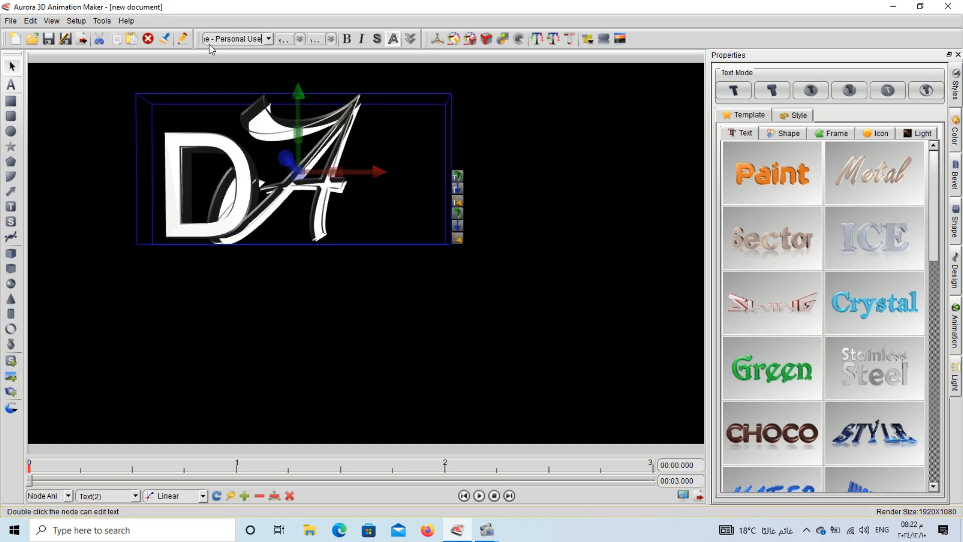
pyautogui.moveTo(287, 198); pyautogui.dragTo(381, 198)
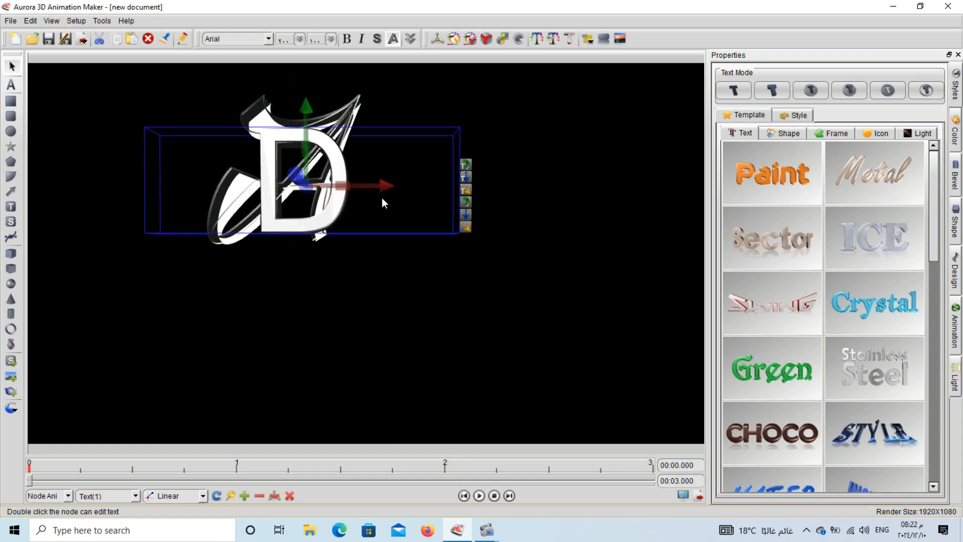
pyautogui.scroll(-4, 223, 39)
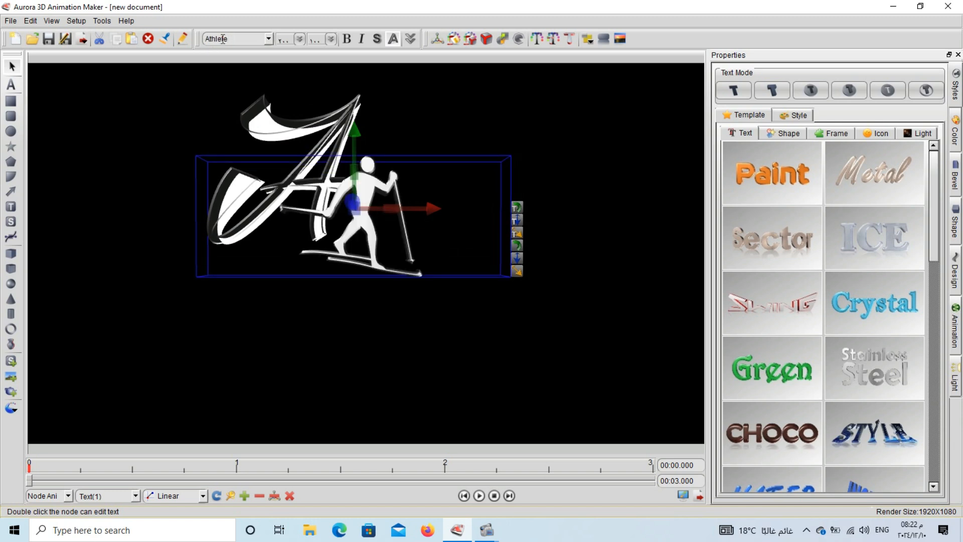
pyautogui.scroll(-3, 223, 39)
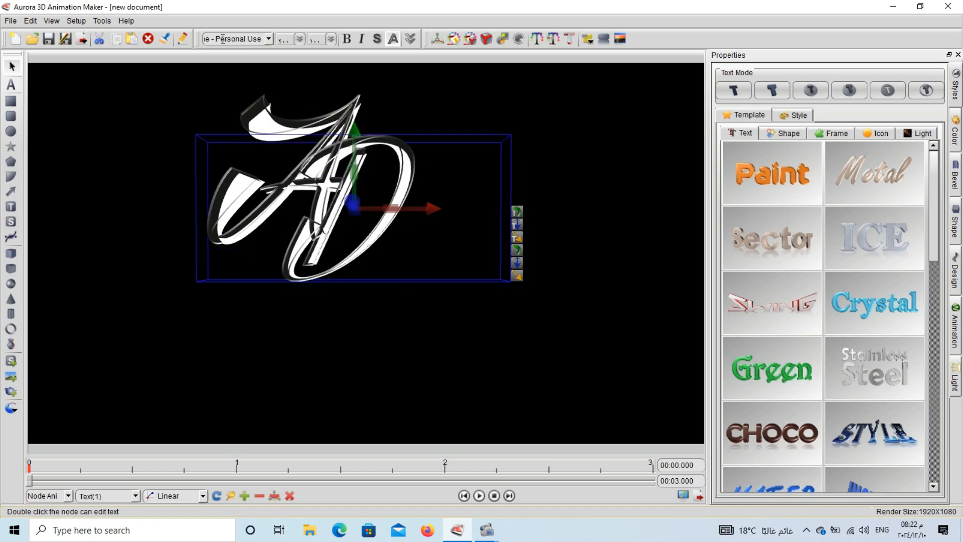
# - Reposition the D, Align Horizontal both letters, and move the DA pair up
pyautogui.moveTo(291, 246); pyautogui.dragTo(150, 282)
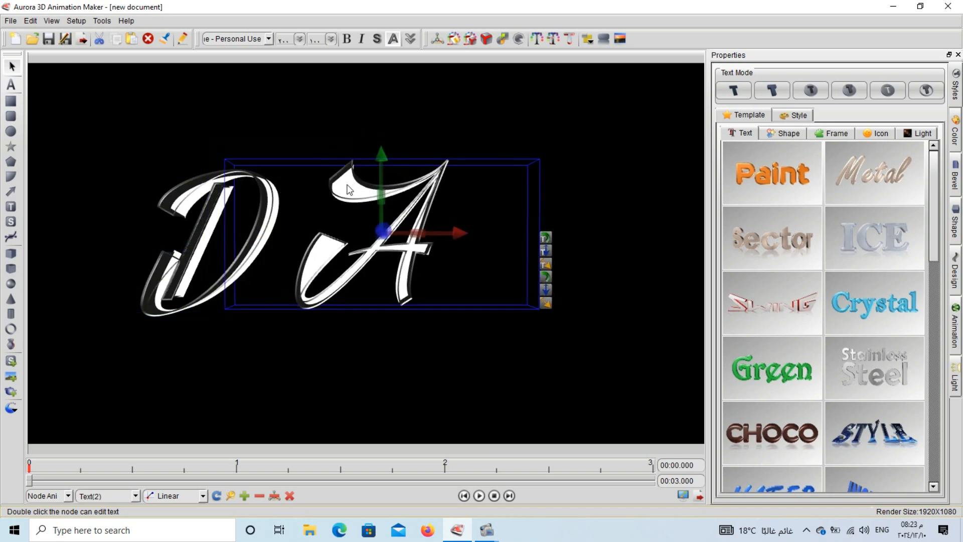
pyautogui.moveTo(215, 187); pyautogui.dragTo(241, 181)
pyautogui.moveTo(431, 173); pyautogui.dragTo(176, 314)
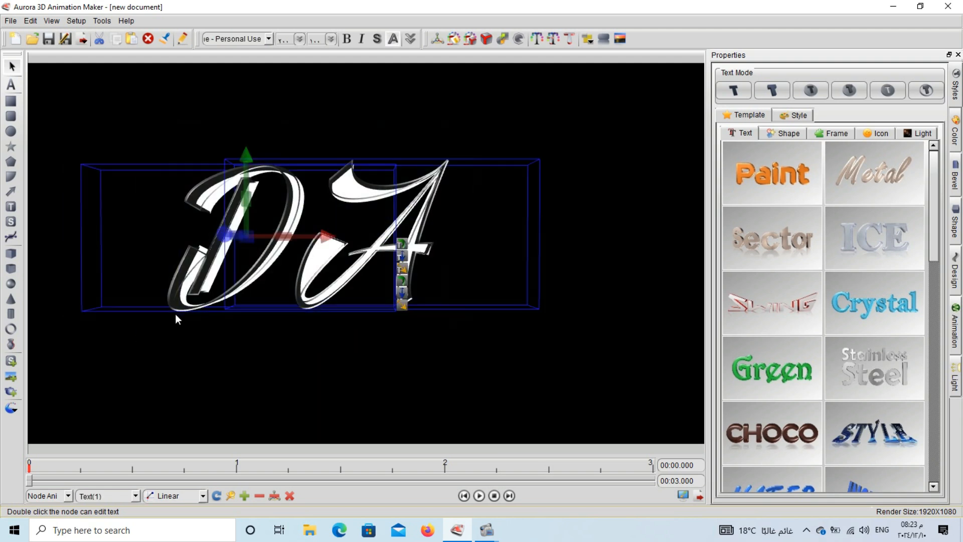
pyautogui.click(589, 42)
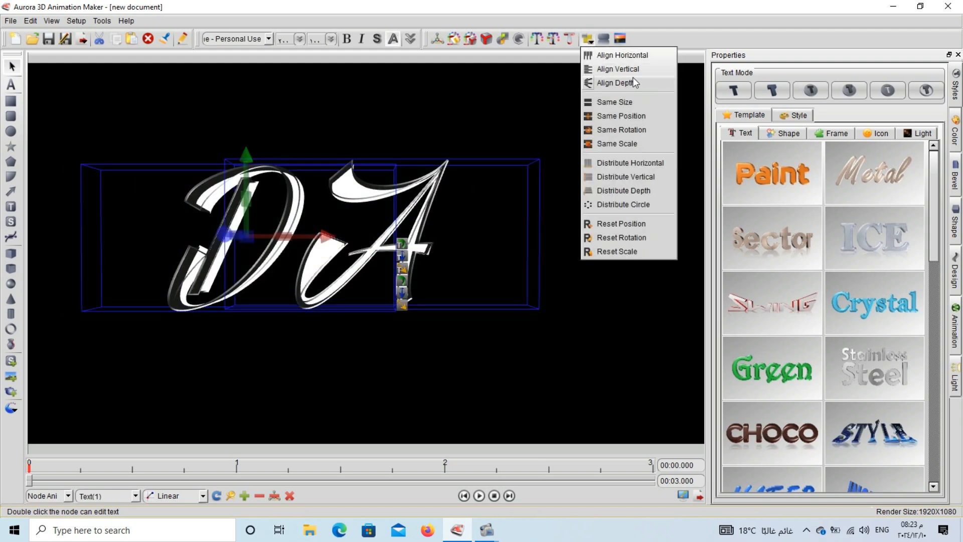
pyautogui.click(648, 55)
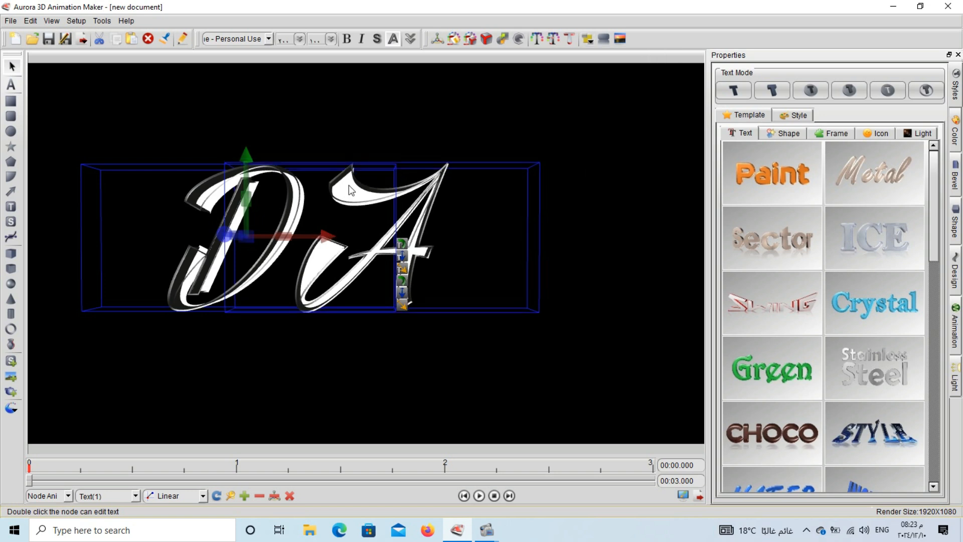
pyautogui.moveTo(290, 208); pyautogui.dragTo(321, 135)
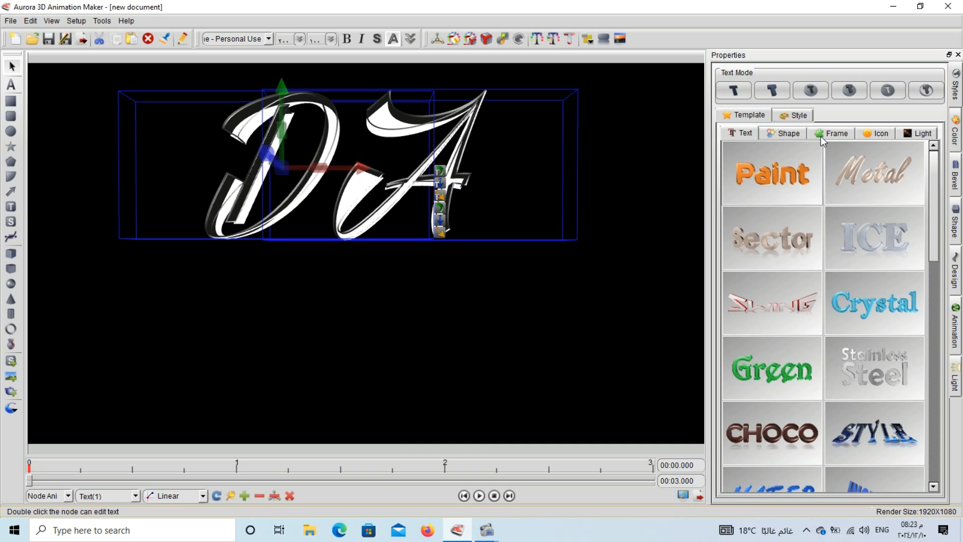
# - Colour the text face bright cyan and give it a streaked cyan texture
pyautogui.click(955, 131)
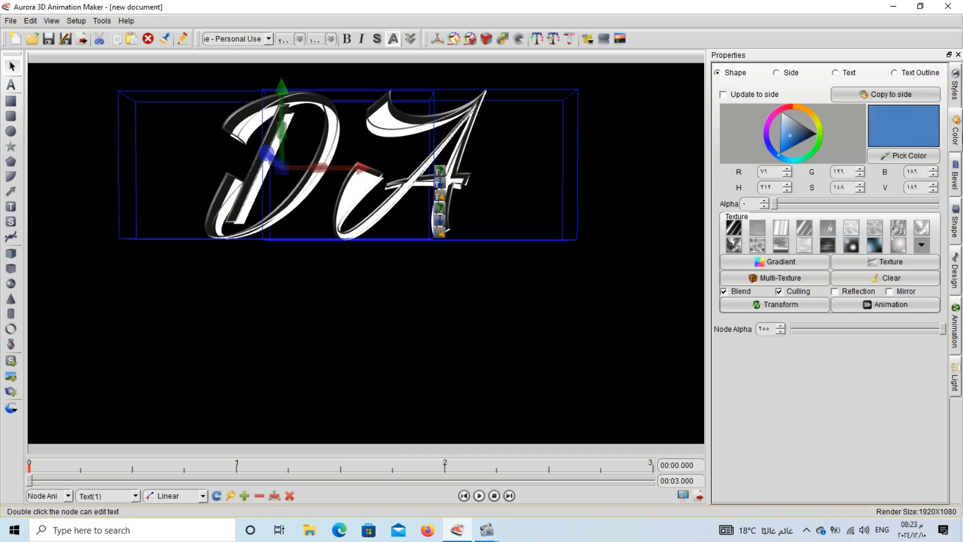
pyautogui.click(792, 159)
pyautogui.moveTo(798, 161); pyautogui.dragTo(798, 152)
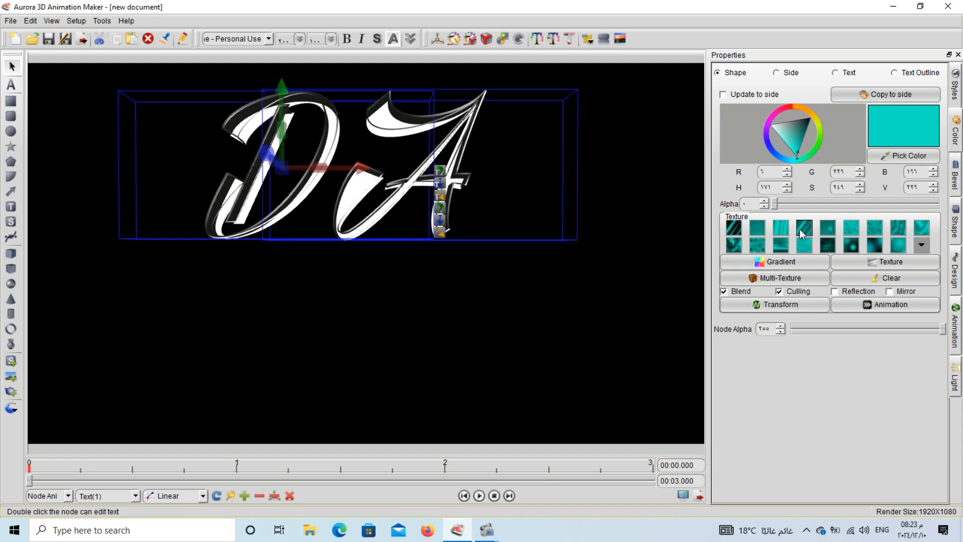
pyautogui.click(849, 74)
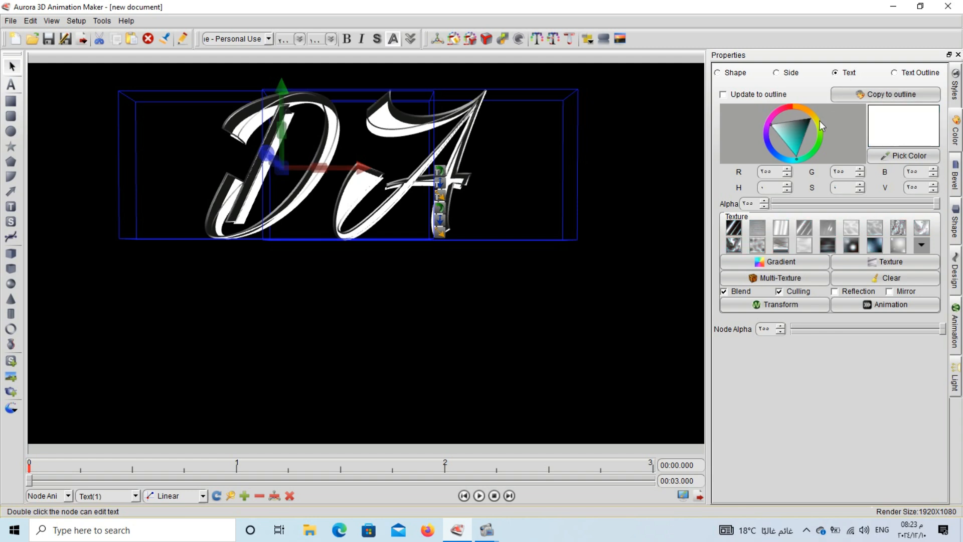
pyautogui.click(794, 152)
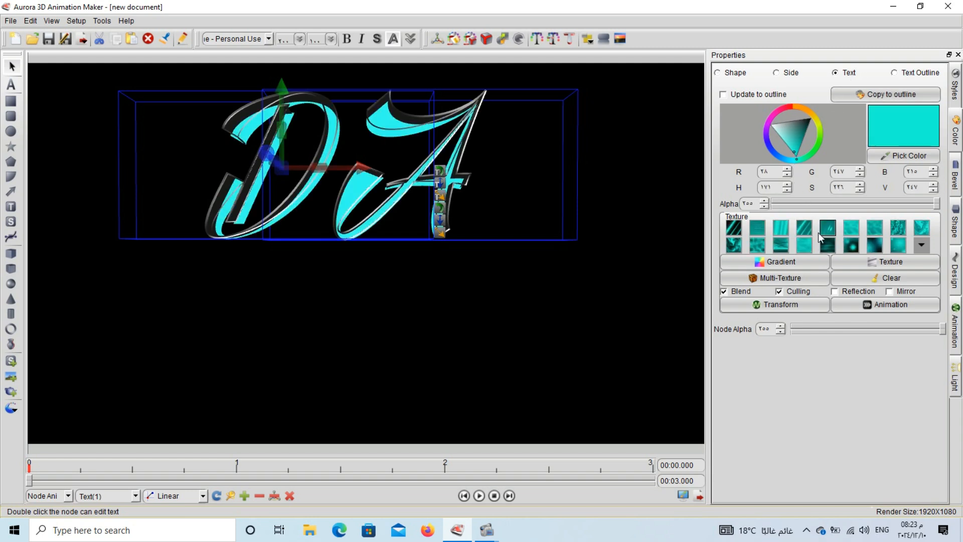
pyautogui.click(806, 232)
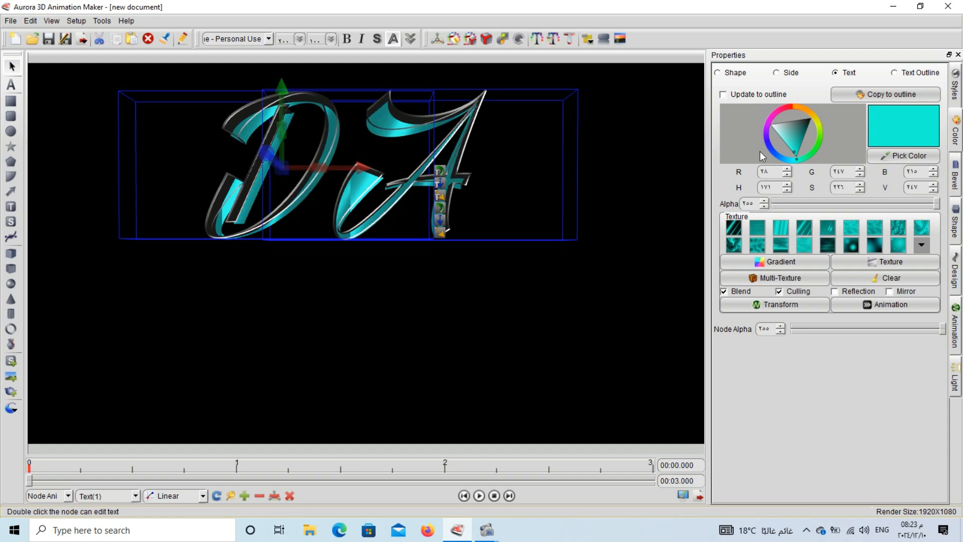
# - Make the text outline cyan with a streaked teal texture
pyautogui.click(917, 78)
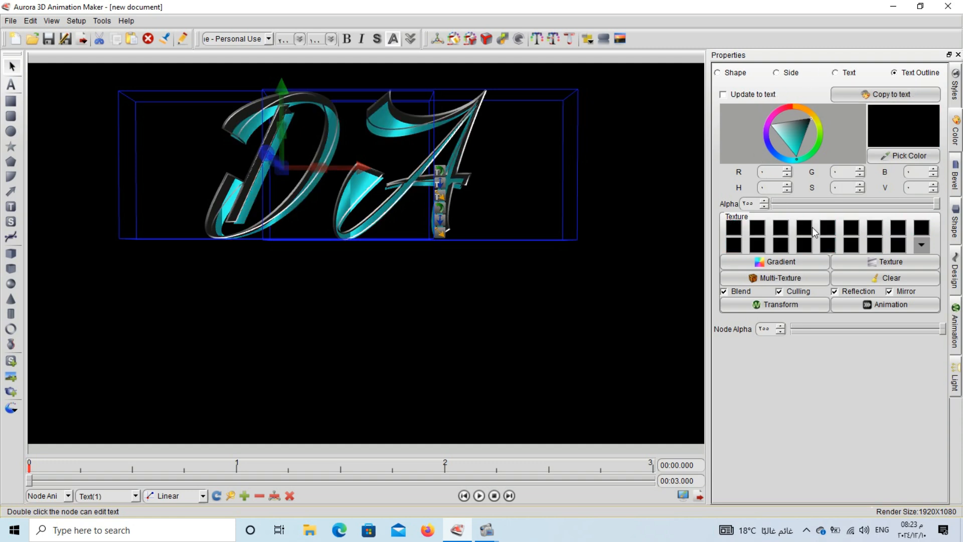
pyautogui.click(793, 145)
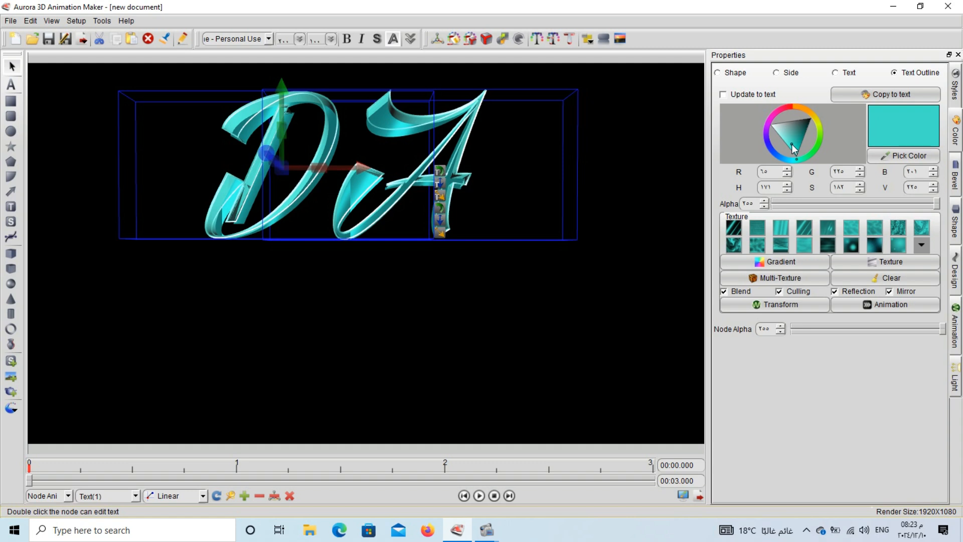
pyautogui.click(806, 227)
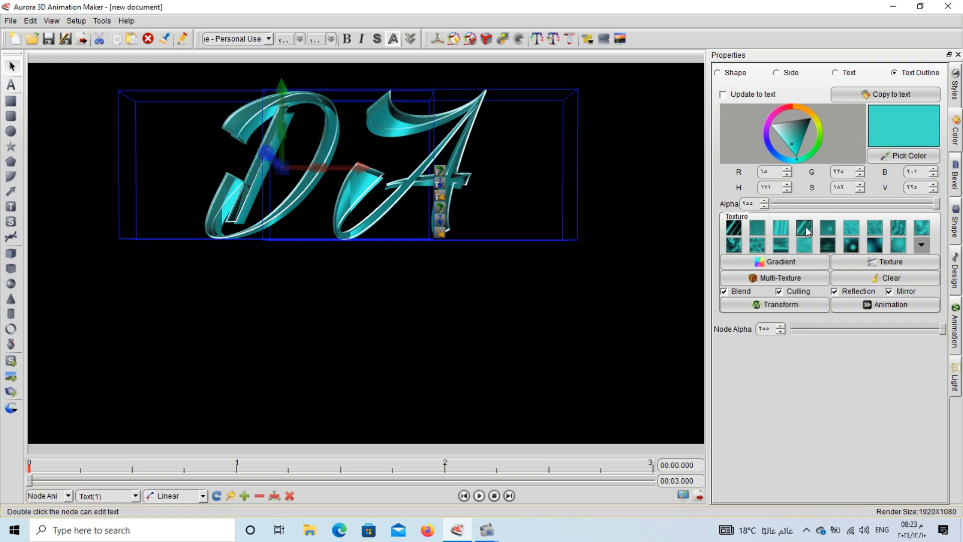
# - Give the outline texture the Vertical scale half transform template
pyautogui.click(786, 309)
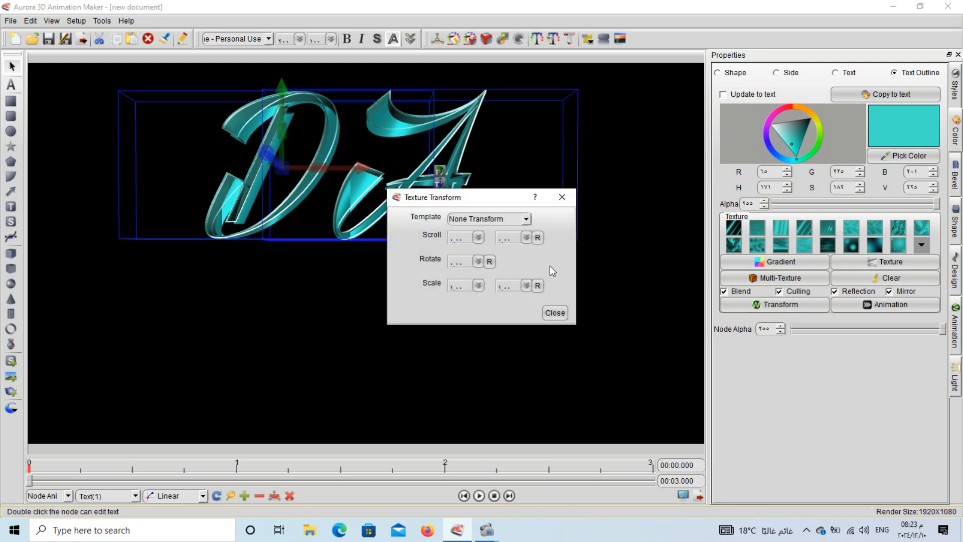
pyautogui.click(527, 222)
pyautogui.click(502, 275)
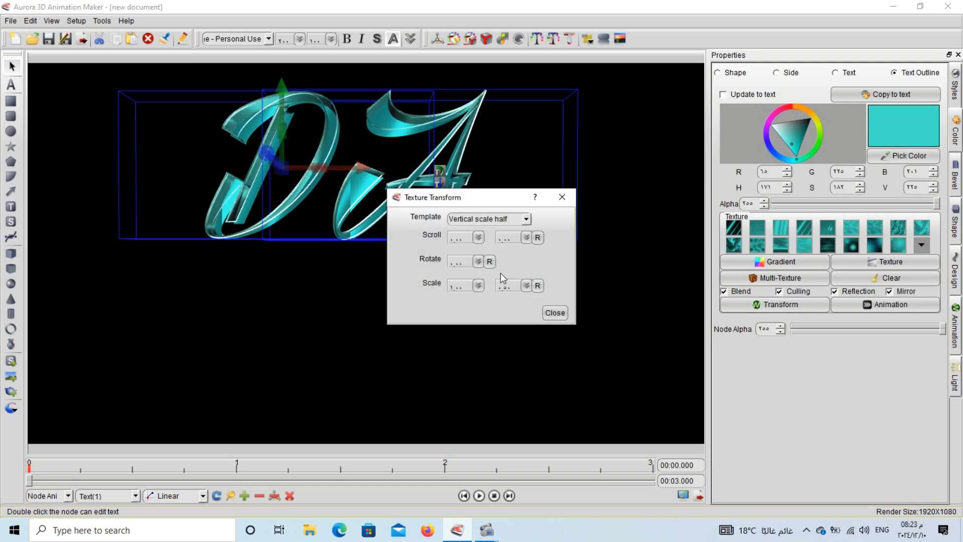
pyautogui.click(554, 312)
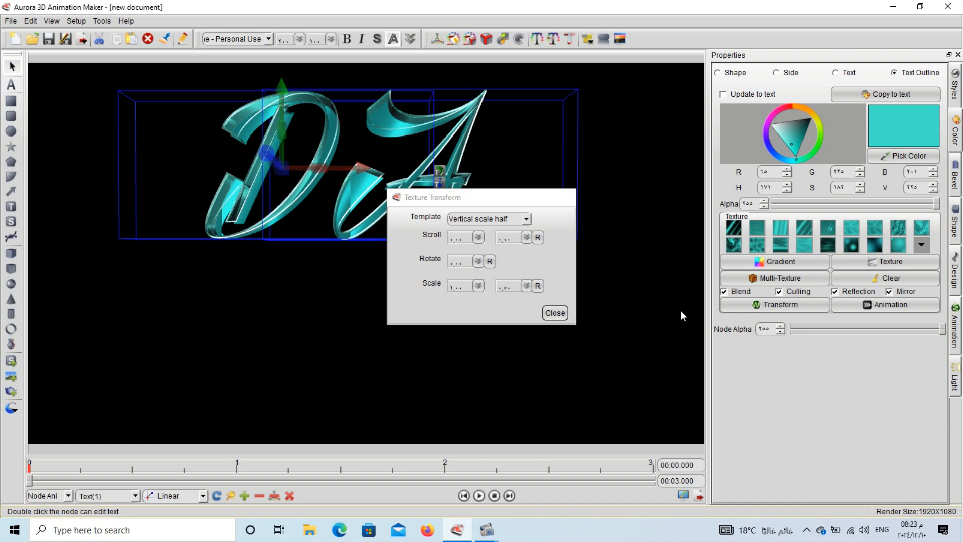
# - Give the outline texture the Horizontal scale half animation template
pyautogui.click(857, 305)
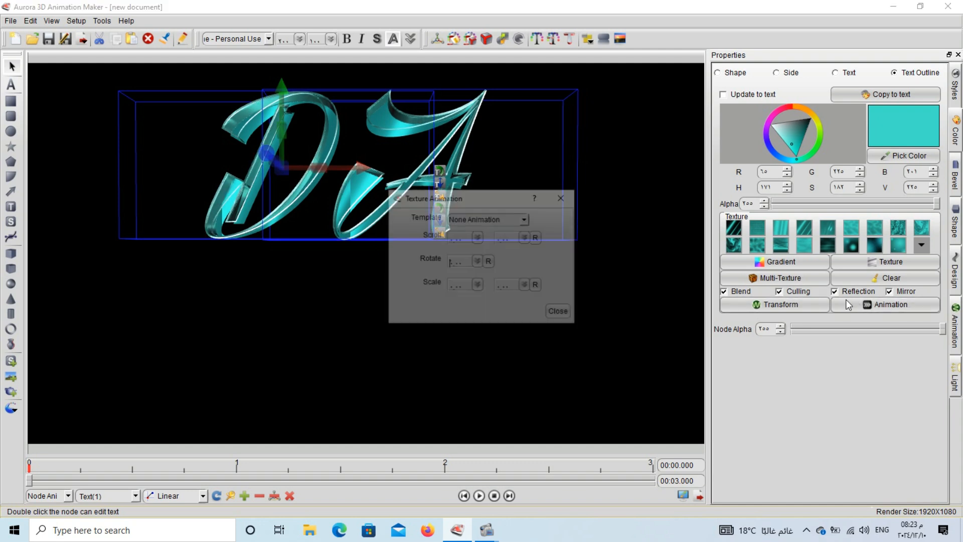
pyautogui.click(526, 220)
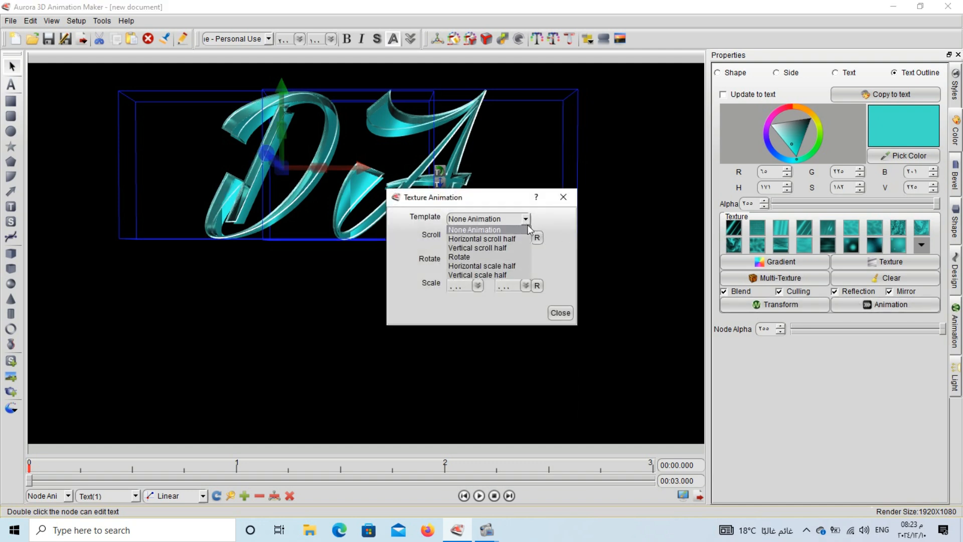
pyautogui.click(504, 264)
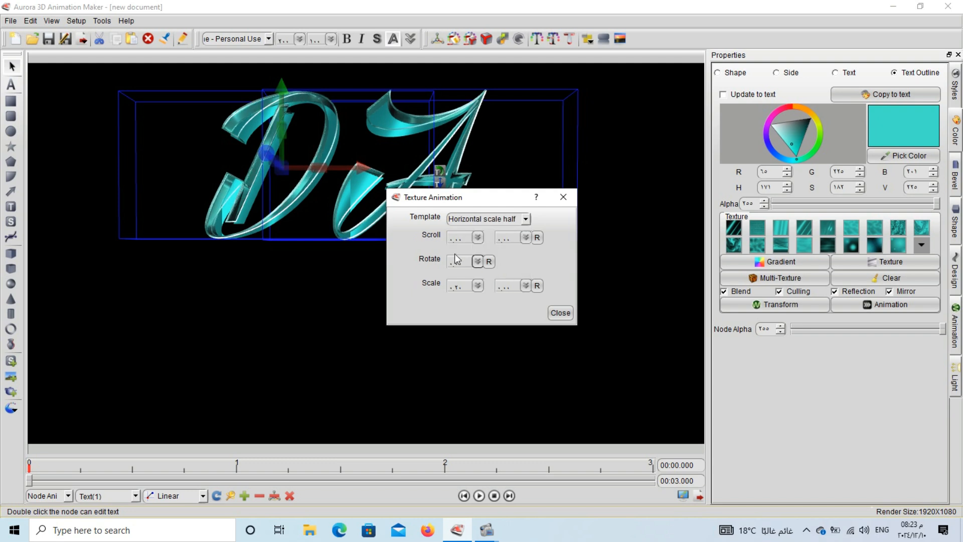
pyautogui.click(560, 313)
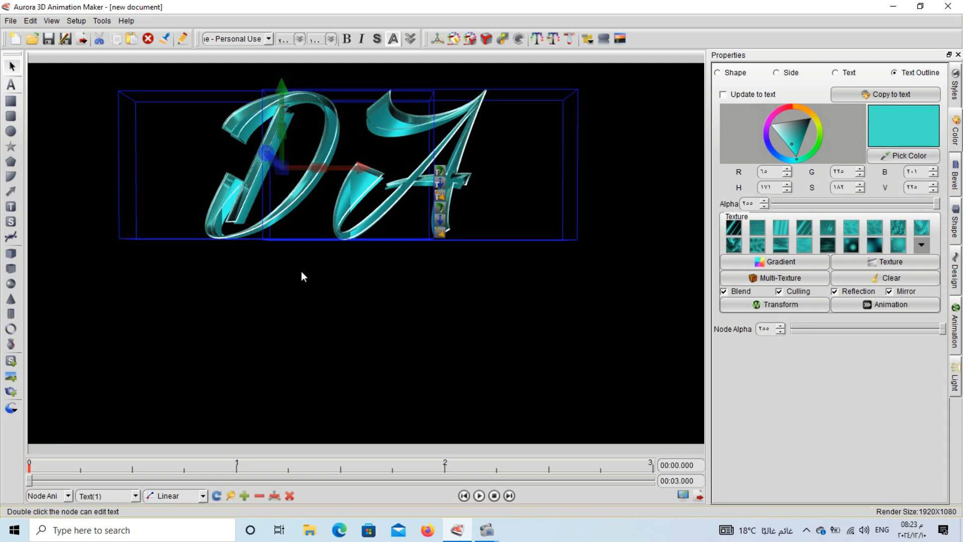
# - Select both the D and the A and add a keyframe at time 0
pyautogui.click(233, 217)
pyautogui.click(252, 180)
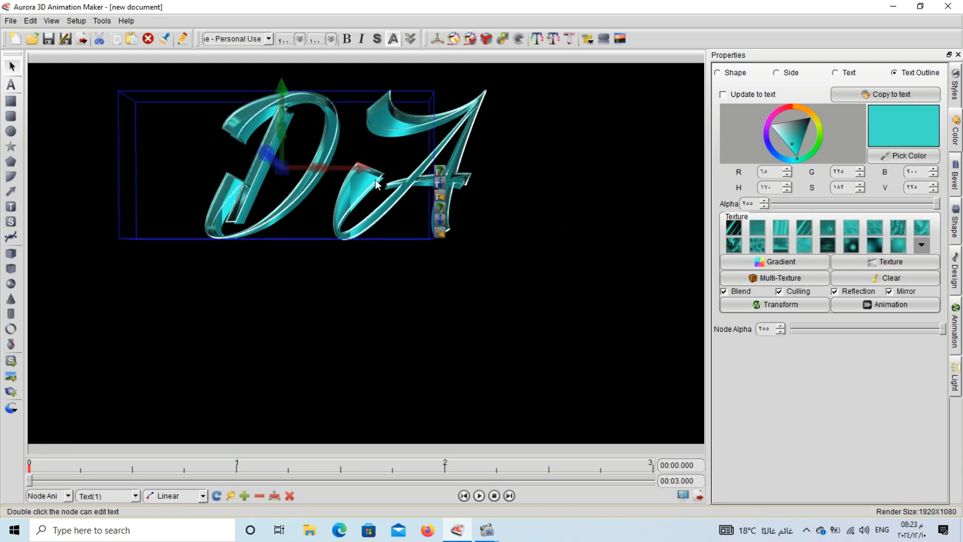
pyautogui.moveTo(519, 134); pyautogui.dragTo(438, 207)
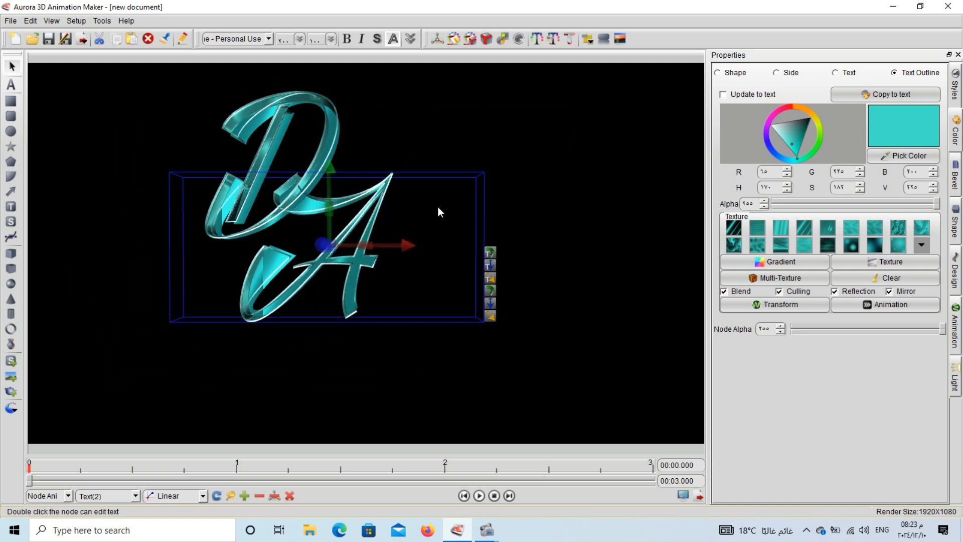
pyautogui.hotkey('ctrl', 'z')
pyautogui.click(407, 244)
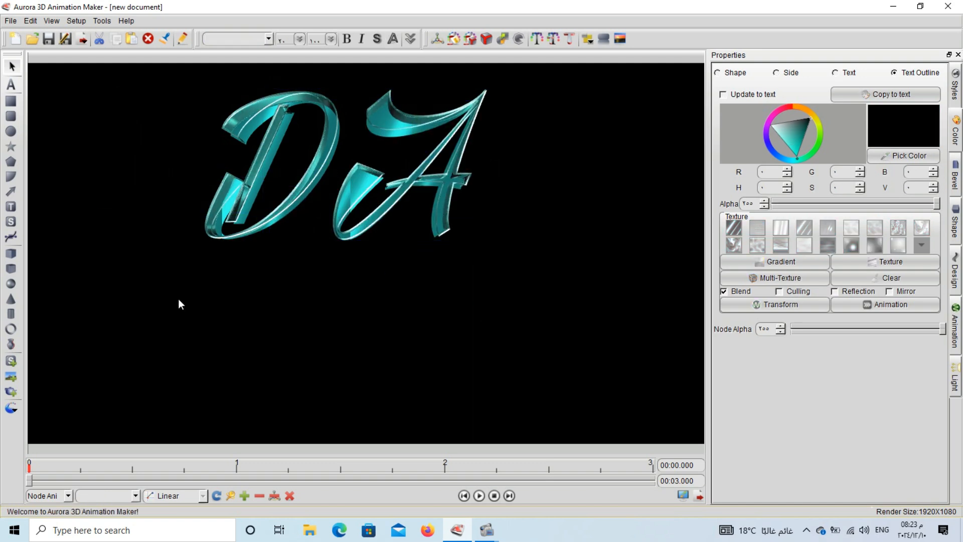
pyautogui.moveTo(160, 301); pyautogui.dragTo(514, 126)
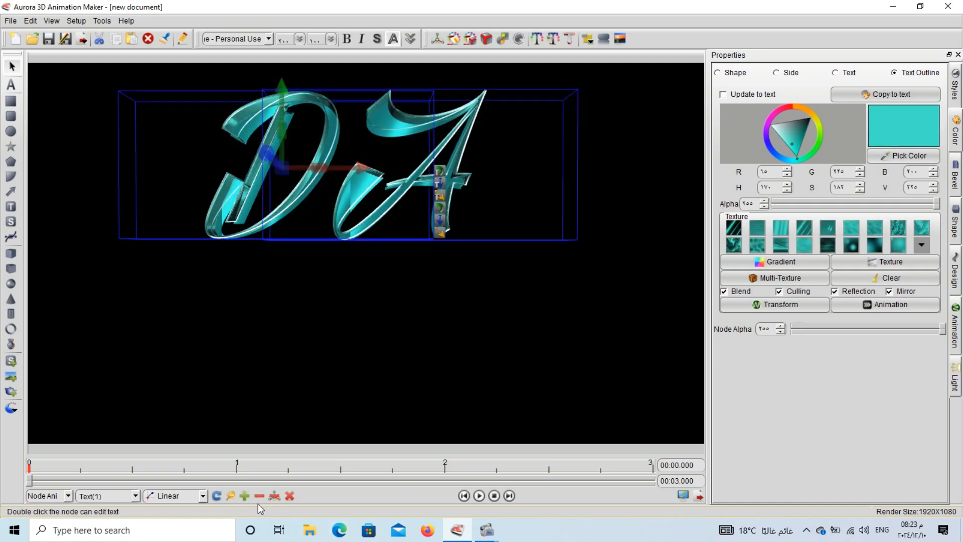
pyautogui.click(250, 496)
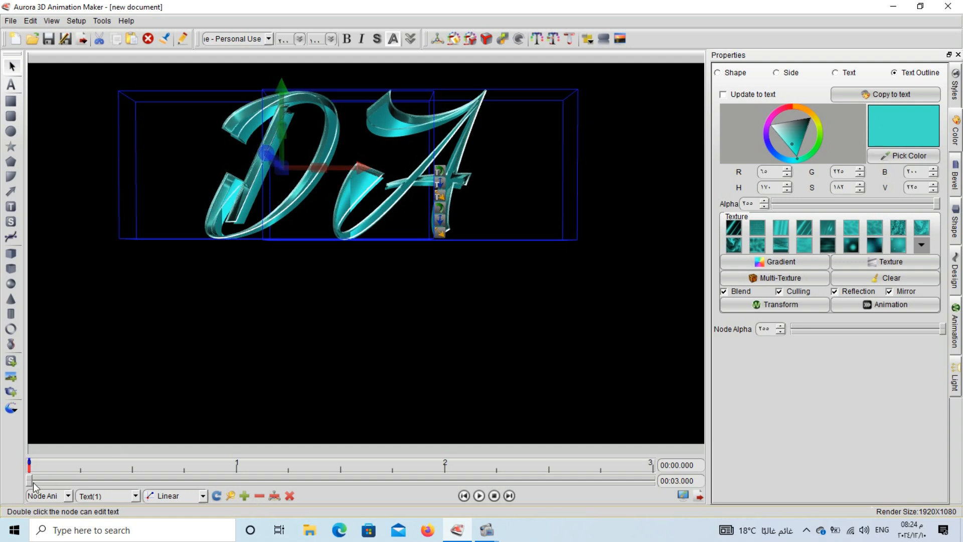
# - At the 3-second mark, lower the A and the D, then nudge the pair slightly up
pyautogui.moveTo(29, 482); pyautogui.dragTo(673, 481)
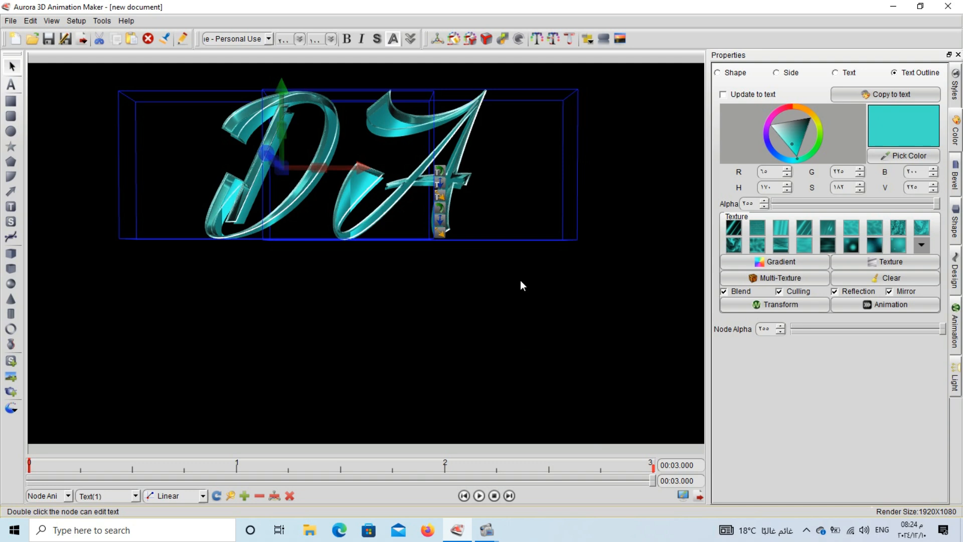
pyautogui.click(438, 188)
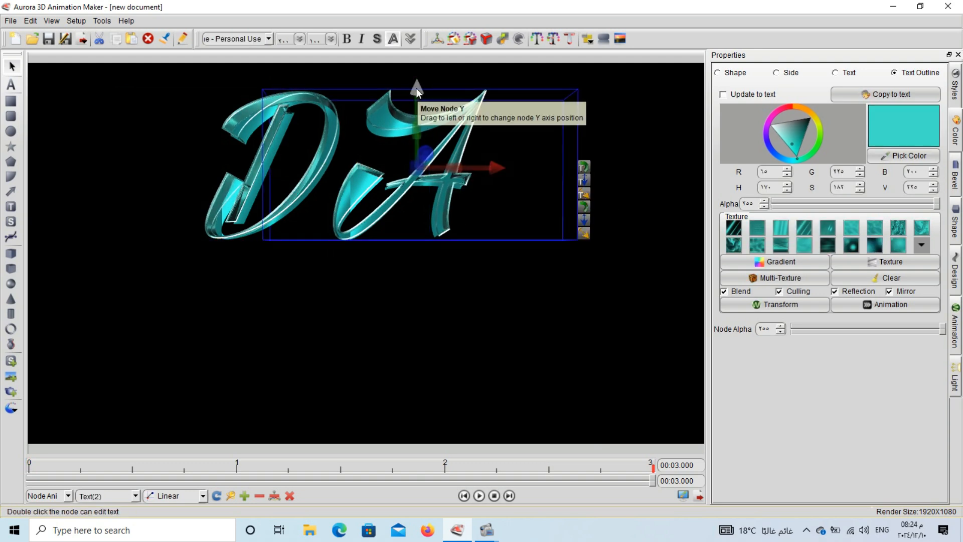
pyautogui.moveTo(417, 88); pyautogui.dragTo(412, 195)
pyautogui.click(279, 99)
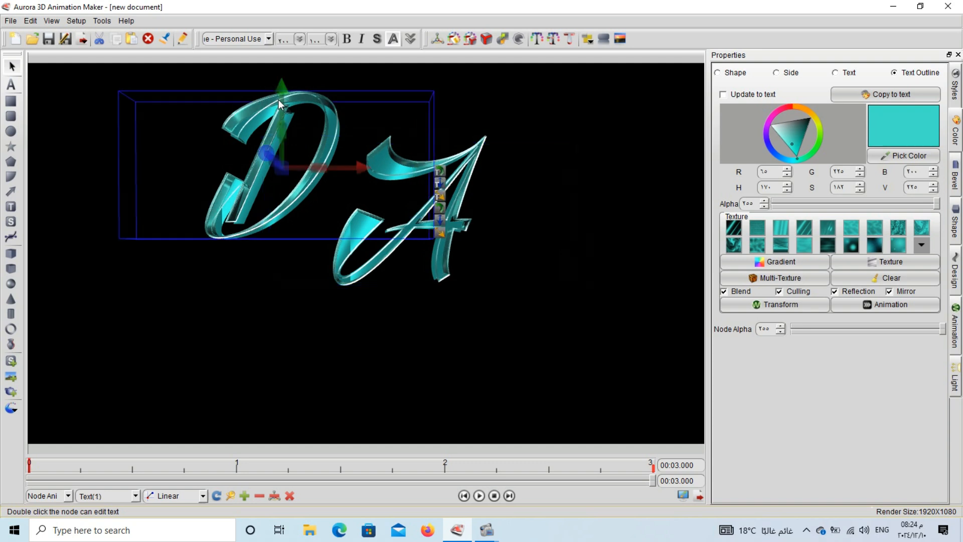
pyautogui.moveTo(285, 88); pyautogui.dragTo(288, 210)
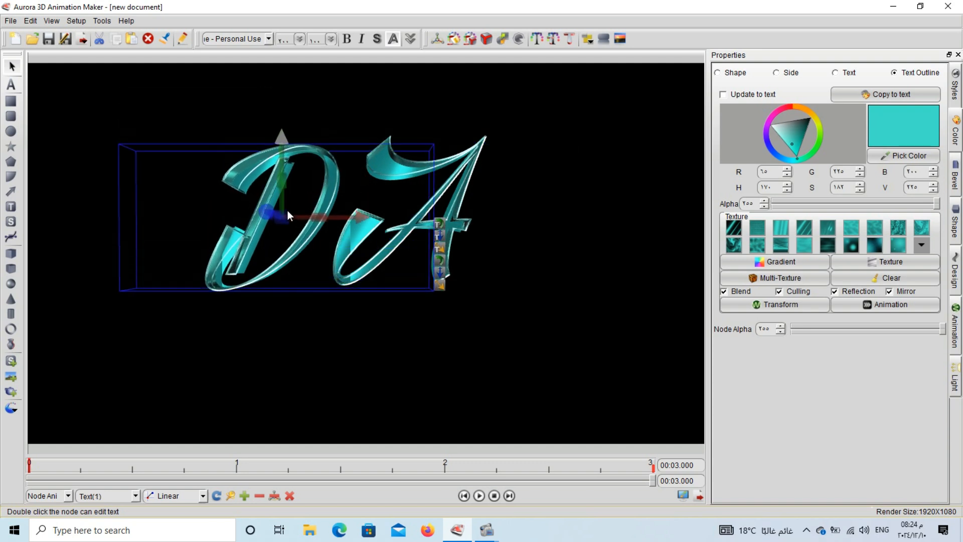
pyautogui.click(474, 168)
pyautogui.click(550, 113)
pyautogui.moveTo(550, 113); pyautogui.dragTo(146, 324)
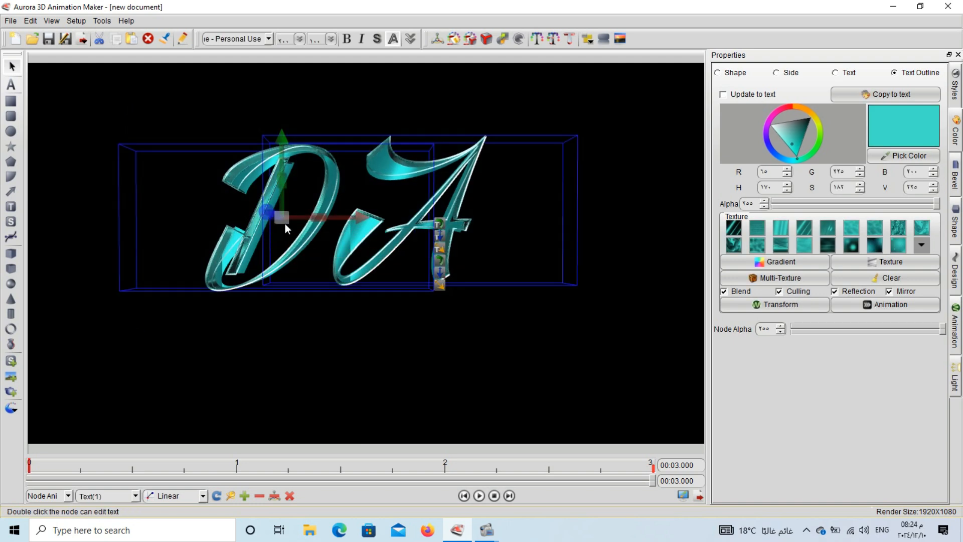
pyautogui.scroll(-3, 285, 224)
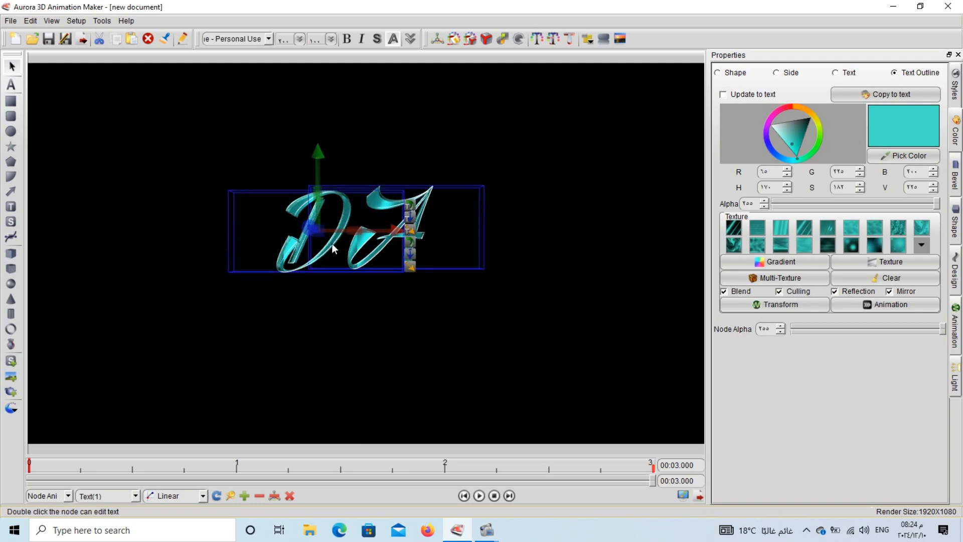
pyautogui.moveTo(332, 243); pyautogui.dragTo(328, 232)
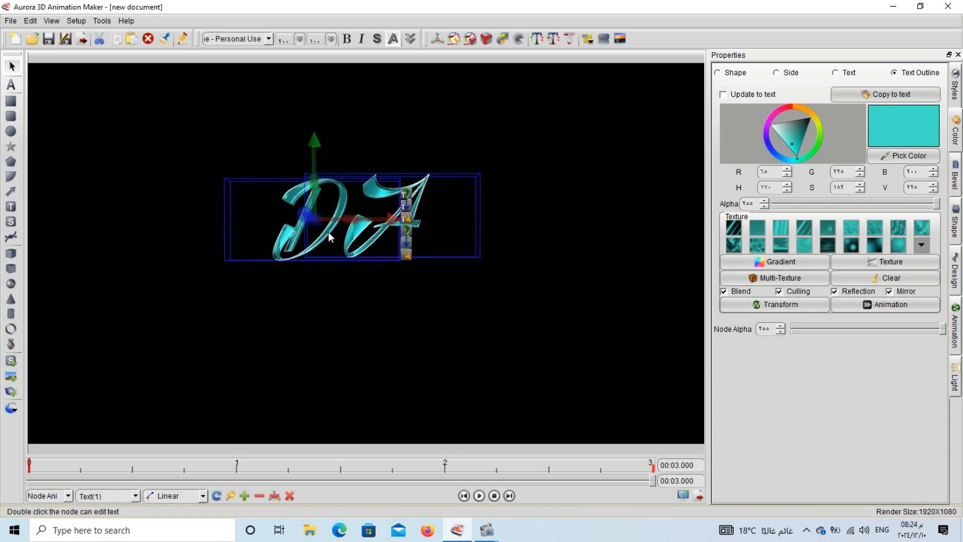
# - Align D and A horizontally, deepen the outline to teal (11, 198, 167), and lighten the face to pale cyan
pyautogui.click(589, 40)
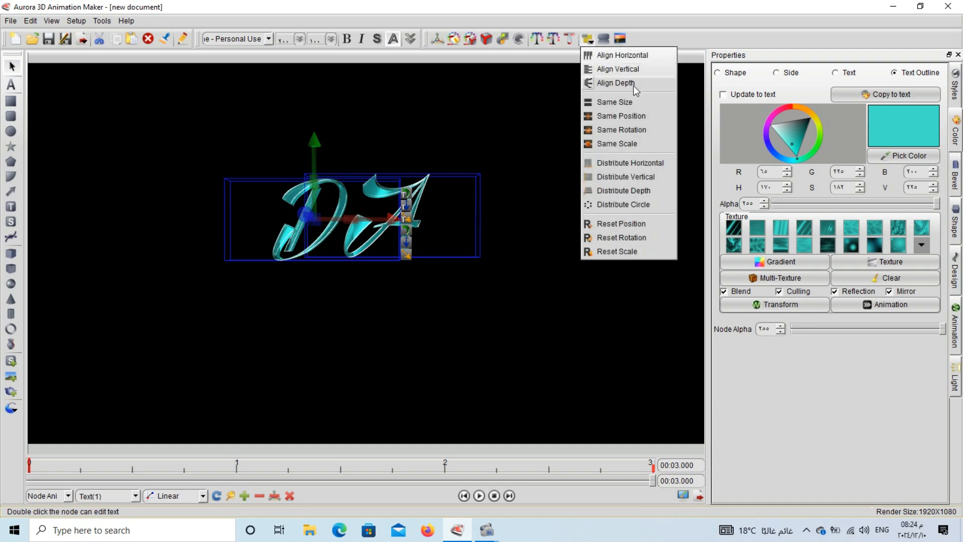
pyautogui.click(647, 56)
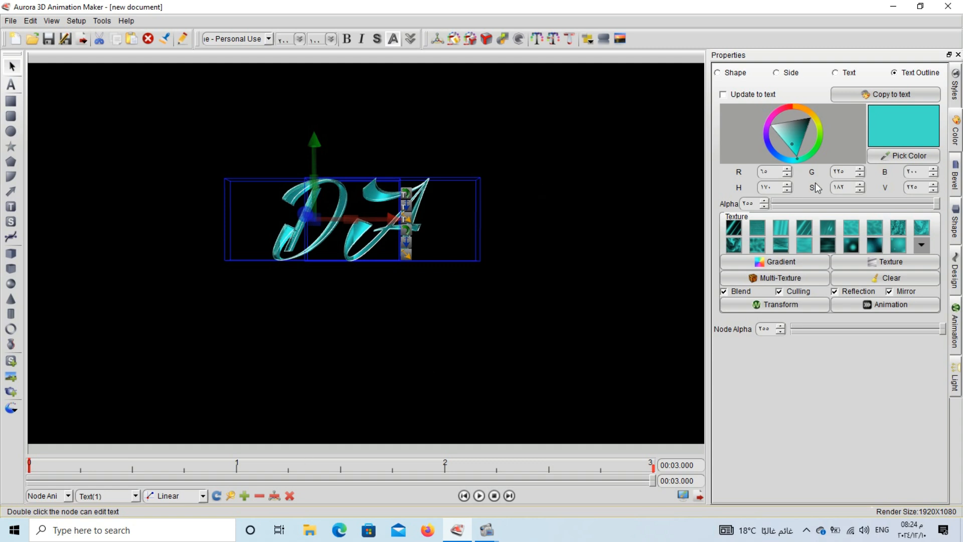
pyautogui.click(800, 148)
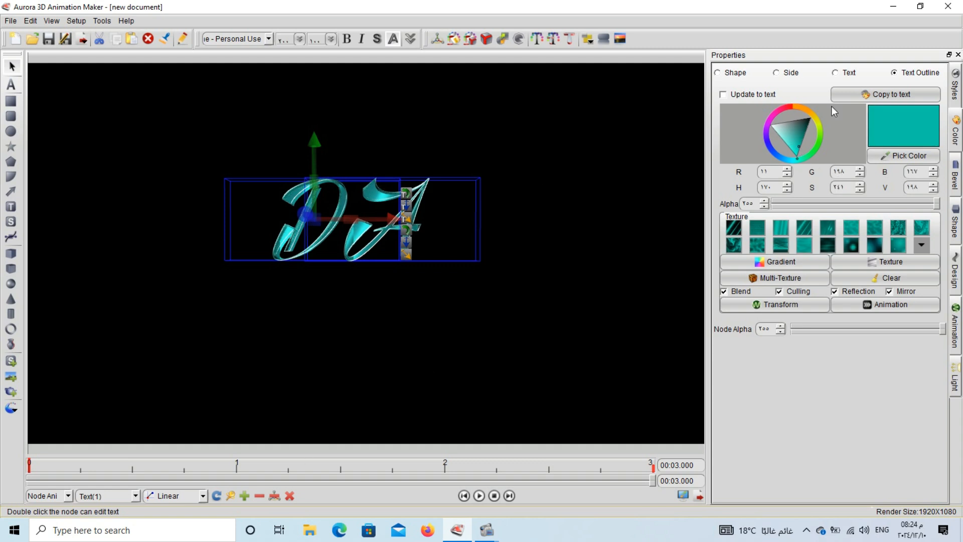
pyautogui.click(846, 74)
pyautogui.click(789, 143)
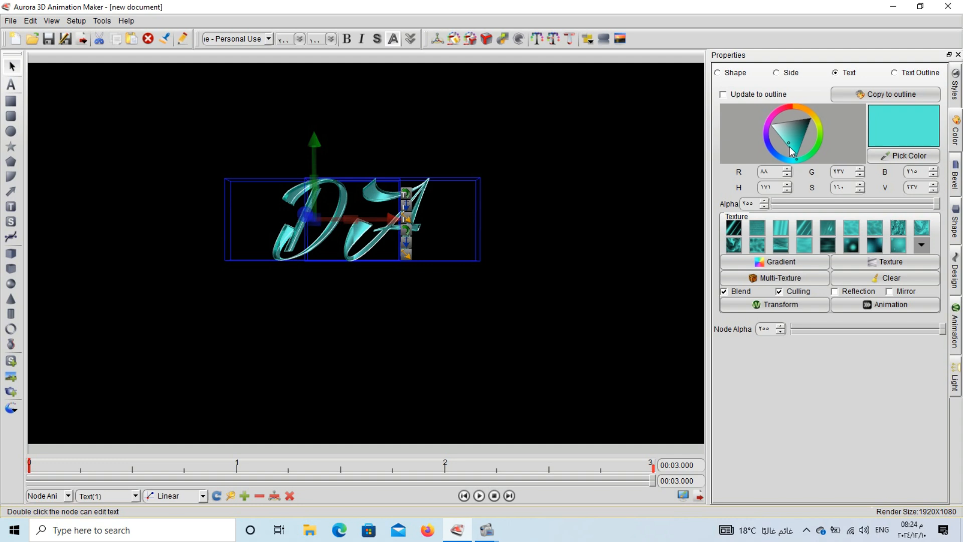
pyautogui.moveTo(790, 147)
pyautogui.mouseDown()
pyautogui.moveTo(775, 144)
pyautogui.moveTo(791, 142)
pyautogui.mouseUp()
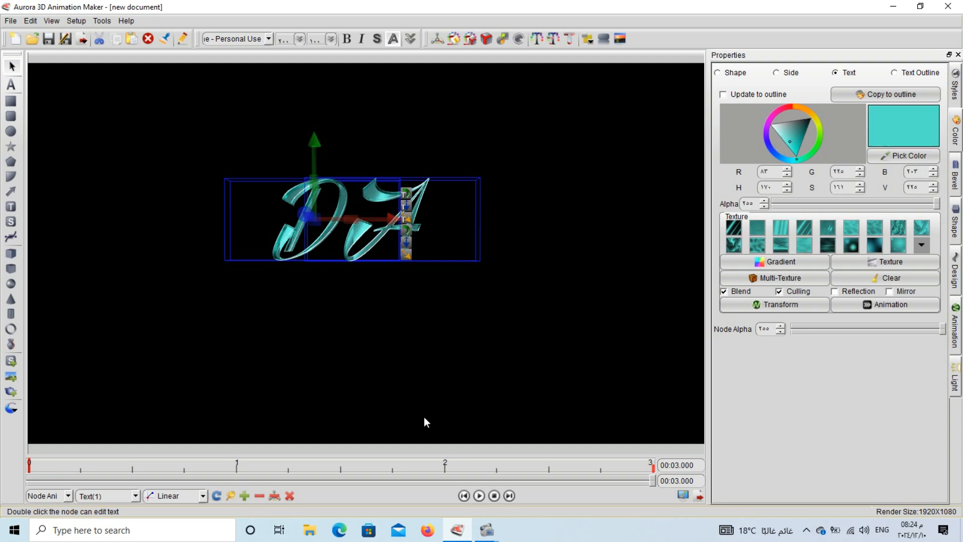
# - Play, pause and stop the 3-second animation, rewind to the start, then select the A
pyautogui.click(343, 388)
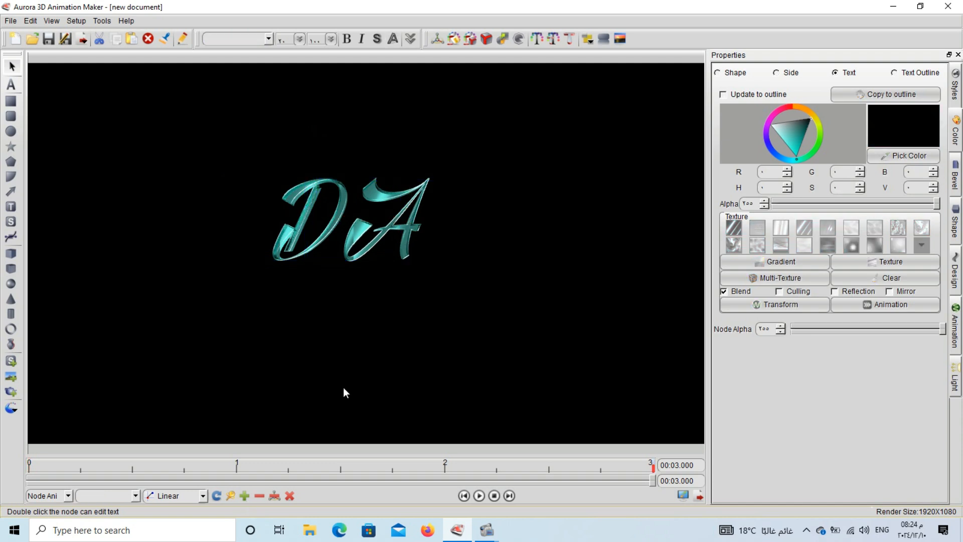
pyautogui.click(498, 494)
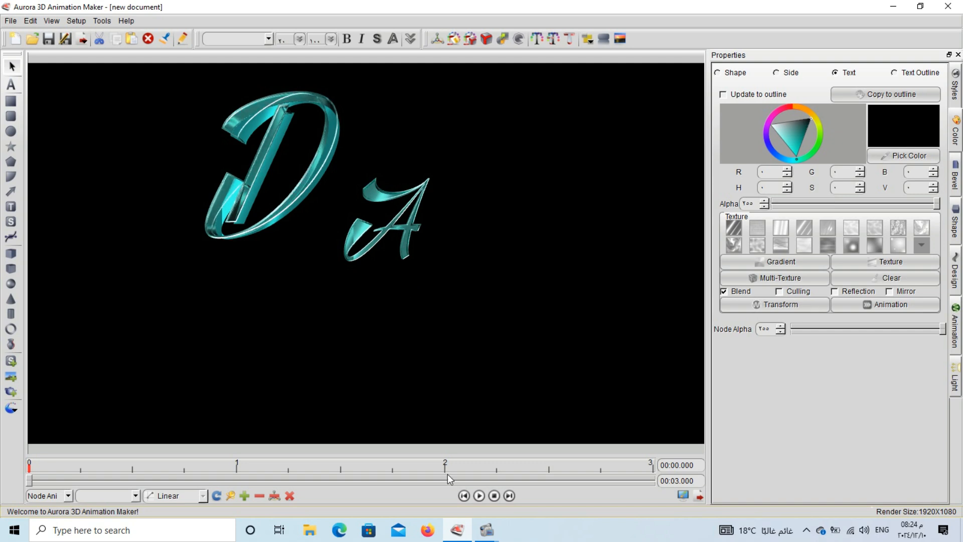
pyautogui.click(480, 501)
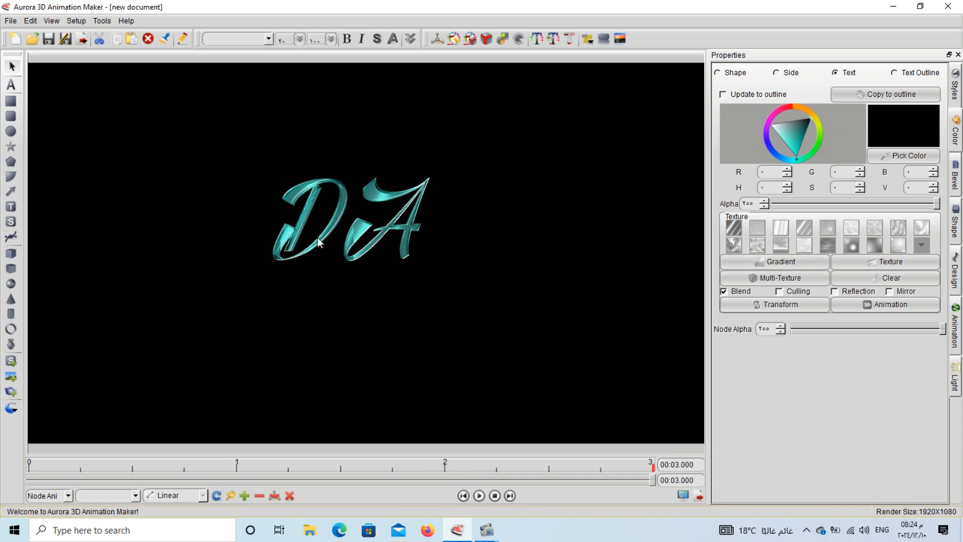
pyautogui.click(492, 495)
pyautogui.click(482, 496)
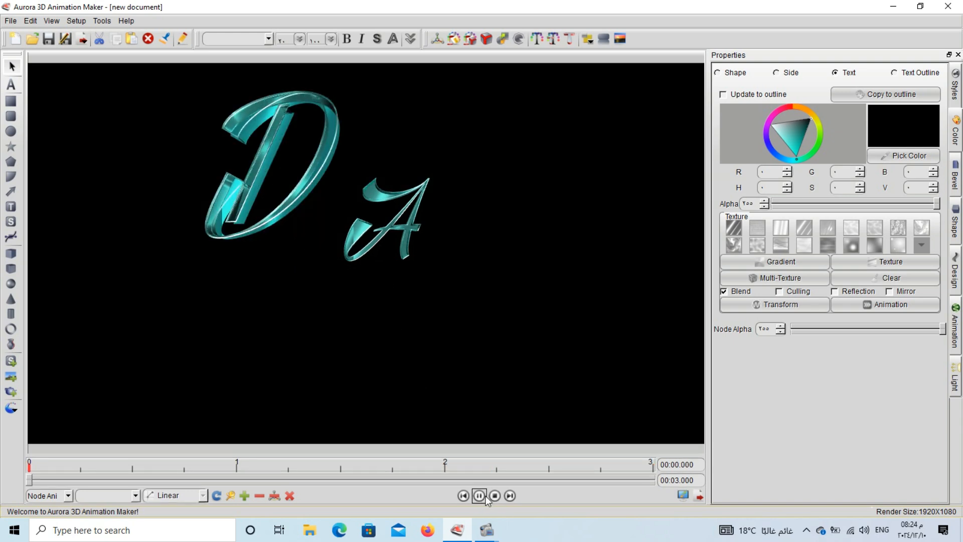
pyautogui.click(482, 496)
pyautogui.click(493, 497)
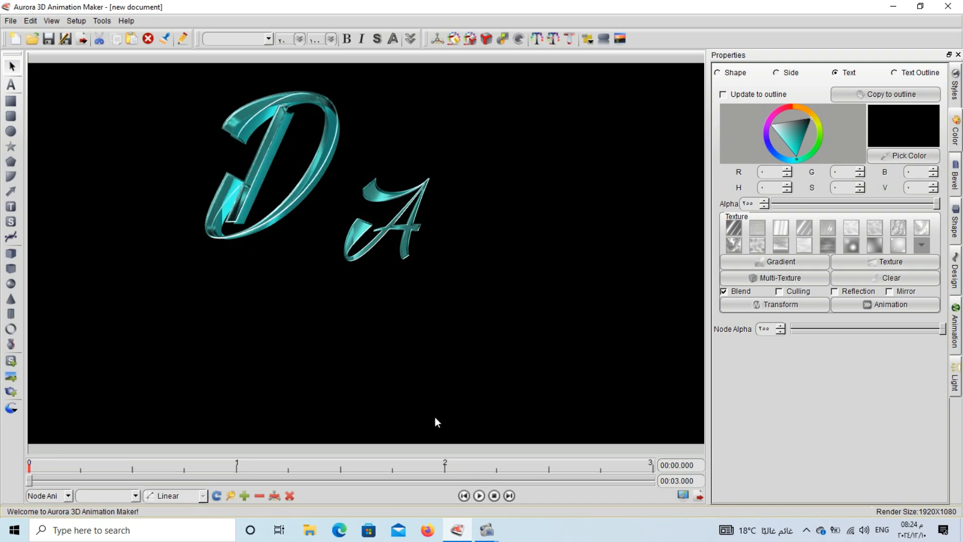
pyautogui.click(401, 249)
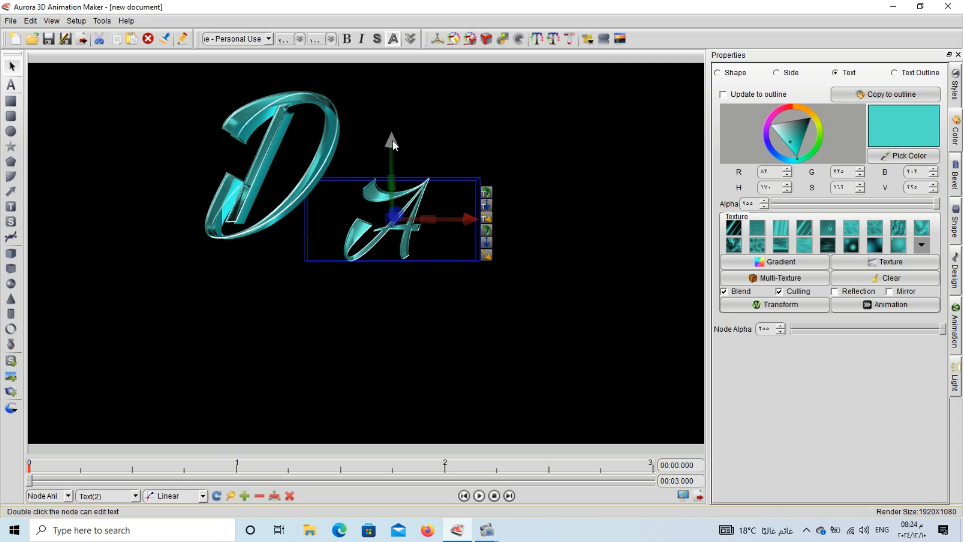
# - Move the A up to the far right of the canvas
pyautogui.moveTo(393, 142); pyautogui.dragTo(392, 159)
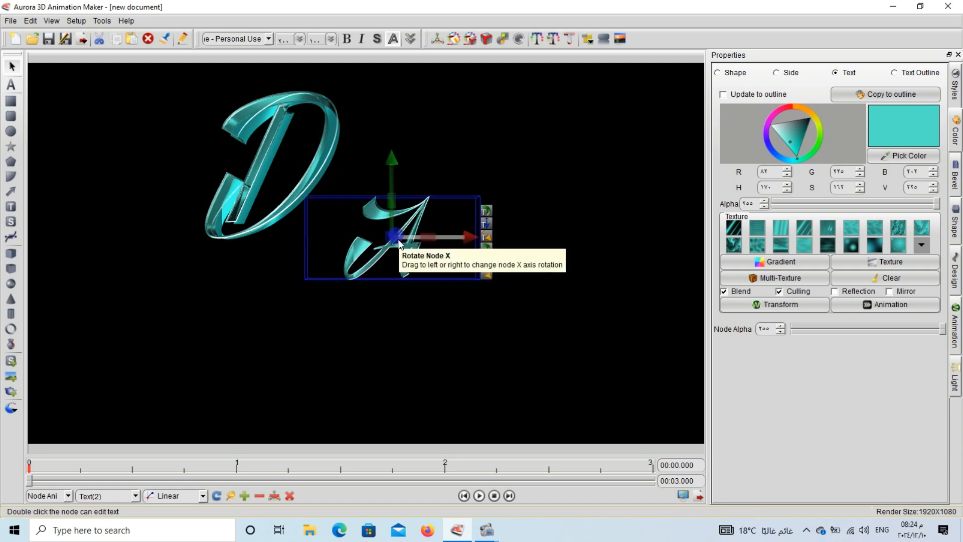
pyautogui.moveTo(400, 243); pyautogui.dragTo(663, 180)
pyautogui.moveTo(500, 165); pyautogui.dragTo(589, 189)
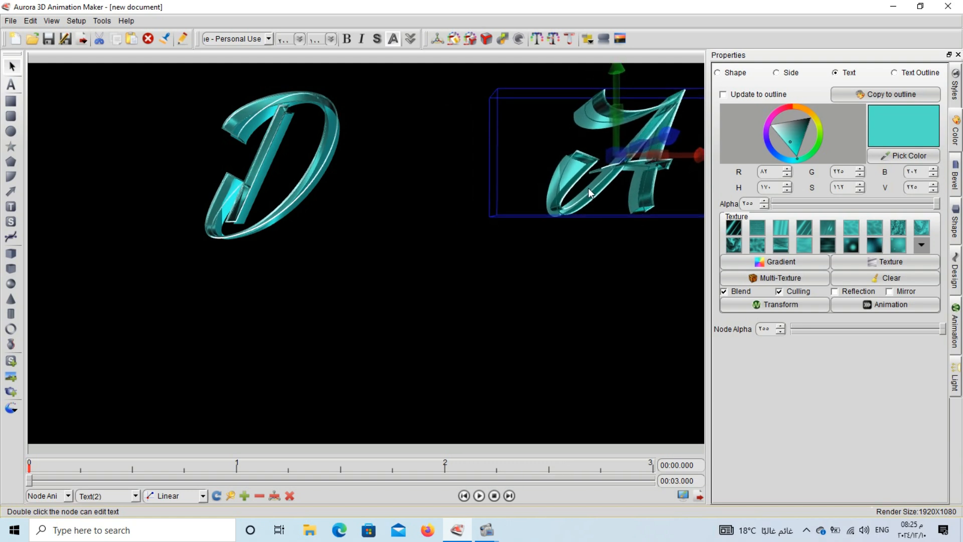
# - Move the D to the left edge of the canvas and deselect it
pyautogui.click(210, 200)
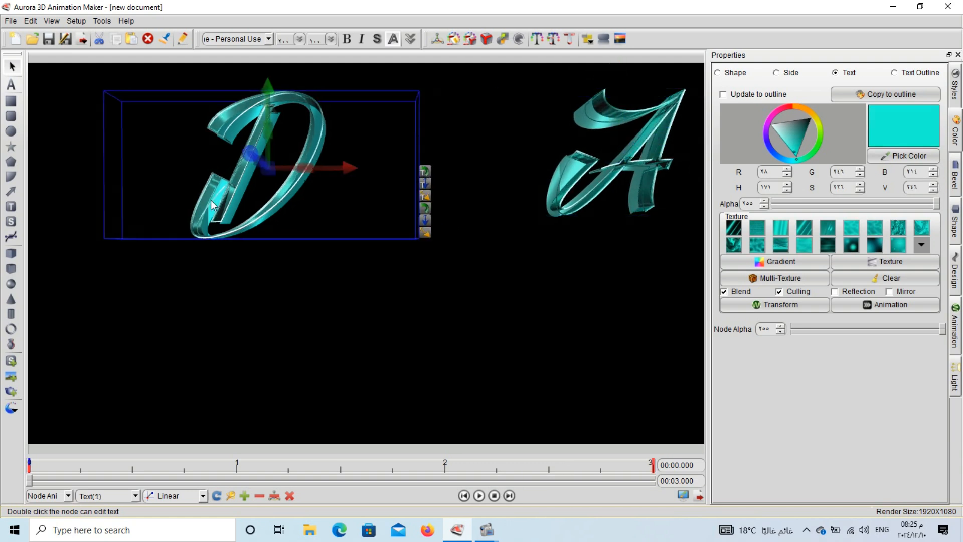
pyautogui.moveTo(211, 200); pyautogui.dragTo(96, 188)
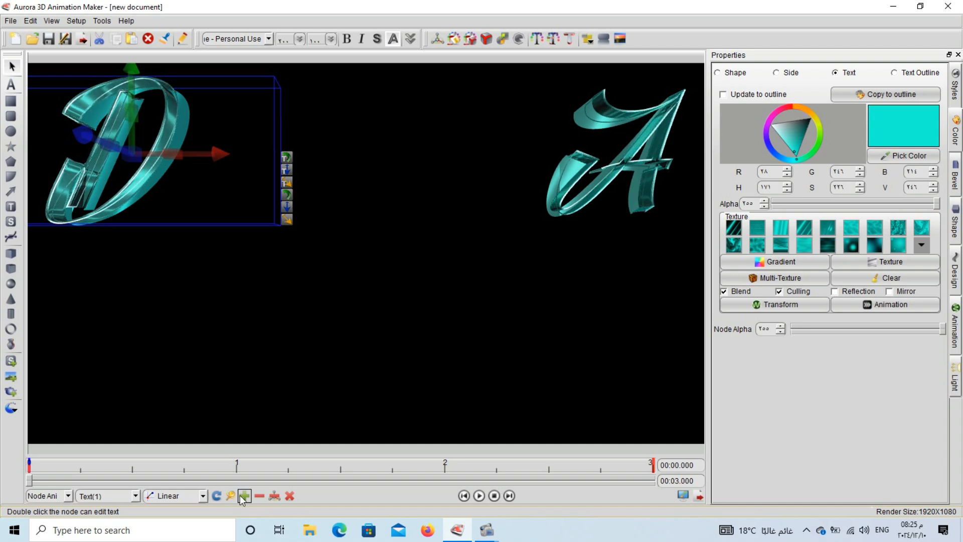
pyautogui.click(545, 191)
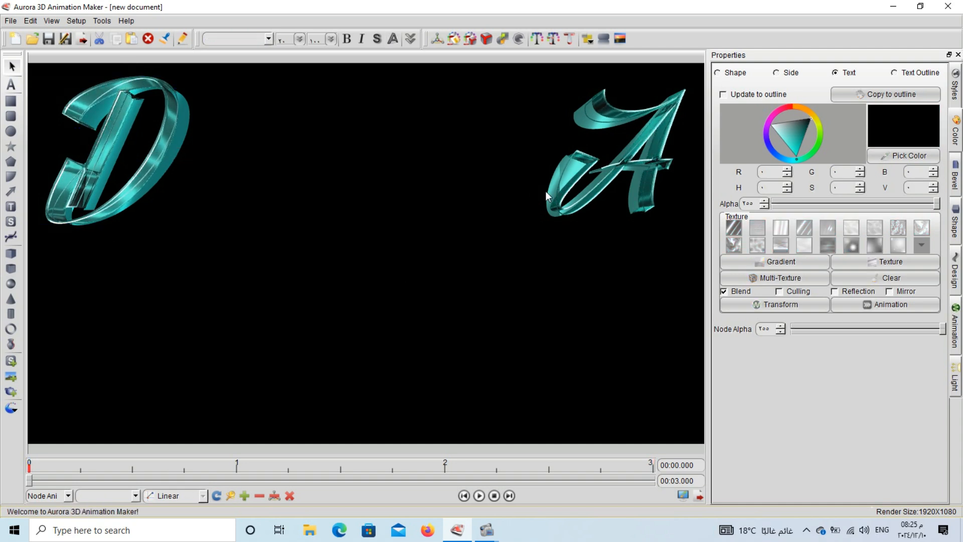
# - Select the A, add a keyframe at the animation start and preview the playback
pyautogui.click(556, 191)
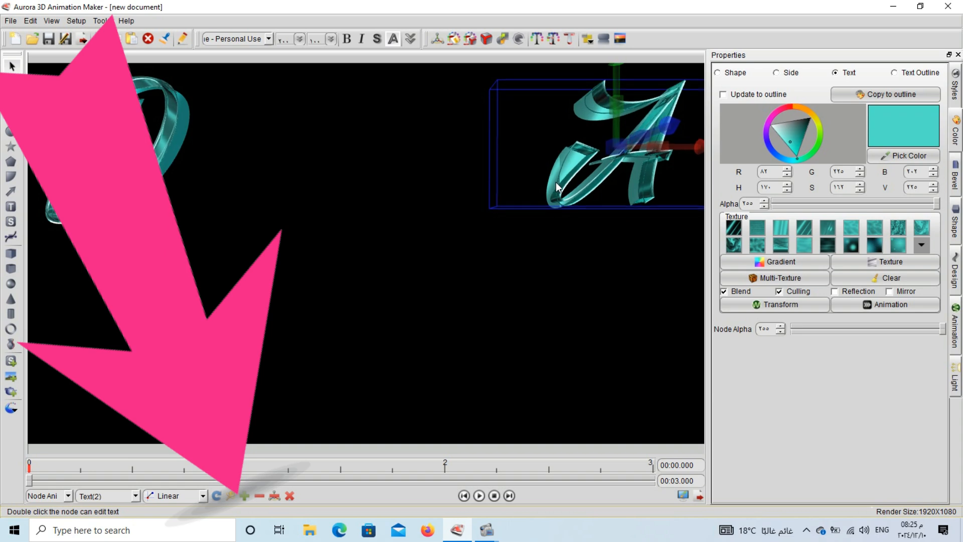
pyautogui.click(246, 497)
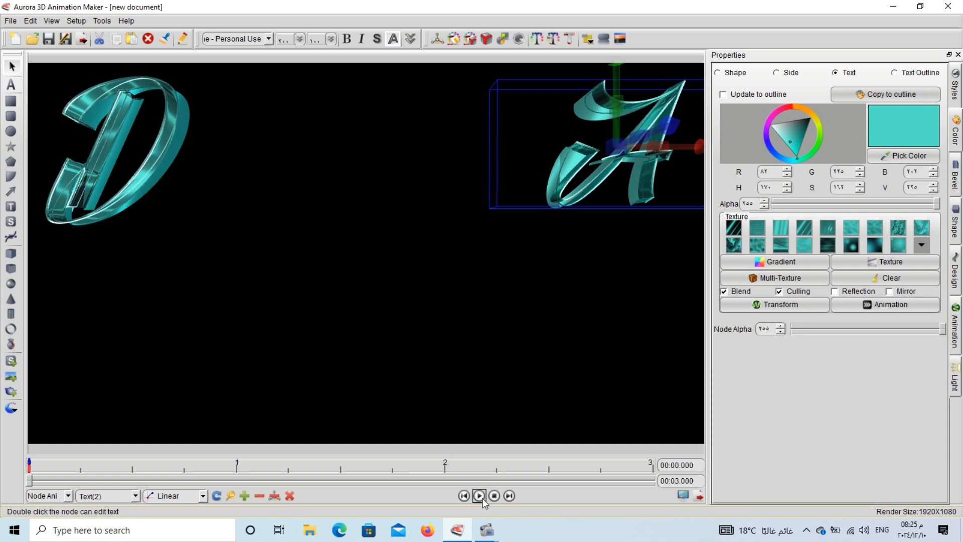
pyautogui.click(483, 500)
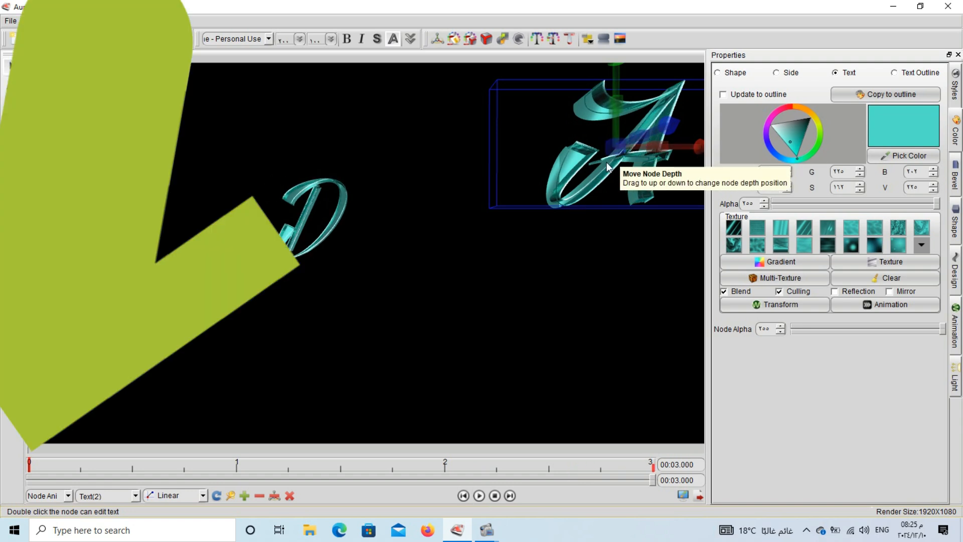
# - At 3 s, move the A toward centre, push it back in depth and rotate it beside the D
pyautogui.moveTo(606, 162); pyautogui.dragTo(399, 221)
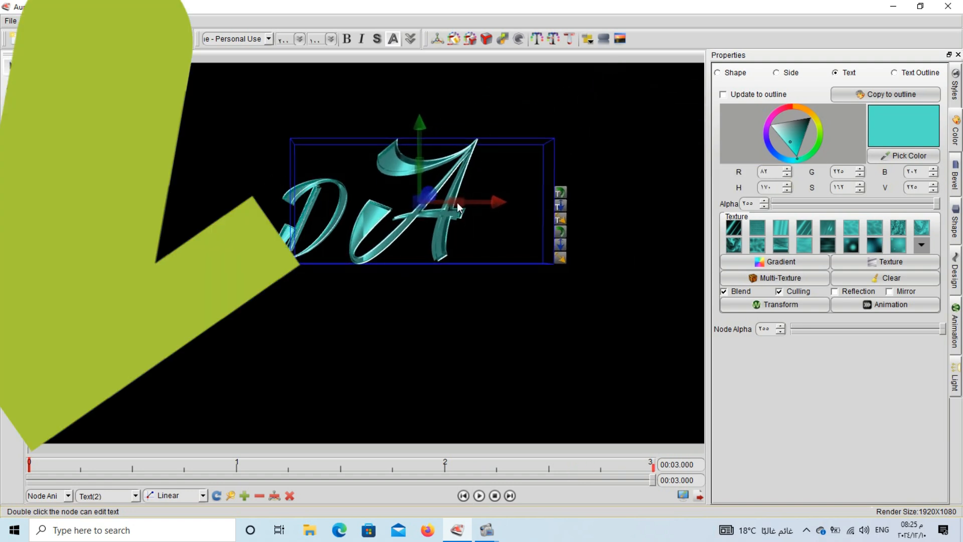
pyautogui.moveTo(550, 194); pyautogui.dragTo(193, 218)
pyautogui.moveTo(398, 214); pyautogui.dragTo(148, 208)
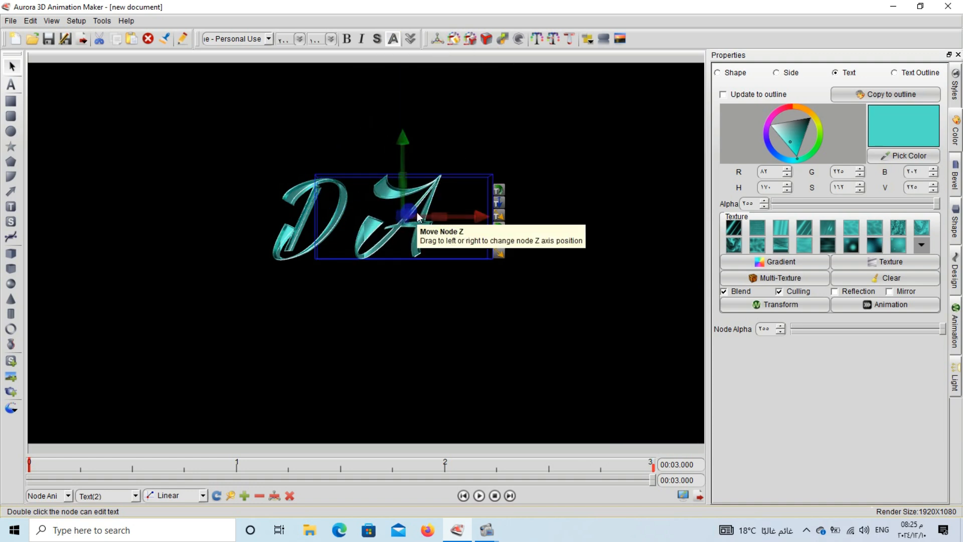
pyautogui.moveTo(412, 211); pyautogui.dragTo(262, 208)
# - Select both D and A and align them horizontally
pyautogui.click(376, 248)
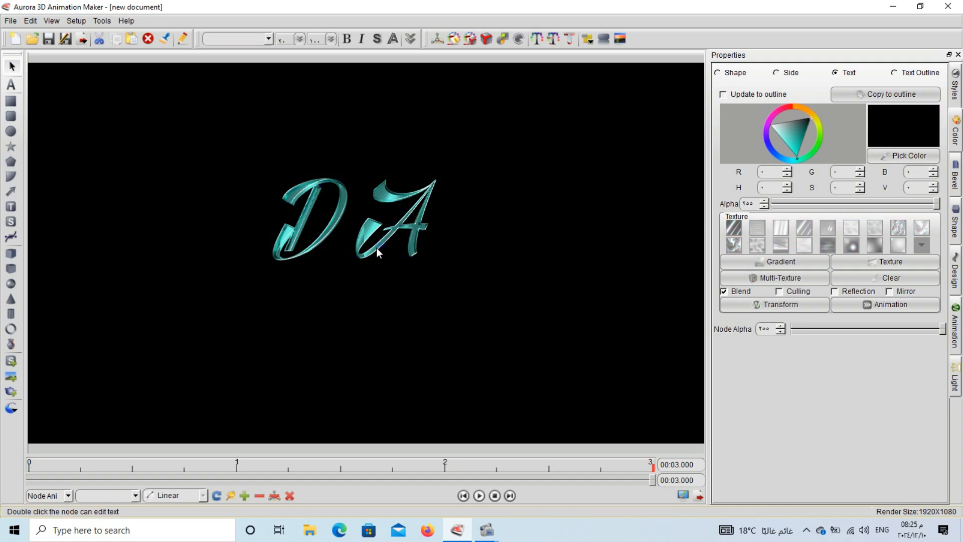
pyautogui.click(375, 248)
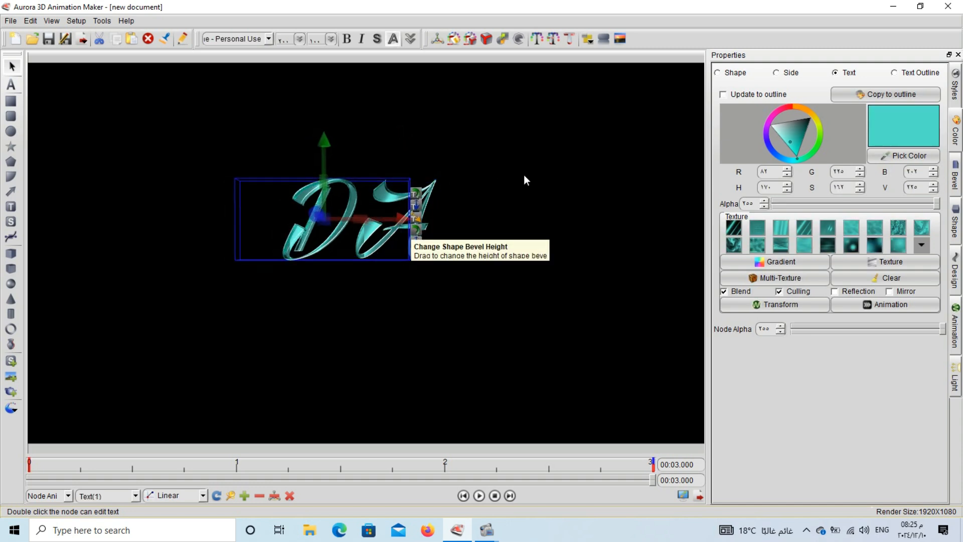
pyautogui.moveTo(524, 148); pyautogui.dragTo(270, 262)
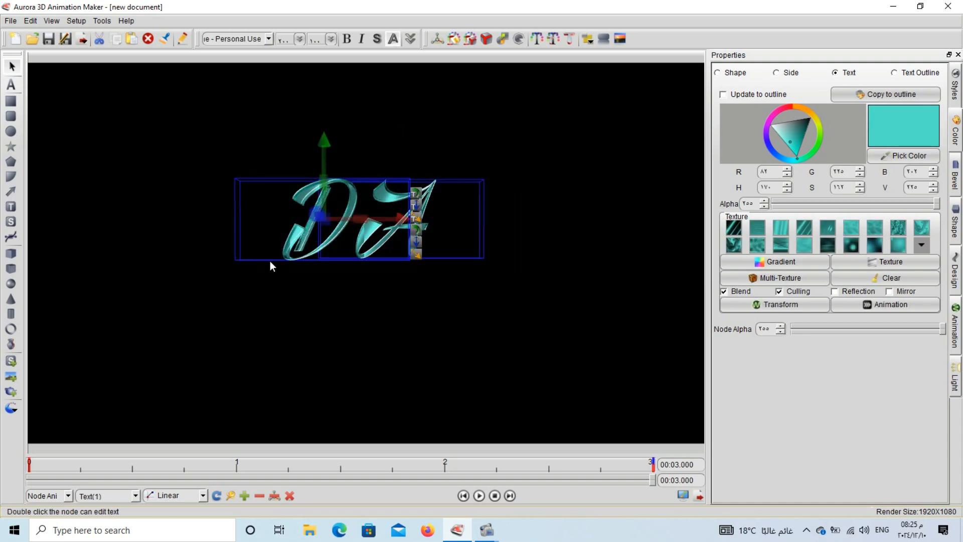
pyautogui.click(589, 40)
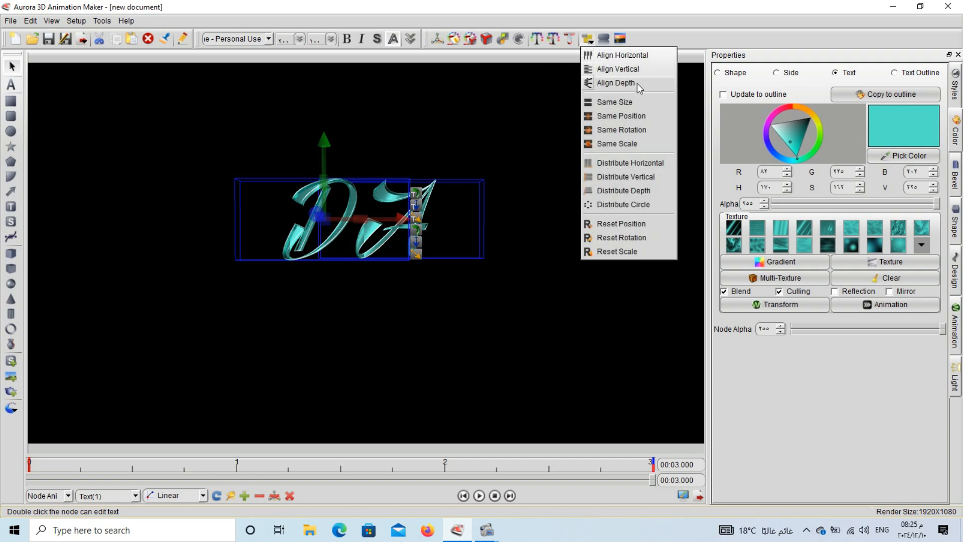
pyautogui.click(644, 56)
pyautogui.click(518, 149)
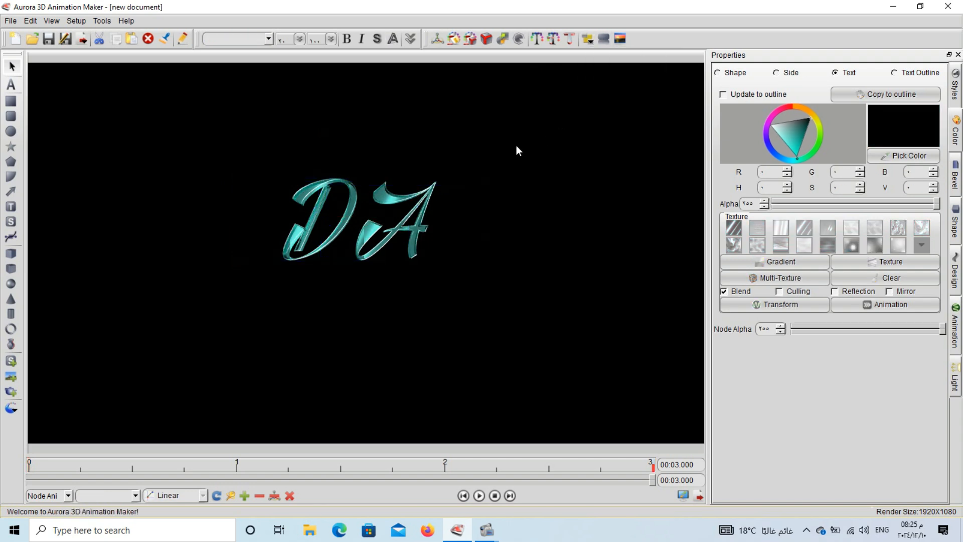
# - Recolour the A a brighter cyan (RGB 52, 251, 241) and preview the animation
pyautogui.click(417, 228)
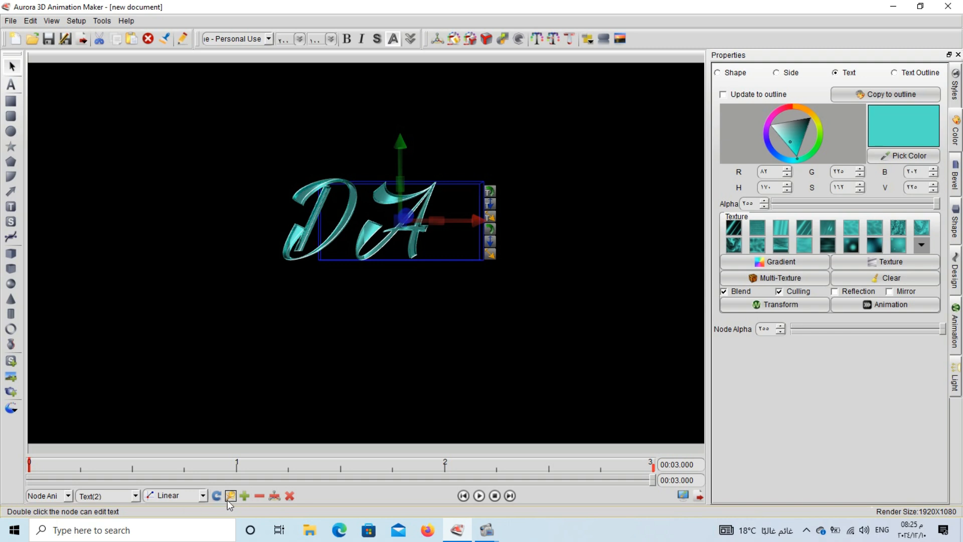
pyautogui.click(790, 152)
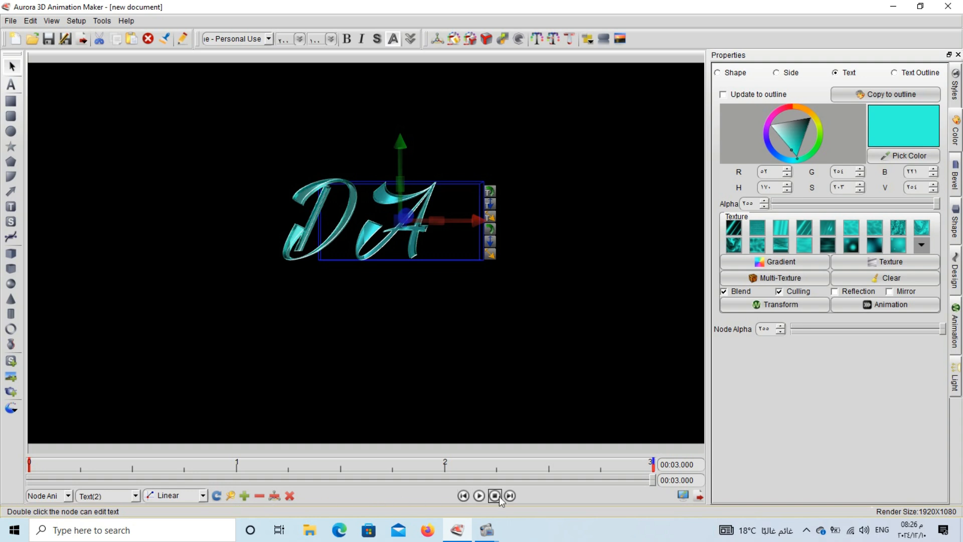
pyautogui.click(479, 496)
pyautogui.click(480, 496)
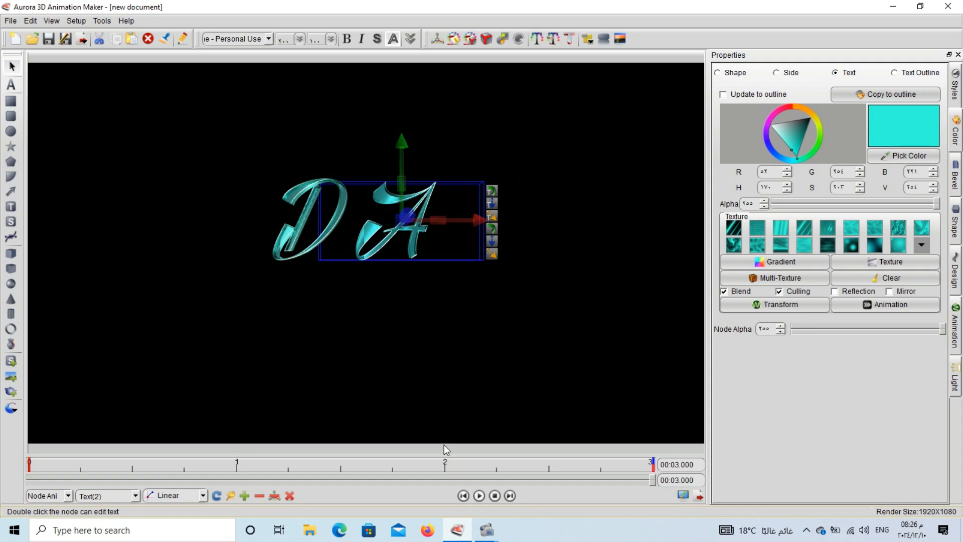
pyautogui.click(328, 291)
pyautogui.click(303, 222)
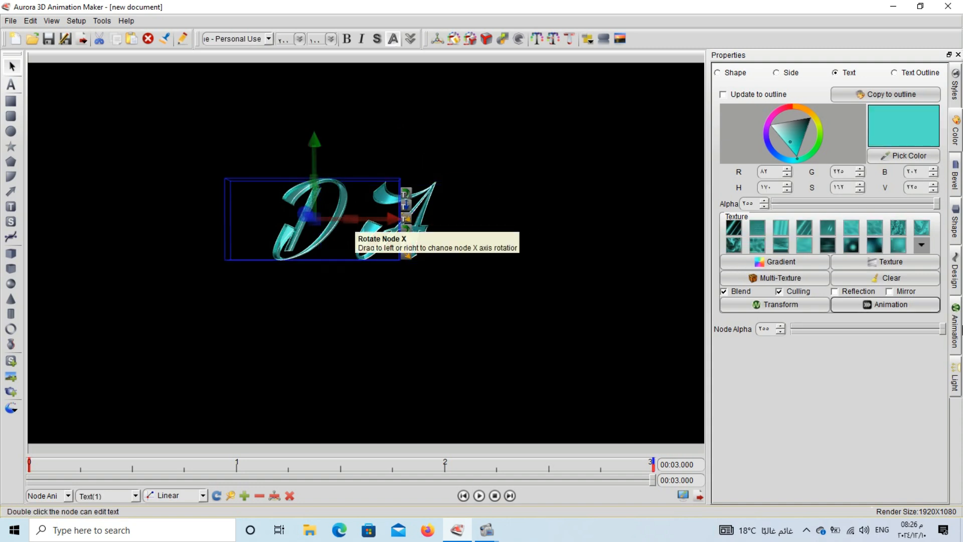
# - Apply the Rotate animation preset to the D and A and preview them spinning into place
pyautogui.click(954, 343)
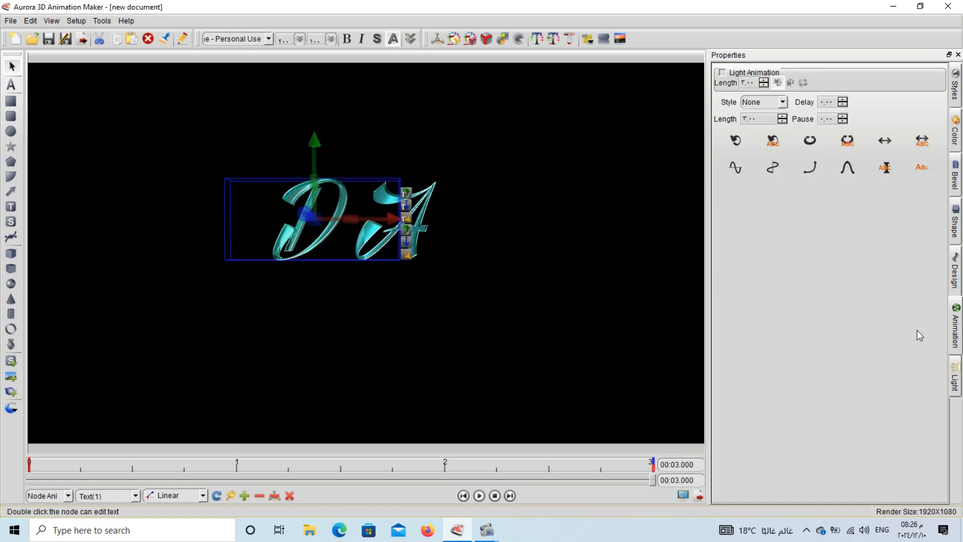
pyautogui.click(738, 140)
pyautogui.click(479, 495)
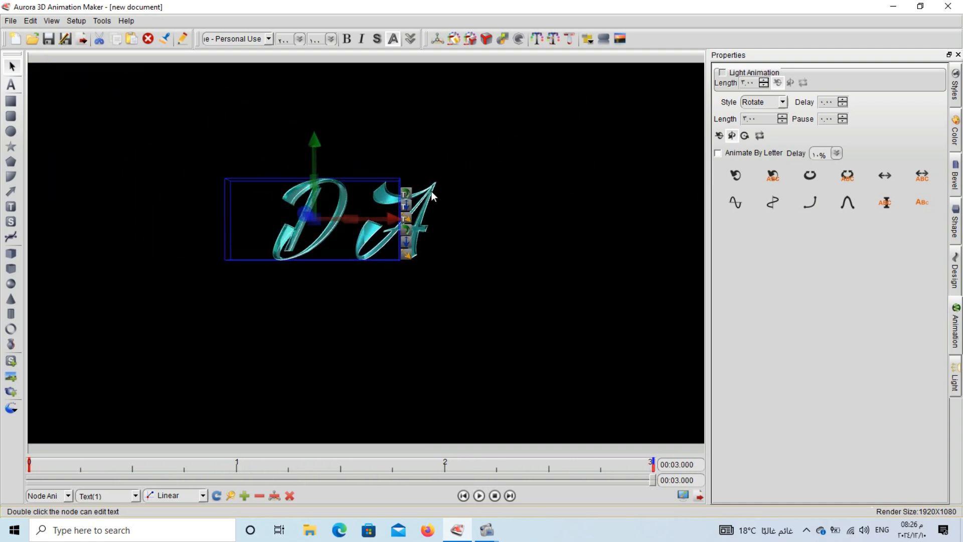
pyautogui.click(430, 193)
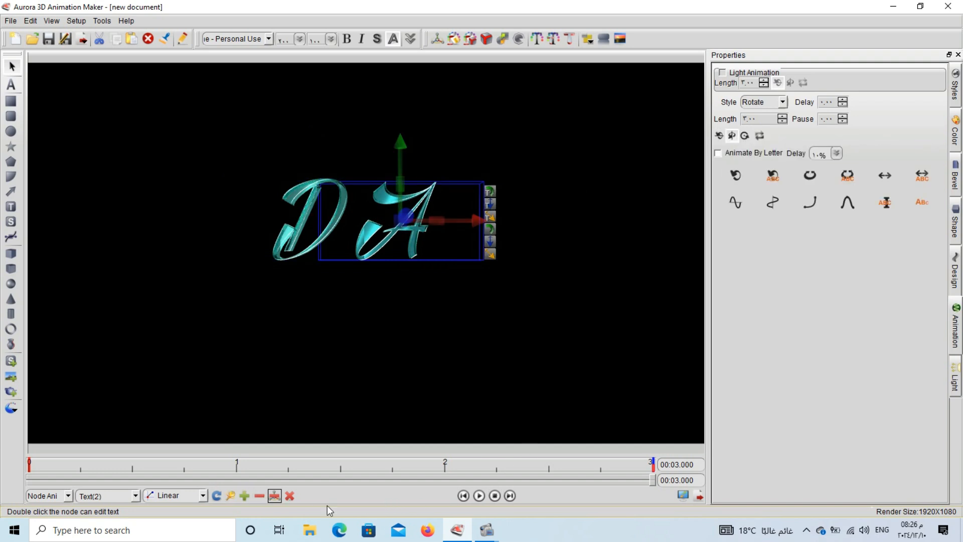
pyautogui.click(479, 496)
pyautogui.click(480, 495)
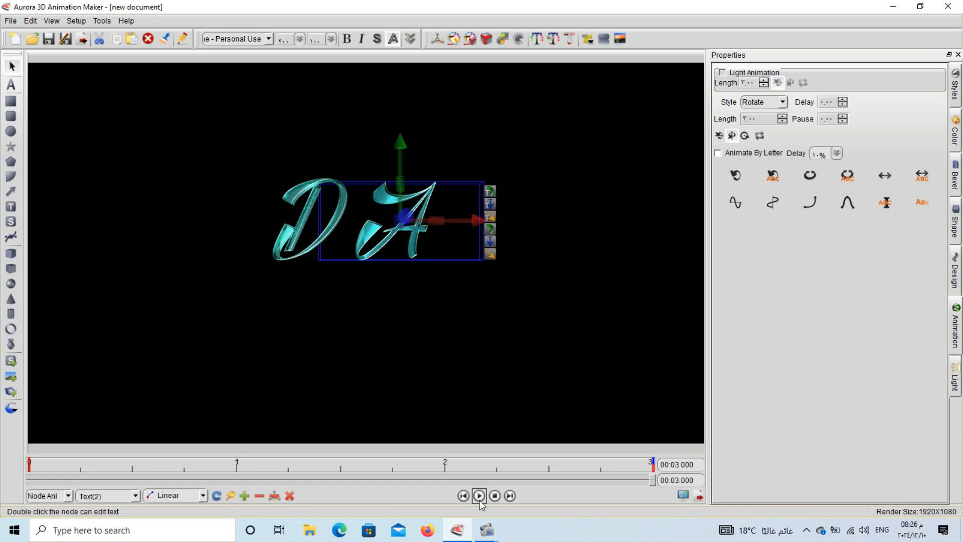
pyautogui.click(284, 287)
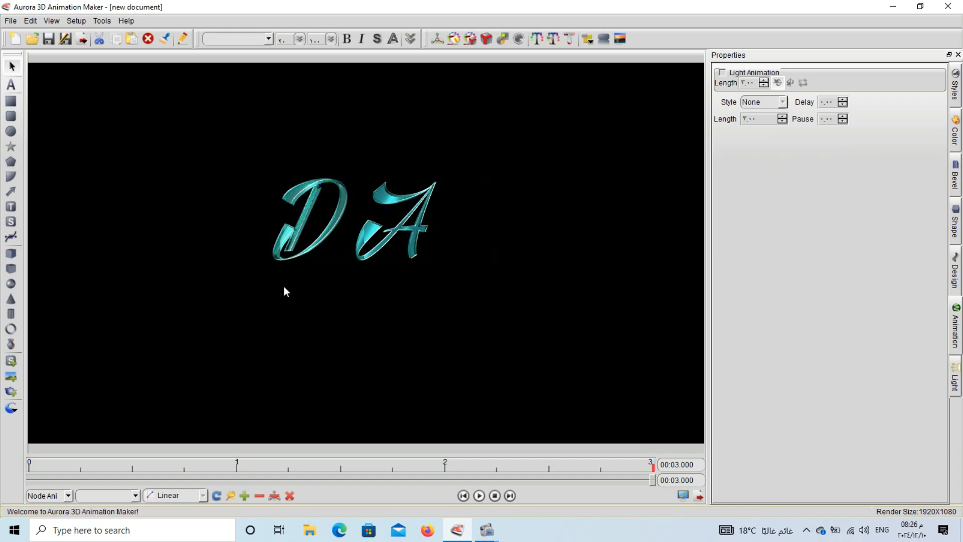
# - Add a 3D text node reading 'Digital Academy' beneath the DA letters
pyautogui.click(15, 89)
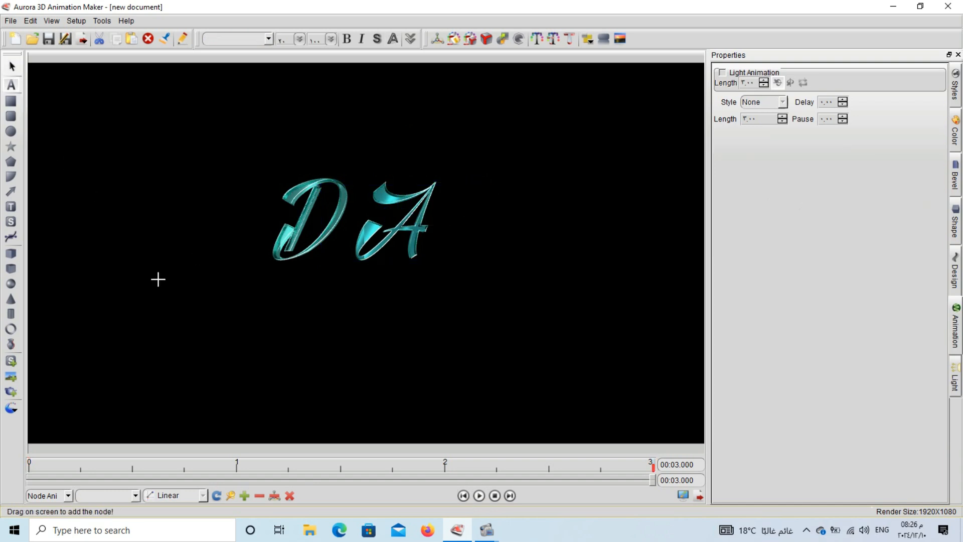
pyautogui.click(209, 325)
pyautogui.doubleClick(138, 329)
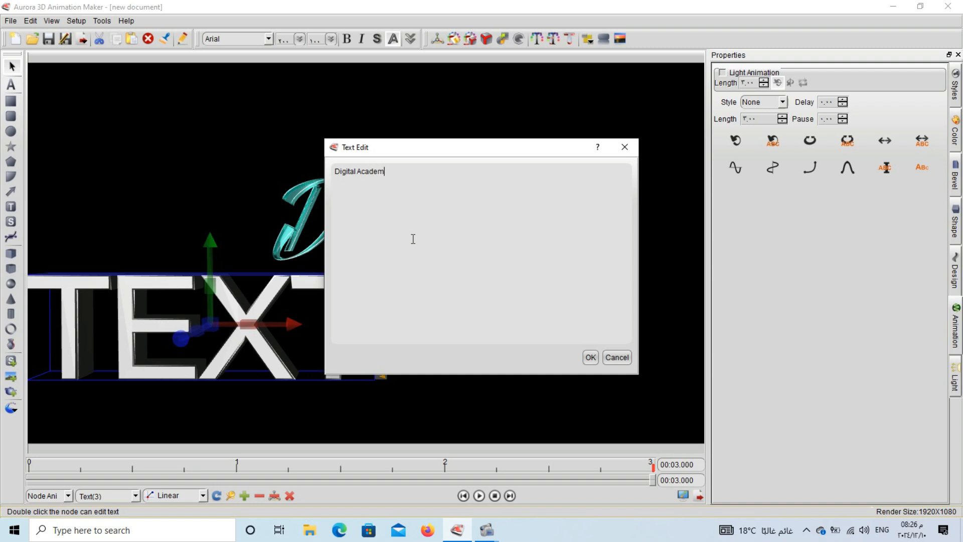
pyautogui.click(594, 357)
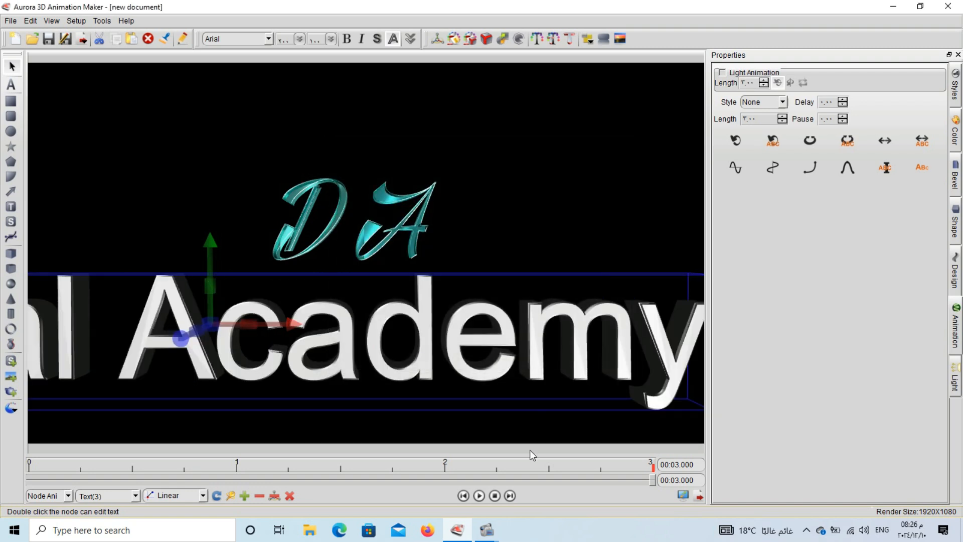
# - Push the Digital Academy text back in depth and nudge it down to centre it
pyautogui.click(497, 498)
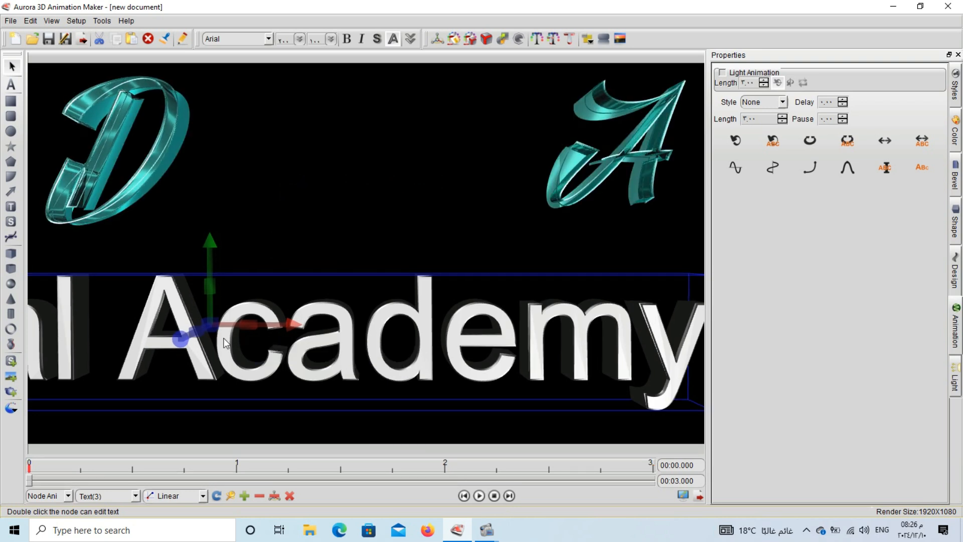
pyautogui.moveTo(218, 333); pyautogui.dragTo(336, 299)
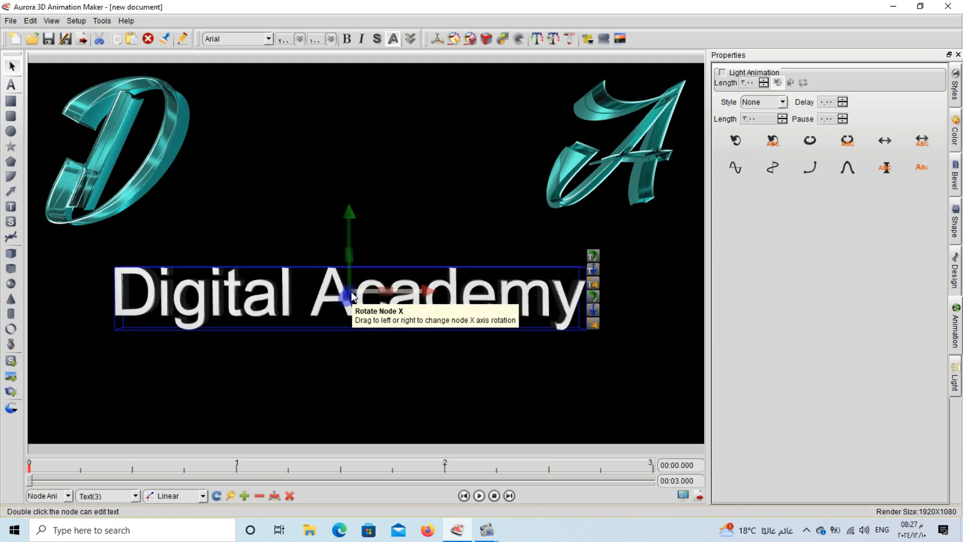
pyautogui.moveTo(327, 296); pyautogui.dragTo(105, 287)
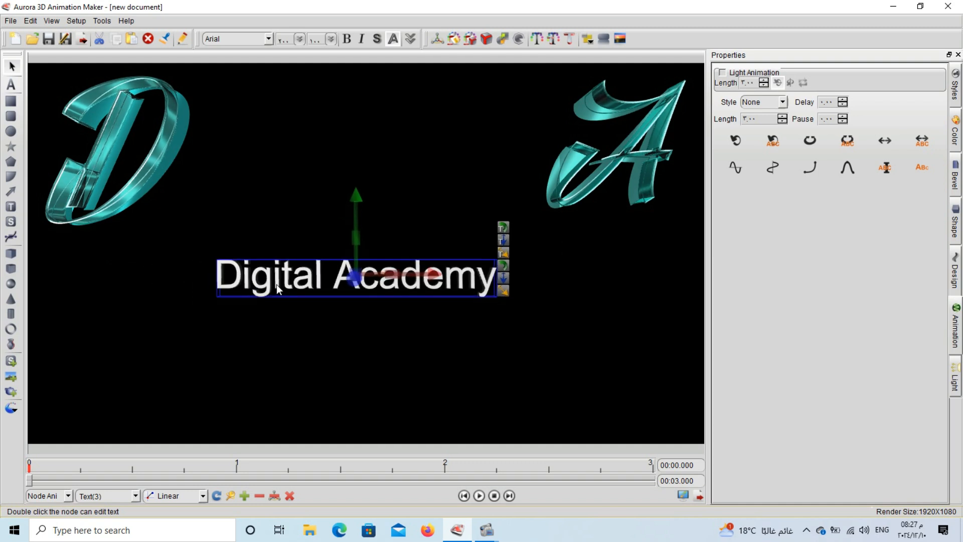
pyautogui.click(305, 311)
pyautogui.moveTo(308, 285); pyautogui.dragTo(310, 308)
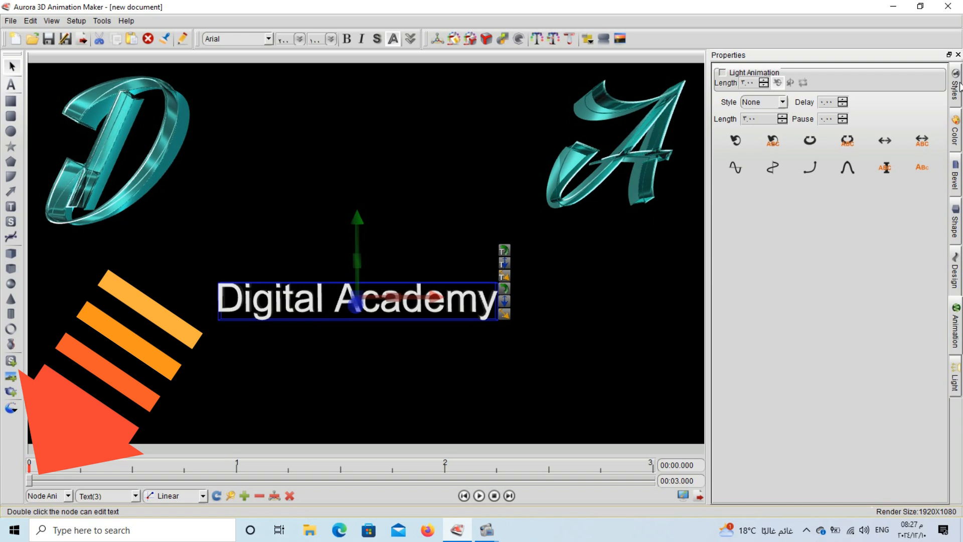
# - Set the Digital Academy text to the BAXIK font and shift it slightly left
pyautogui.scroll(-4, 247, 39)
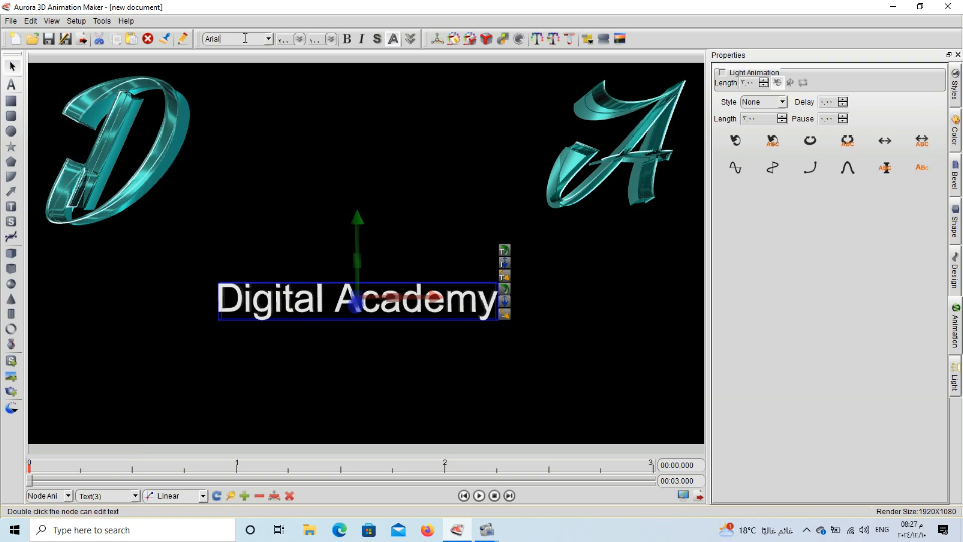
pyautogui.scroll(-4, 246, 38)
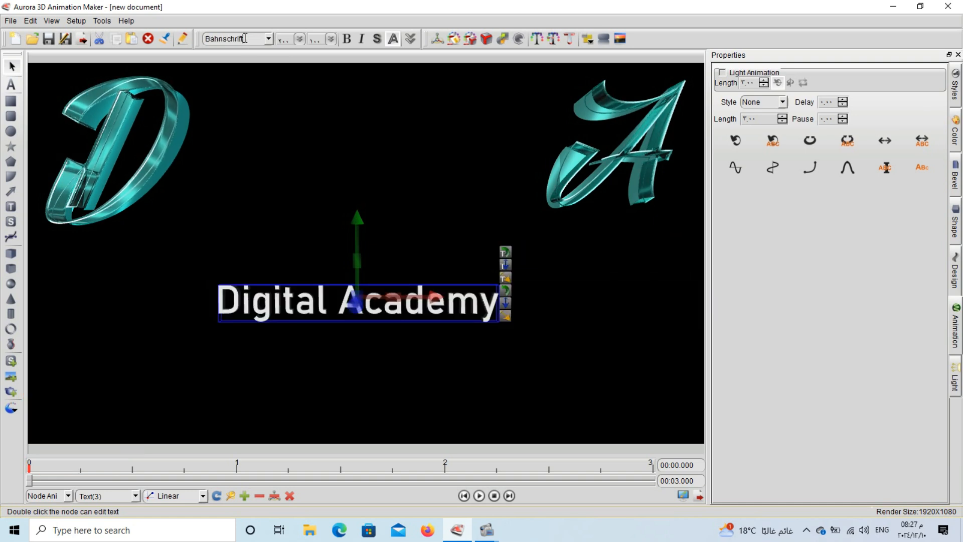
pyautogui.scroll(-4, 245, 38)
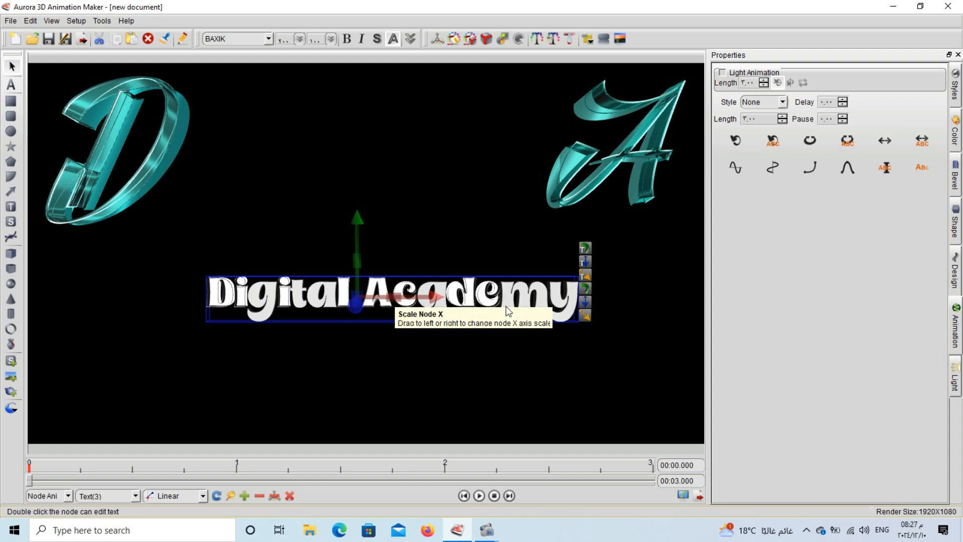
pyautogui.moveTo(514, 299); pyautogui.dragTo(501, 301)
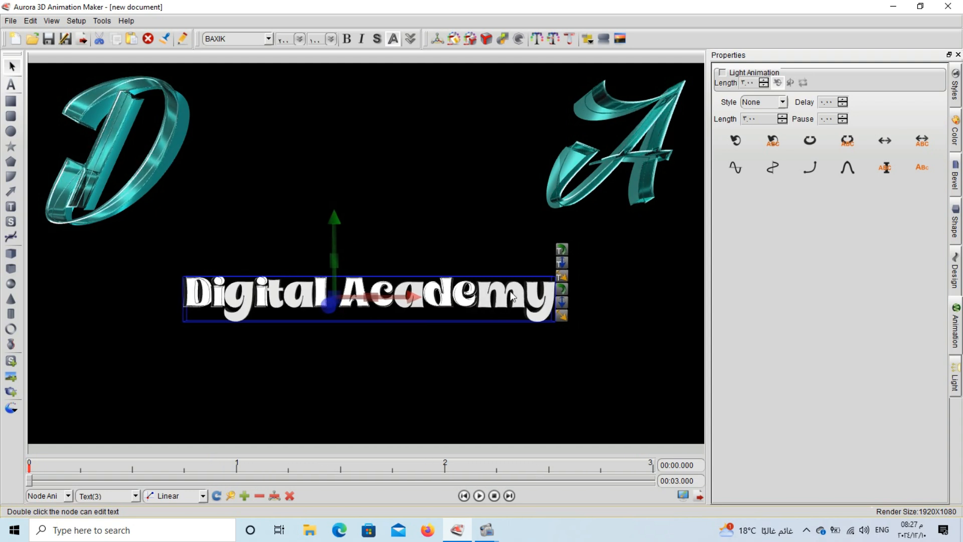
# - Make the Digital Academy face and outline teal and apply a streaked teal texture
pyautogui.click(956, 131)
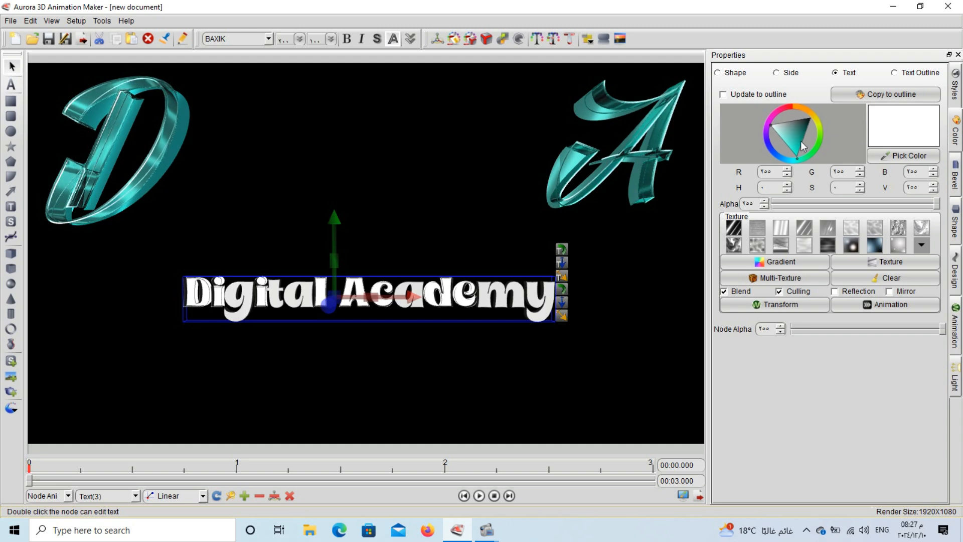
pyautogui.moveTo(801, 146); pyautogui.dragTo(799, 151)
pyautogui.click(894, 72)
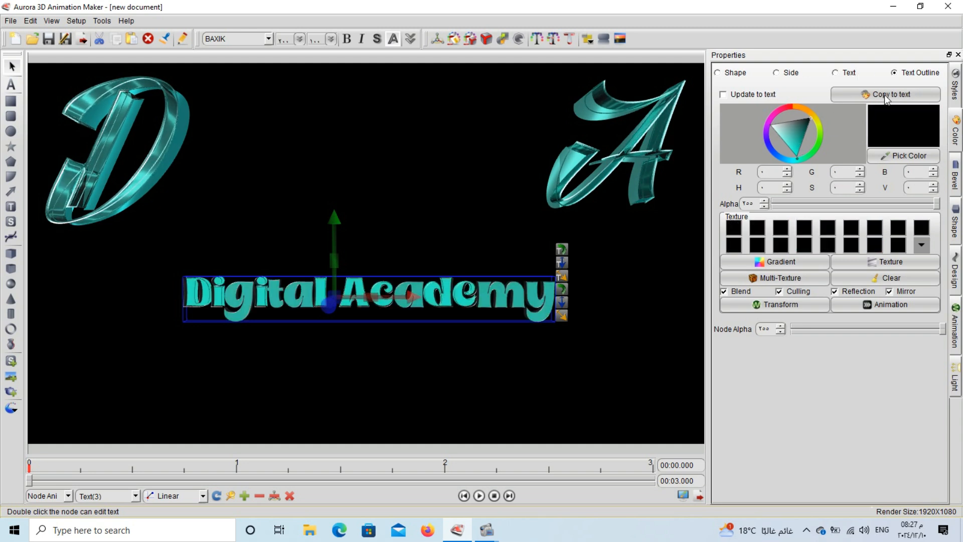
pyautogui.click(796, 146)
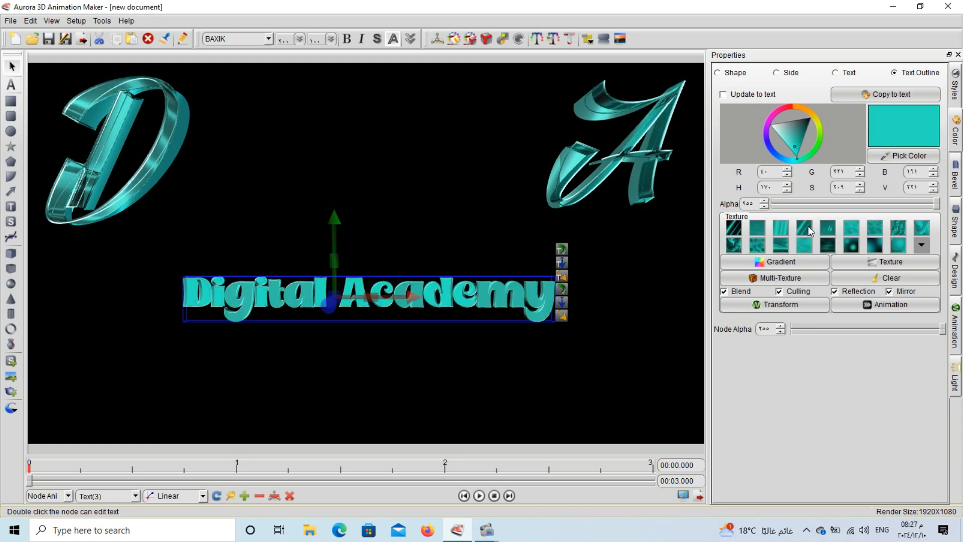
pyautogui.click(837, 73)
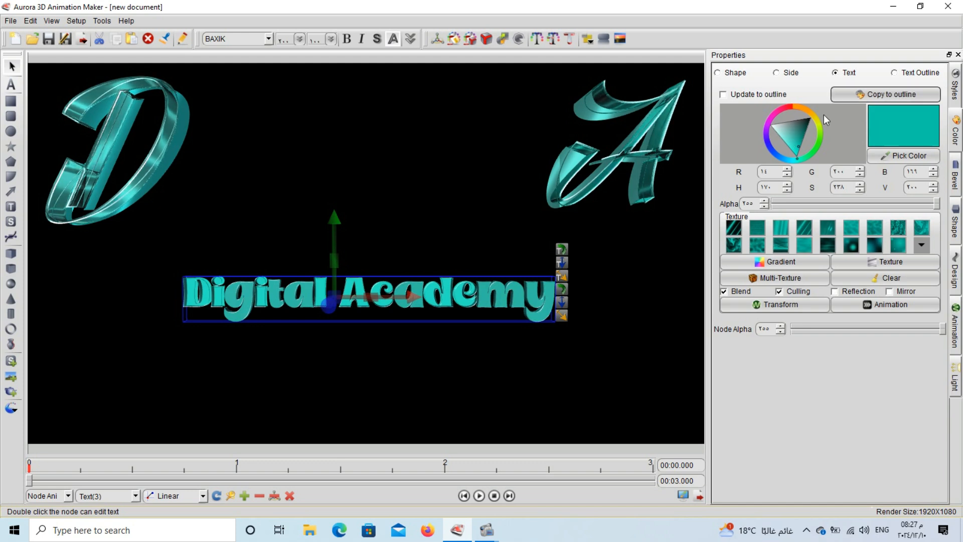
pyautogui.click(809, 233)
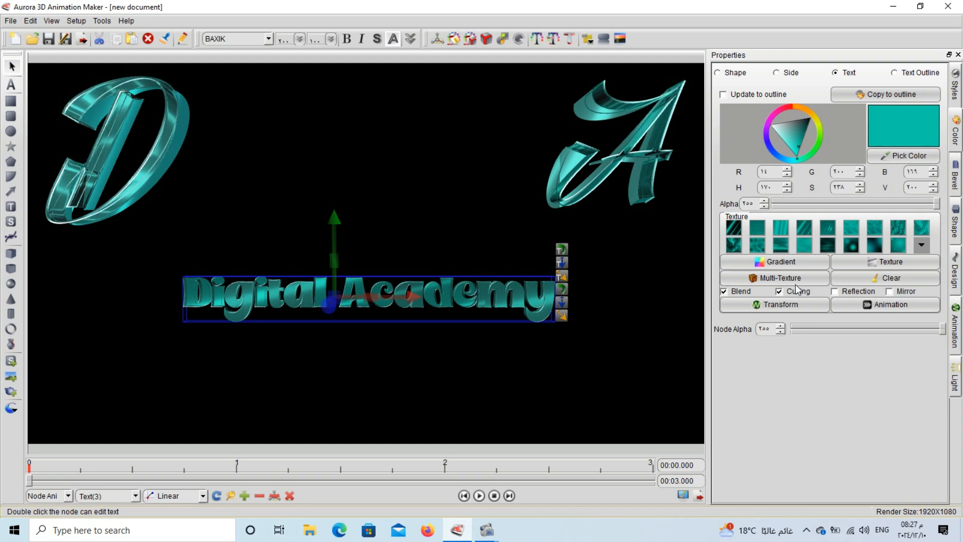
# - Set the Digital Academy texture transform to the Horizontal scale half template
pyautogui.click(792, 306)
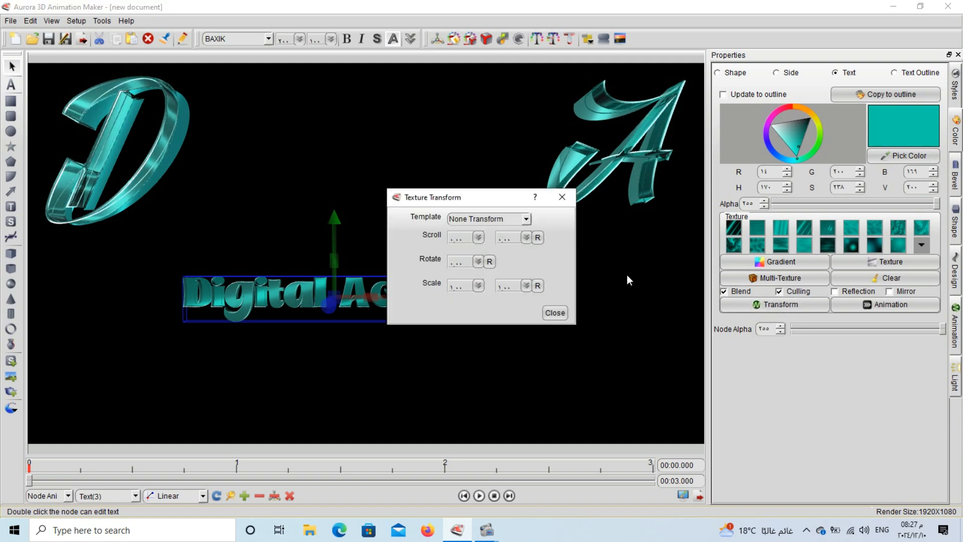
pyautogui.click(526, 219)
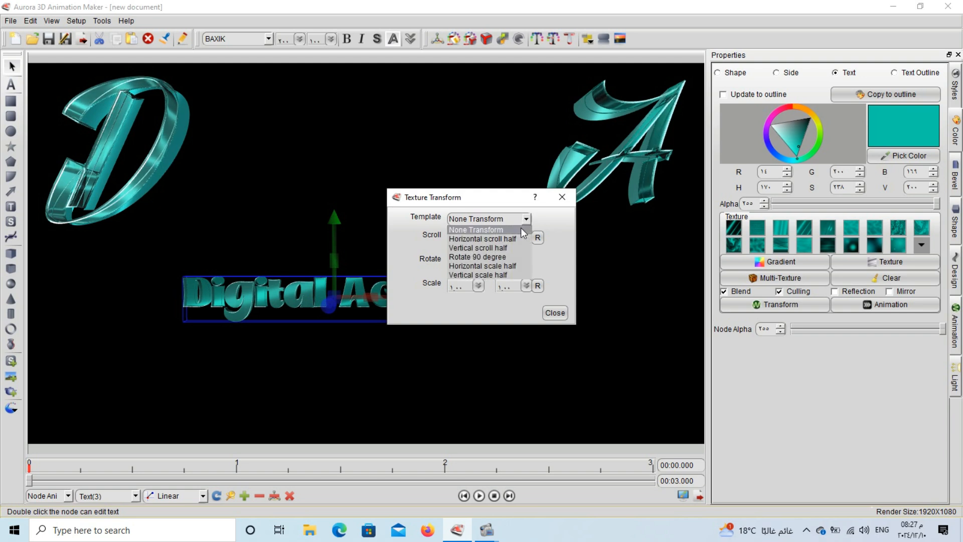
pyautogui.click(498, 252)
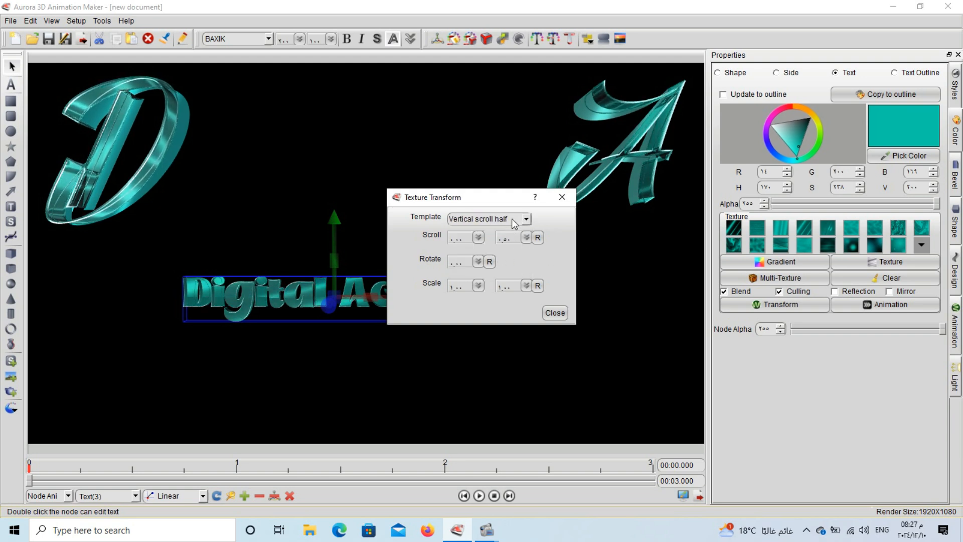
pyautogui.click(512, 218)
pyautogui.click(495, 264)
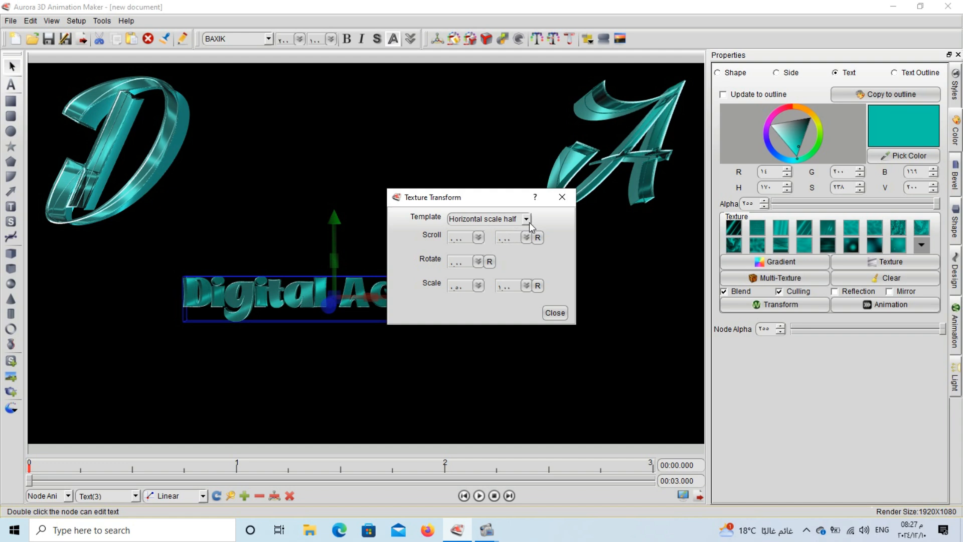
pyautogui.click(555, 313)
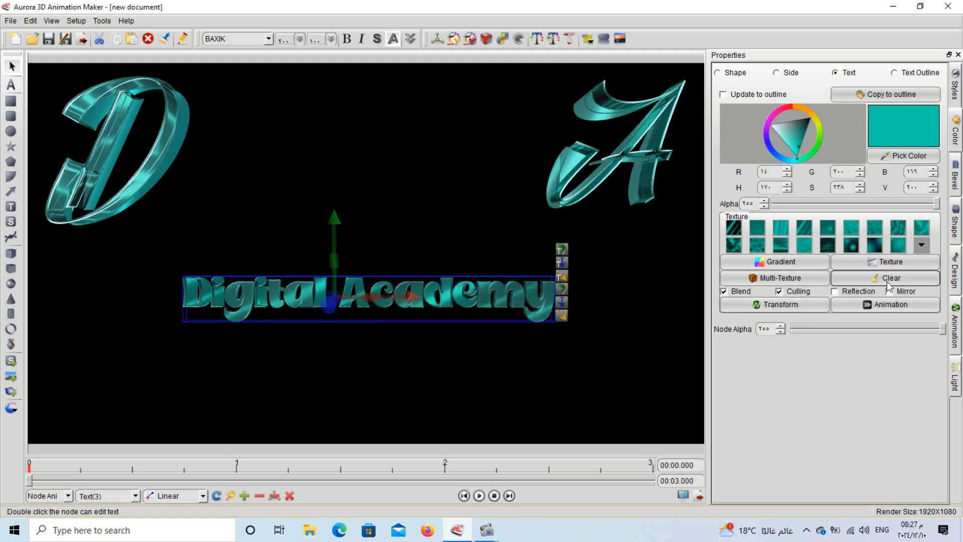
# - Animate the texture with Horizontal scale half and enable Mirror
pyautogui.click(834, 305)
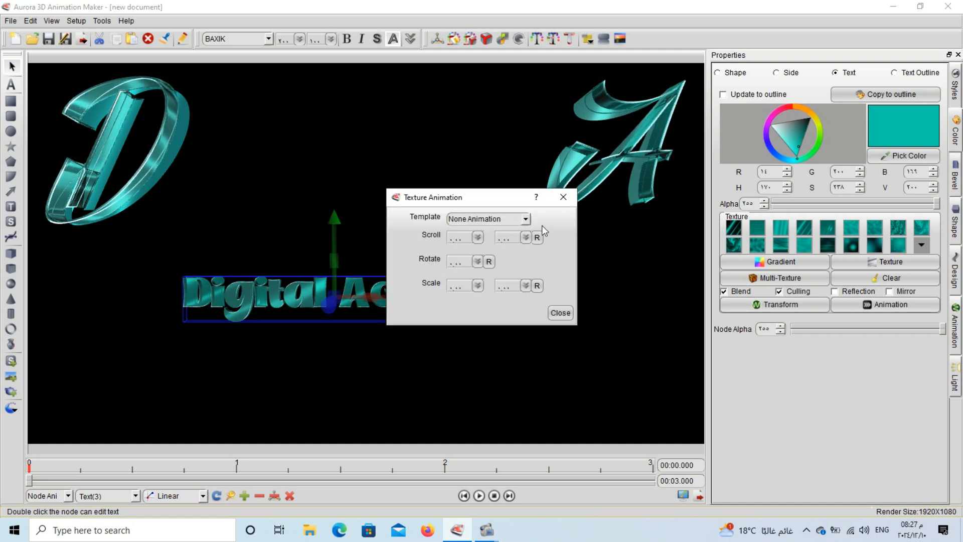
pyautogui.click(526, 219)
pyautogui.click(510, 270)
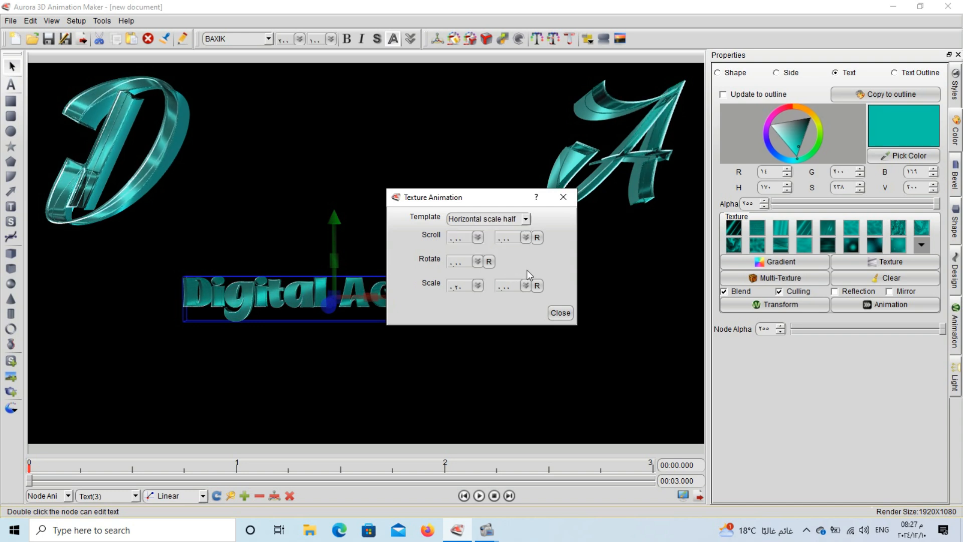
pyautogui.click(561, 313)
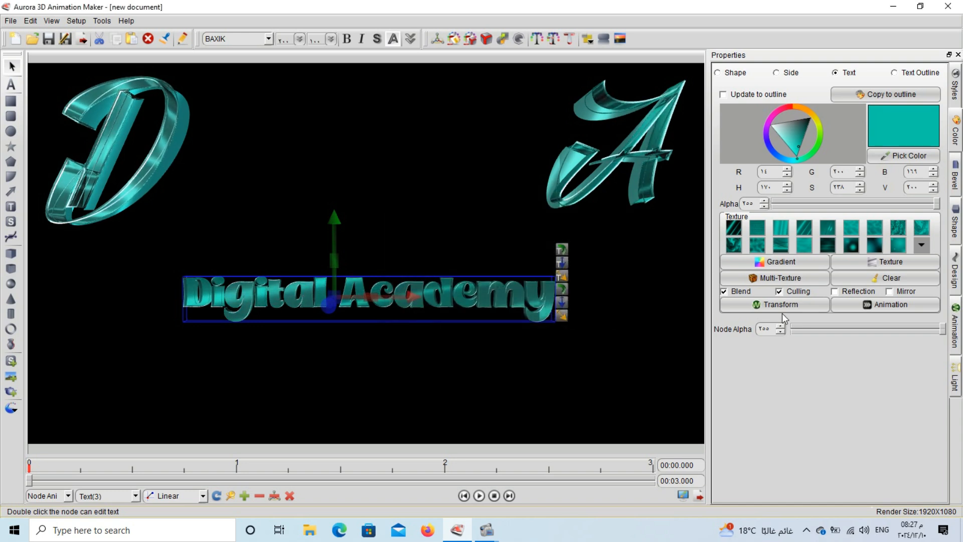
pyautogui.click(888, 292)
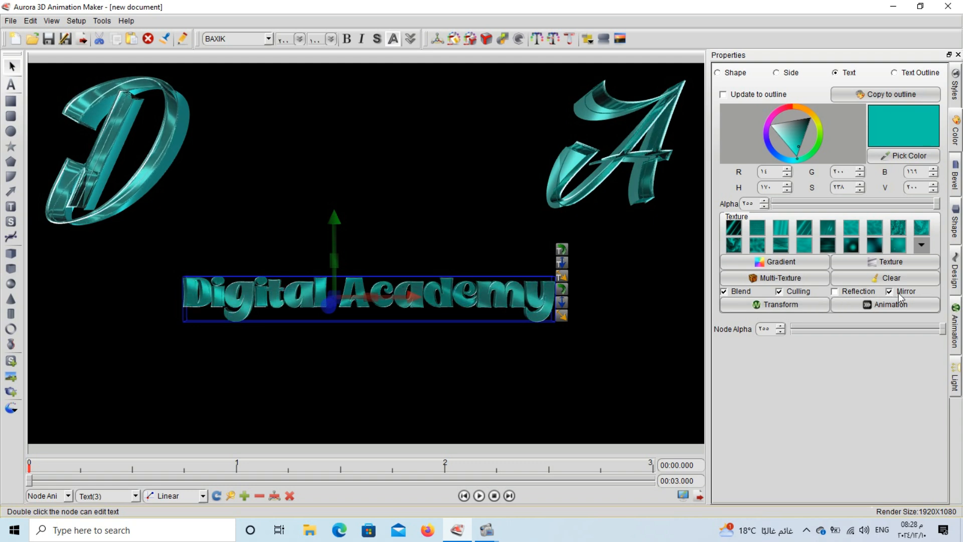
# - Give Digital Academy a reflection and a letter-by-letter Rotate animation with 10% delay
pyautogui.click(861, 293)
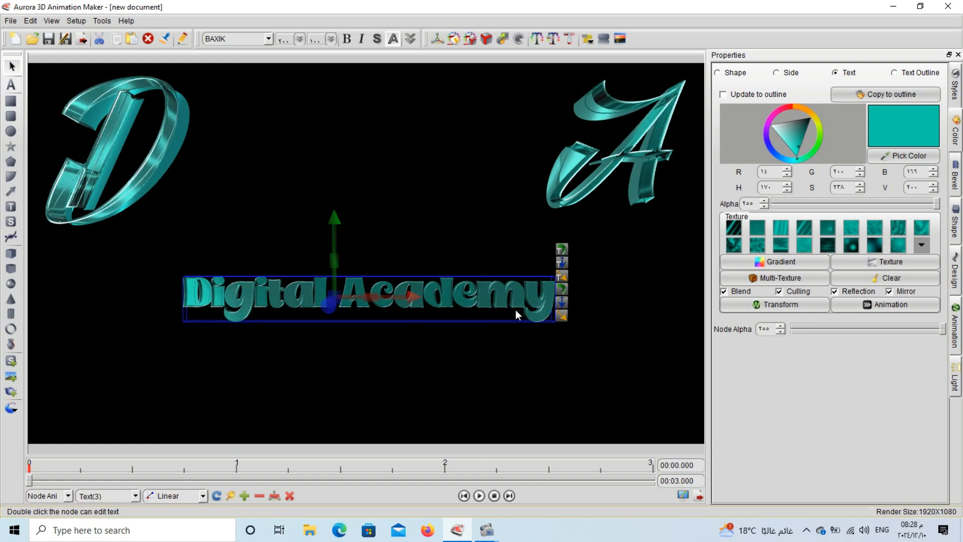
pyautogui.click(955, 327)
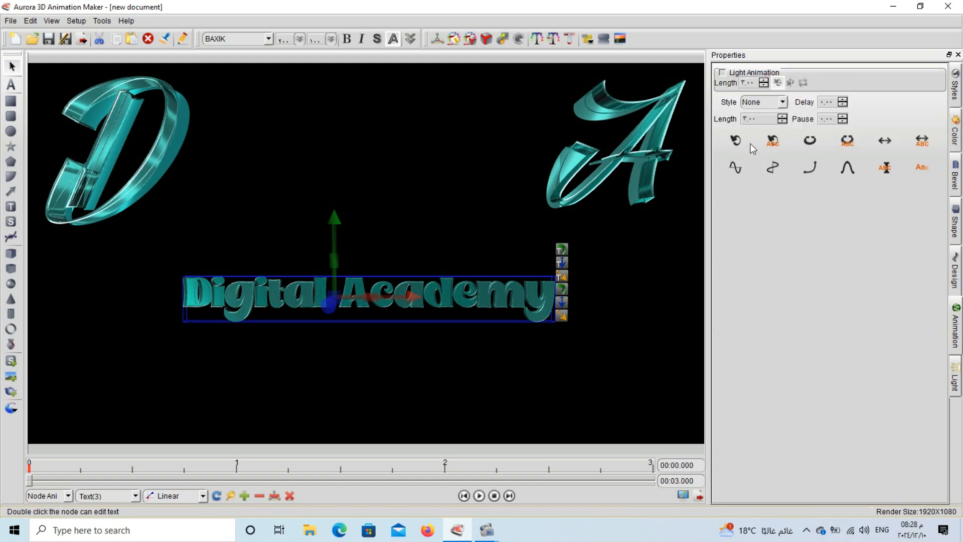
pyautogui.click(736, 140)
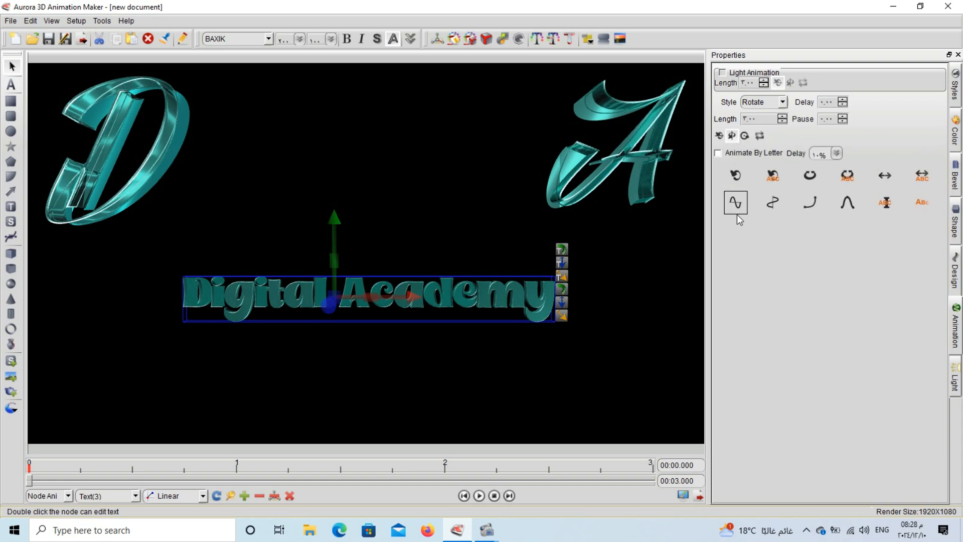
pyautogui.click(719, 153)
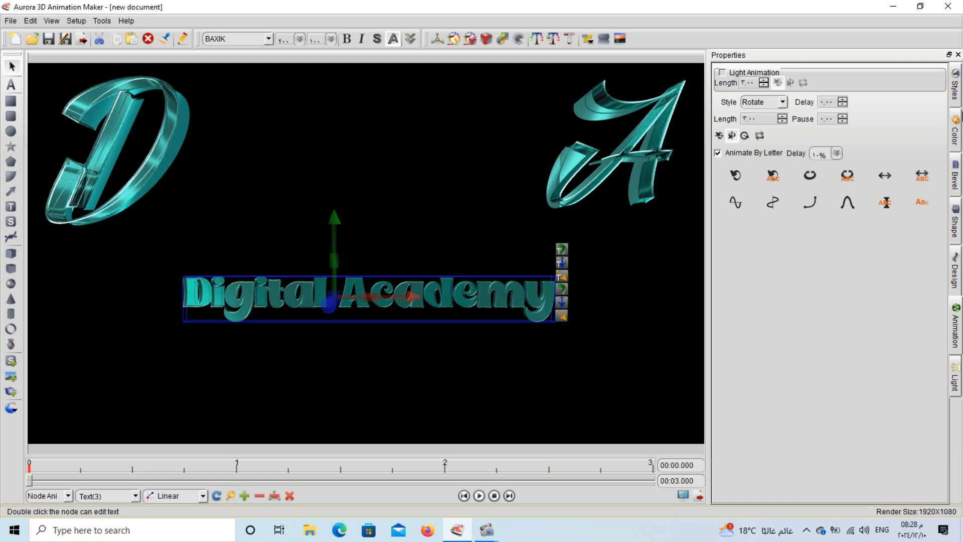
# - Brighten the Digital Academy face to a lighter cyan and its outline to pale cyan
pyautogui.click(956, 131)
pyautogui.click(793, 149)
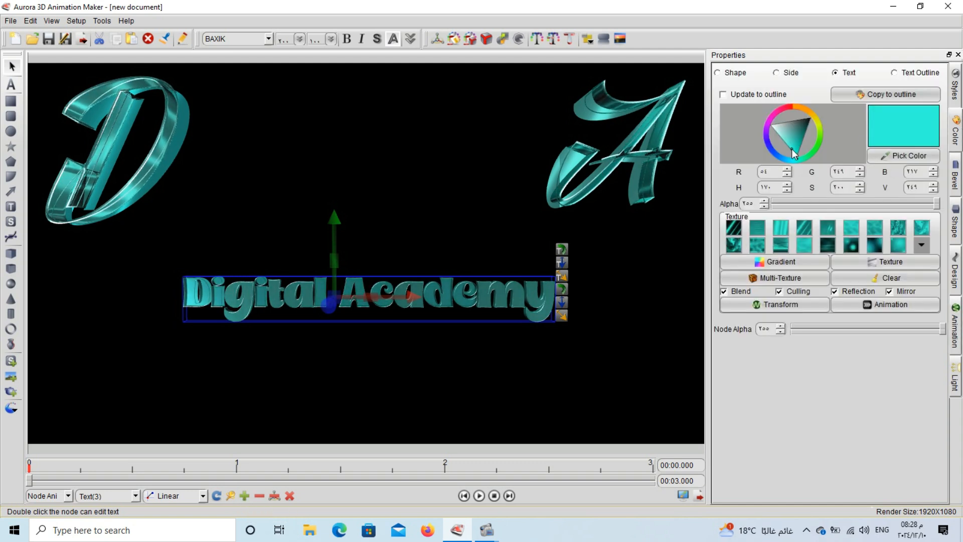
pyautogui.click(918, 76)
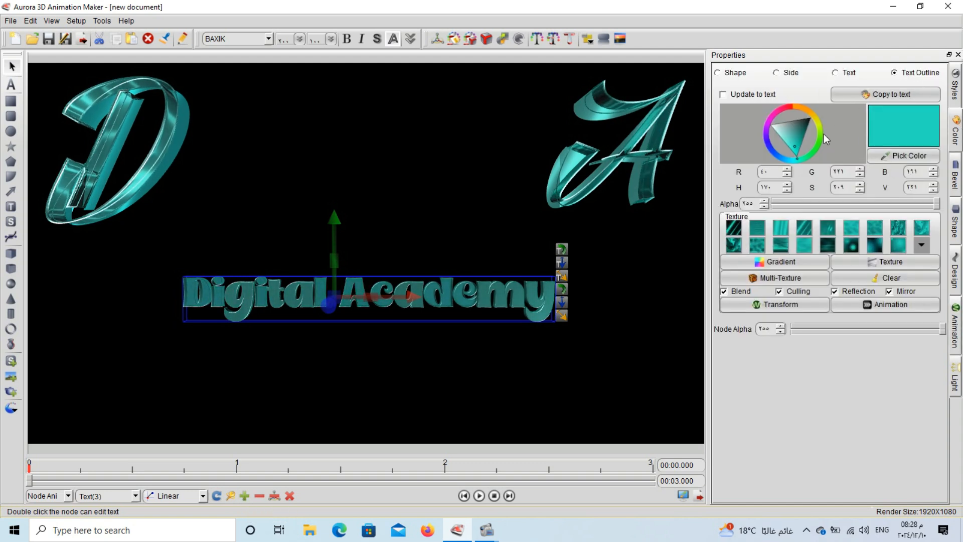
pyautogui.click(786, 140)
pyautogui.click(781, 138)
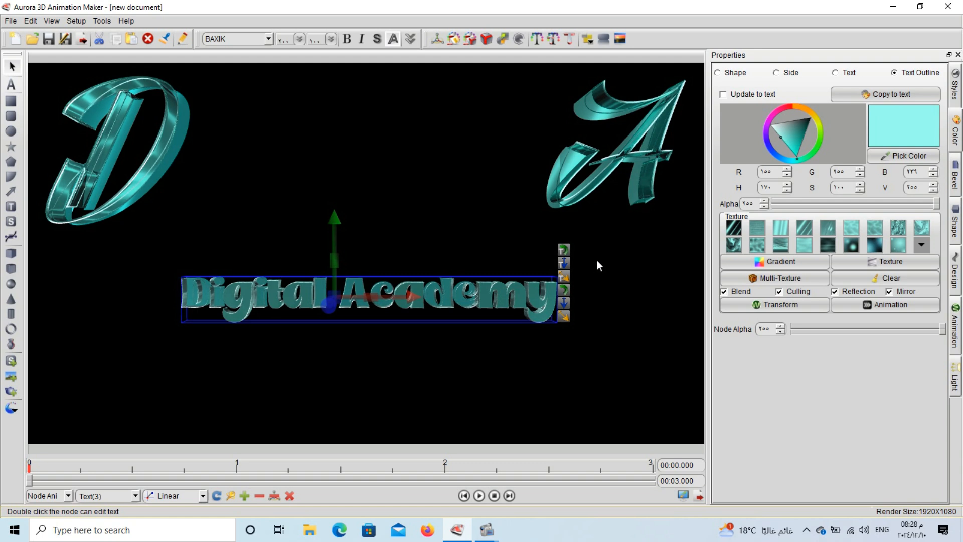
# - Apply the fourth bevel preset to Digital Academy and play the animation to its 3-second end
pyautogui.click(955, 176)
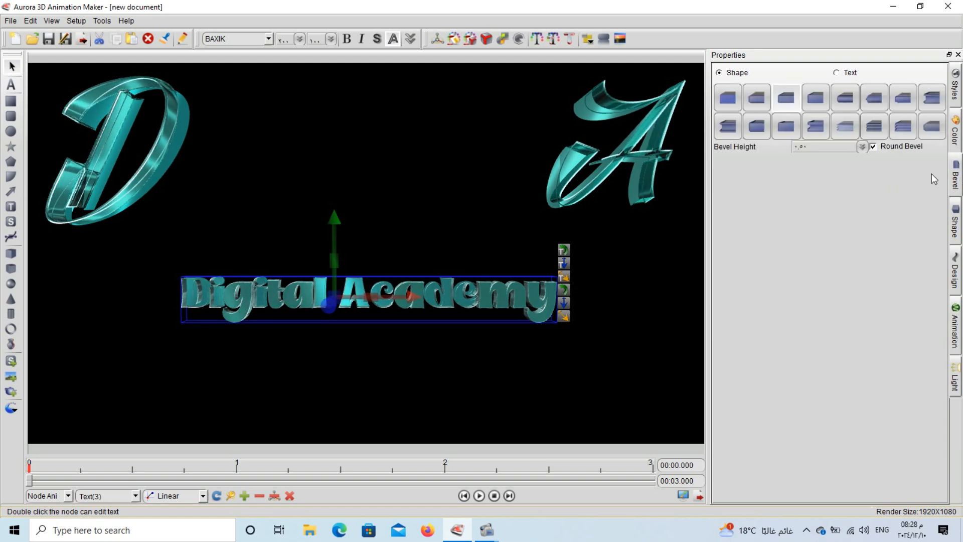
pyautogui.click(814, 96)
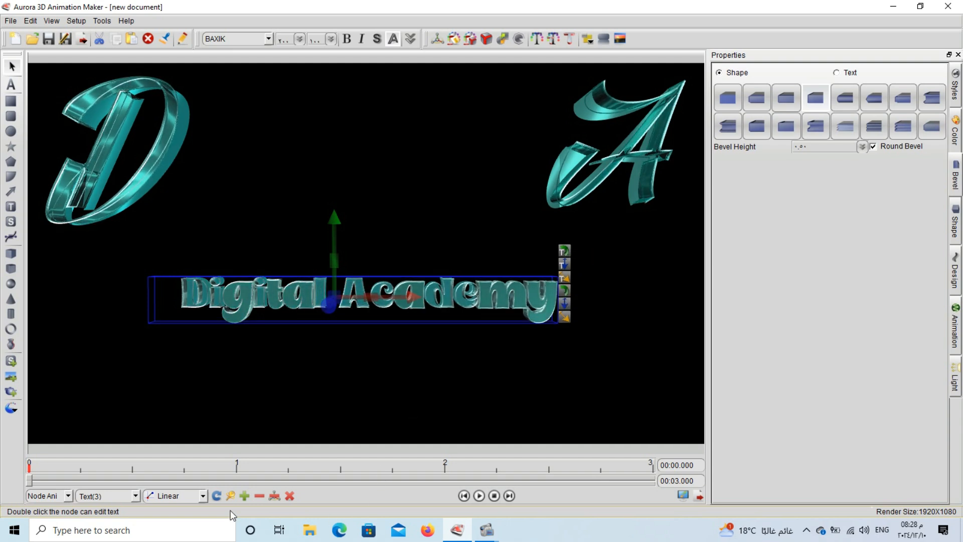
pyautogui.click(479, 496)
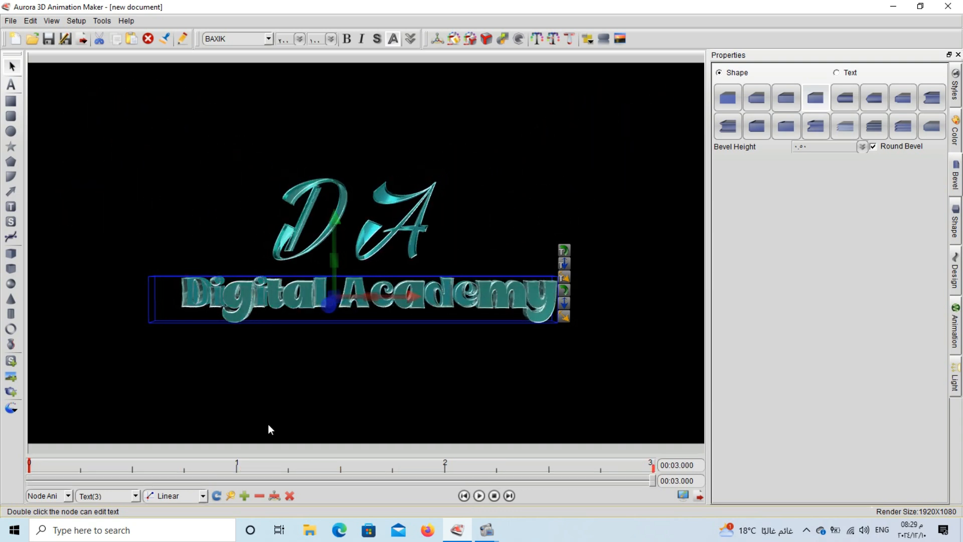
# - Place a new 3D text object below Digital Academy and type the person's name as its text
pyautogui.click(232, 402)
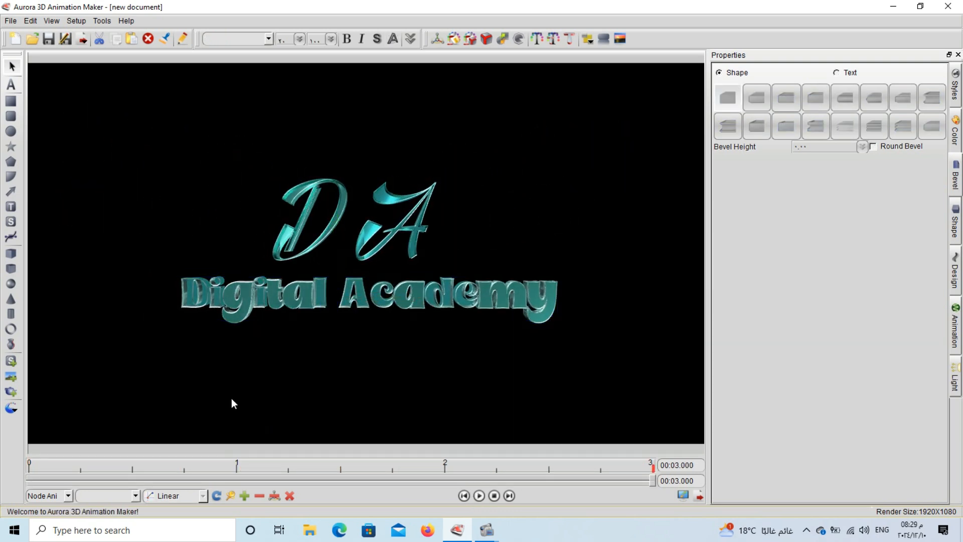
pyautogui.click(314, 363)
pyautogui.doubleClick(257, 390)
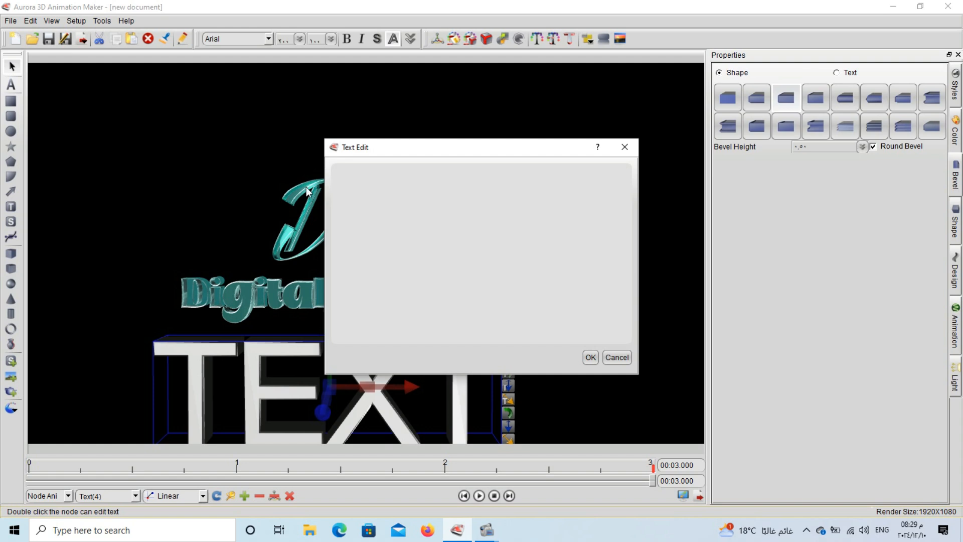
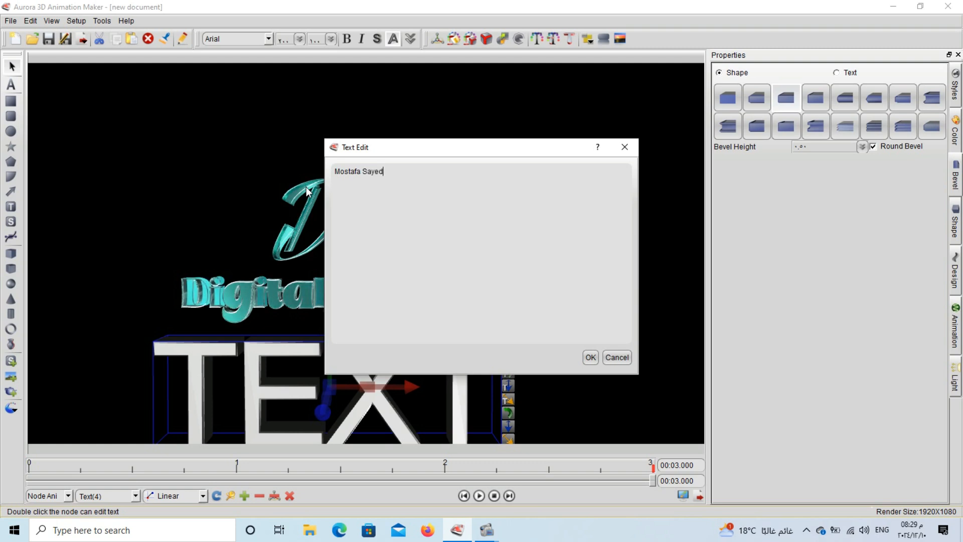
# - Confirm the name text, set it in Bodoni MT Black and lower its font size
pyautogui.click(590, 357)
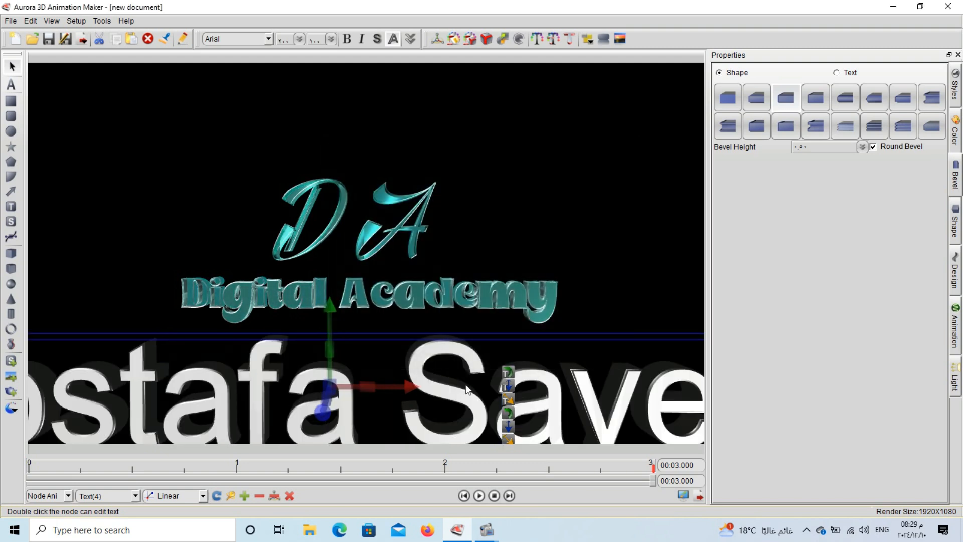
pyautogui.scroll(-4, 248, 42)
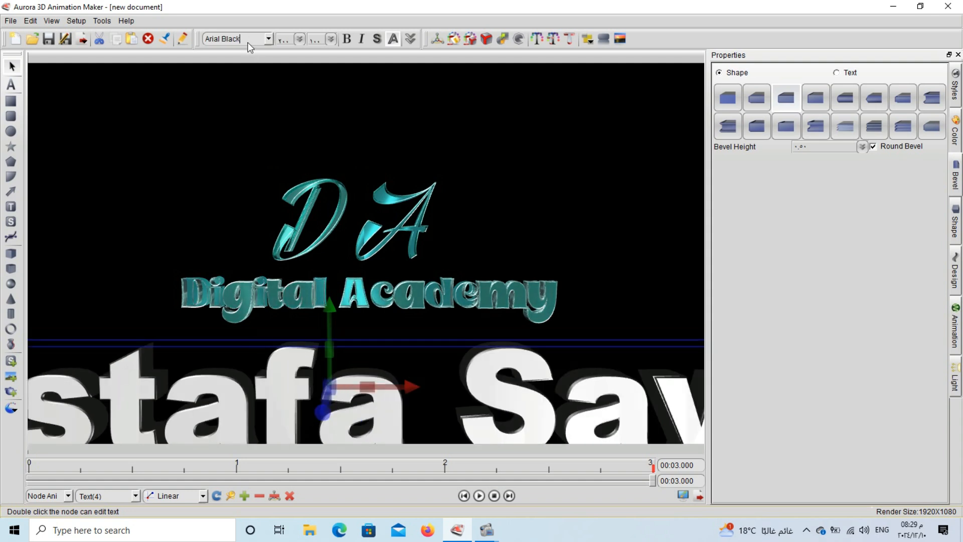
pyautogui.scroll(-1, 248, 42)
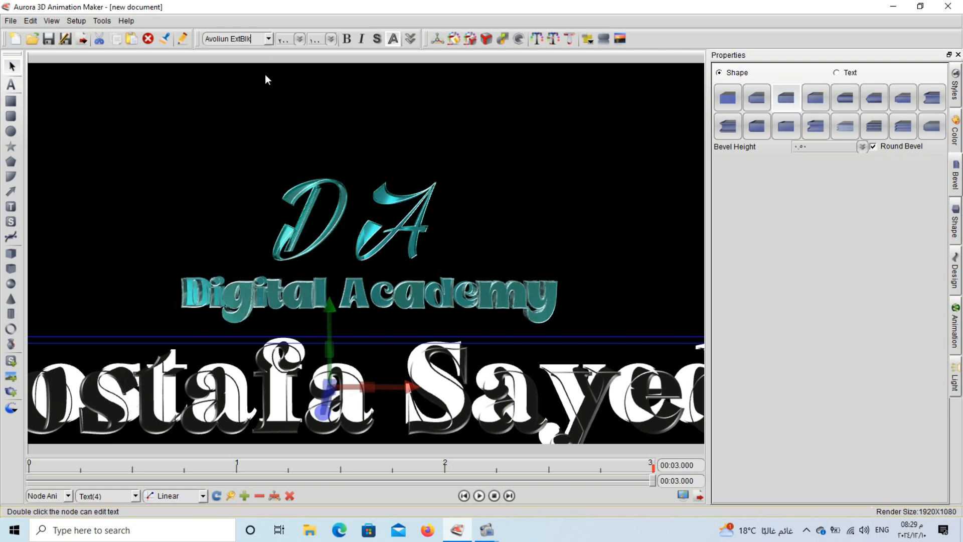
pyautogui.click(299, 40)
pyautogui.click(300, 89)
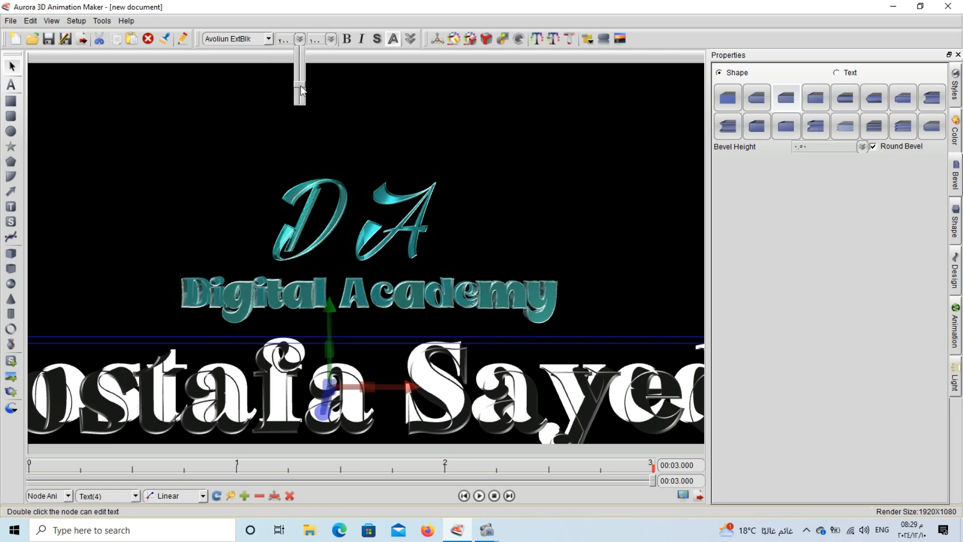
pyautogui.moveTo(300, 89); pyautogui.dragTo(300, 90)
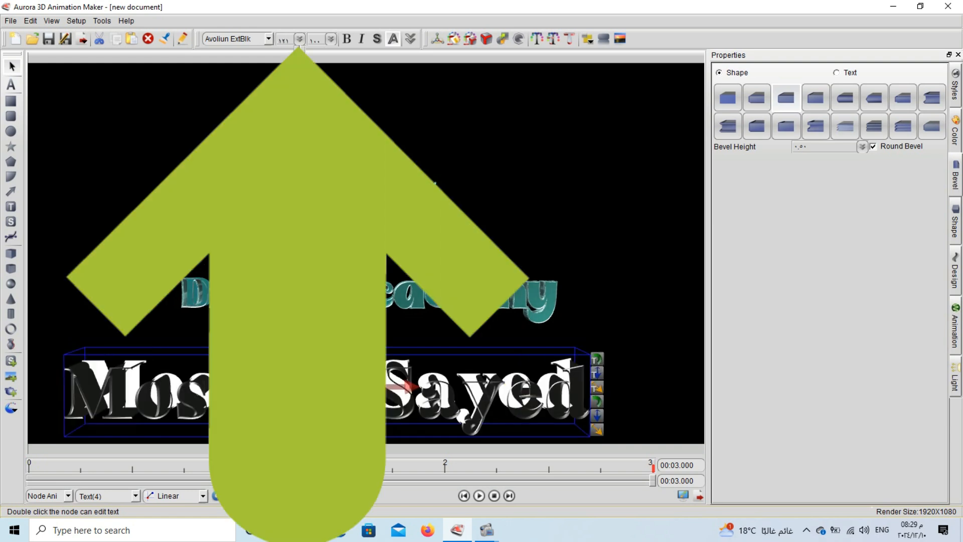
pyautogui.click(251, 42)
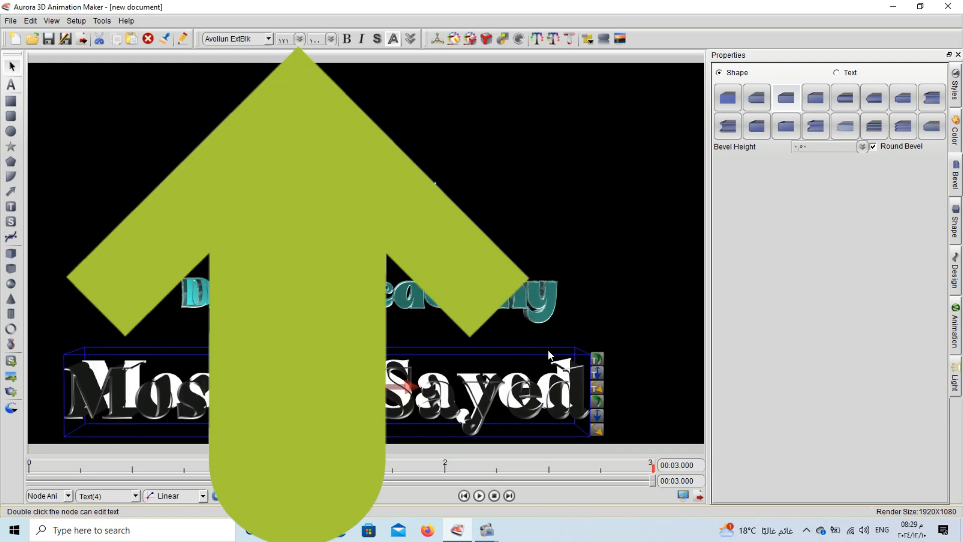
# - Make the name line's extrusion depth shallower, then scroll through further font choices
pyautogui.moveTo(592, 375); pyautogui.dragTo(585, 373)
pyautogui.scroll(-4, 247, 40)
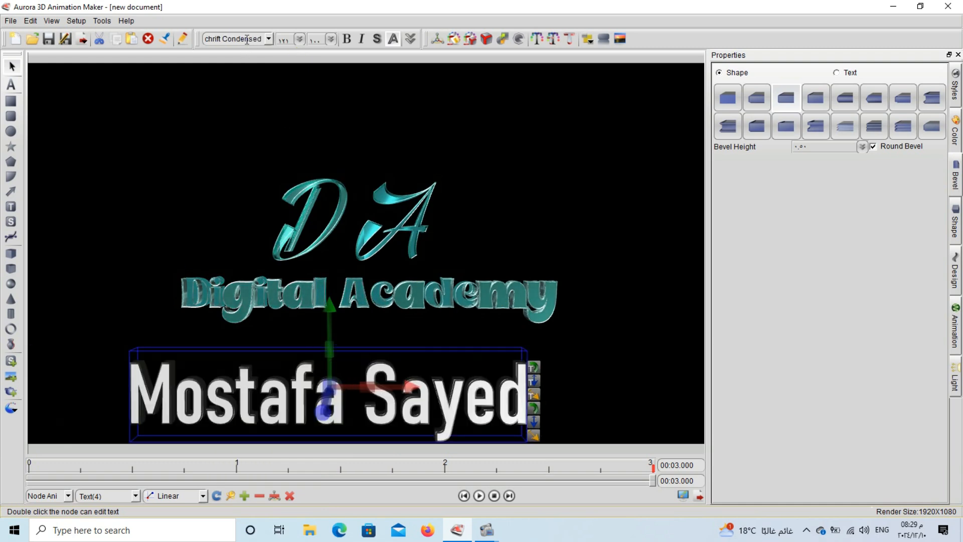
pyautogui.scroll(-4, 247, 39)
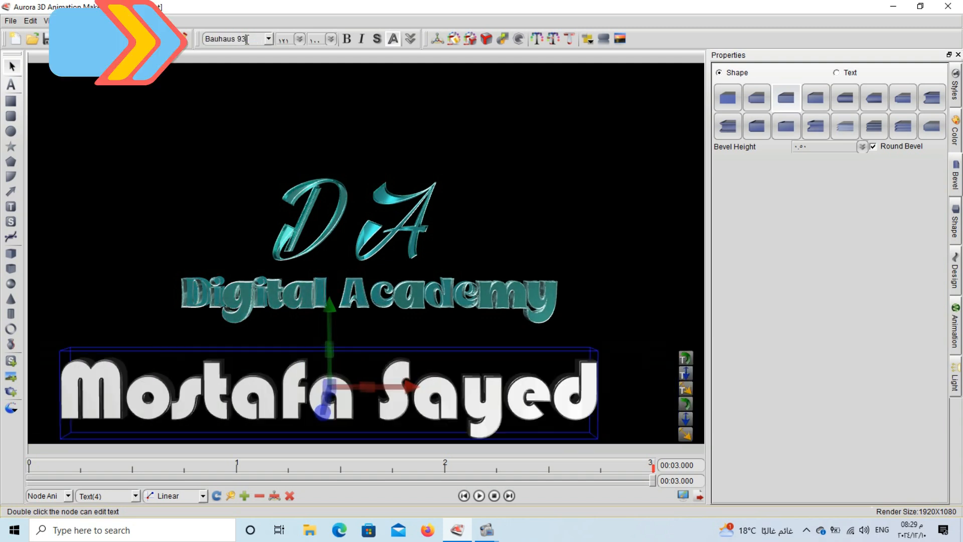
pyautogui.scroll(1, 247, 40)
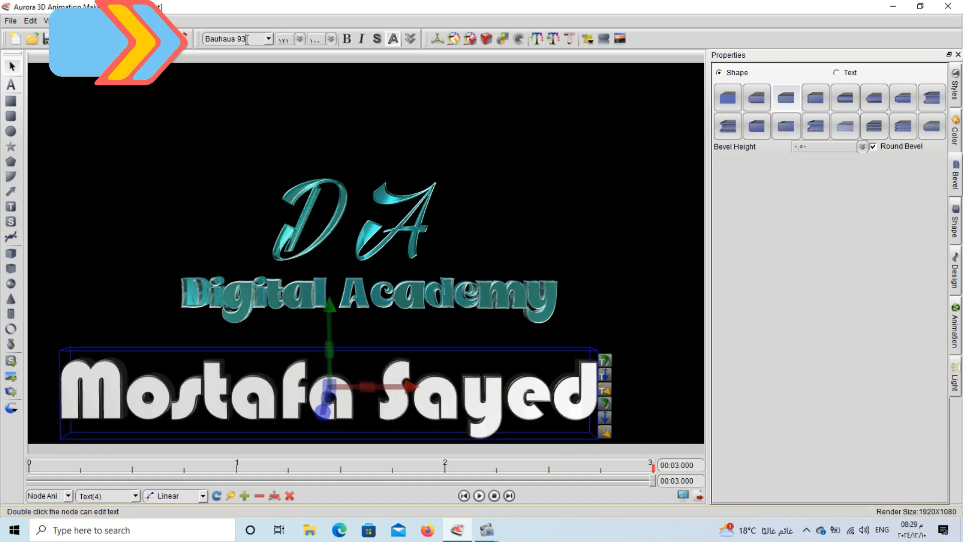
pyautogui.scroll(-2, 247, 39)
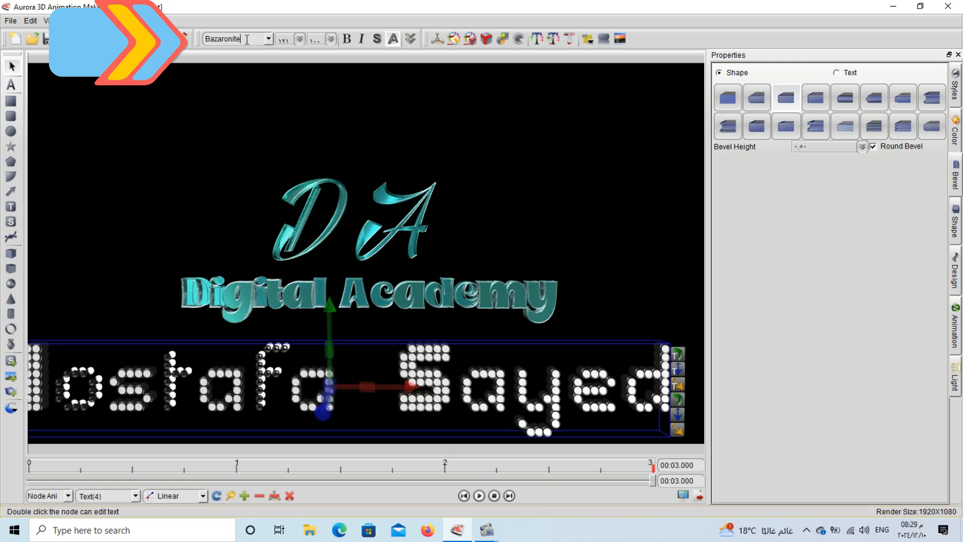
pyautogui.scroll(-4, 247, 39)
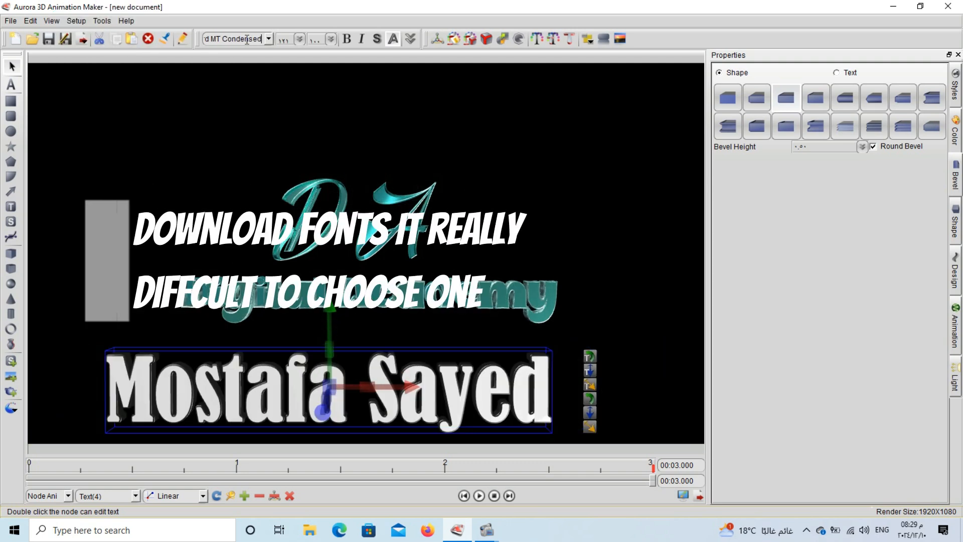
pyautogui.scroll(-3, 247, 40)
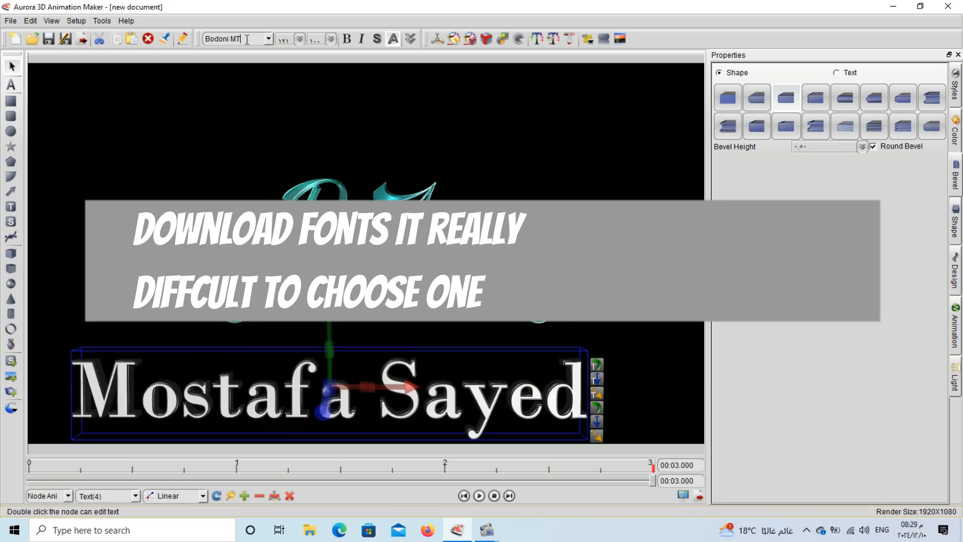
pyautogui.scroll(-1, 247, 40)
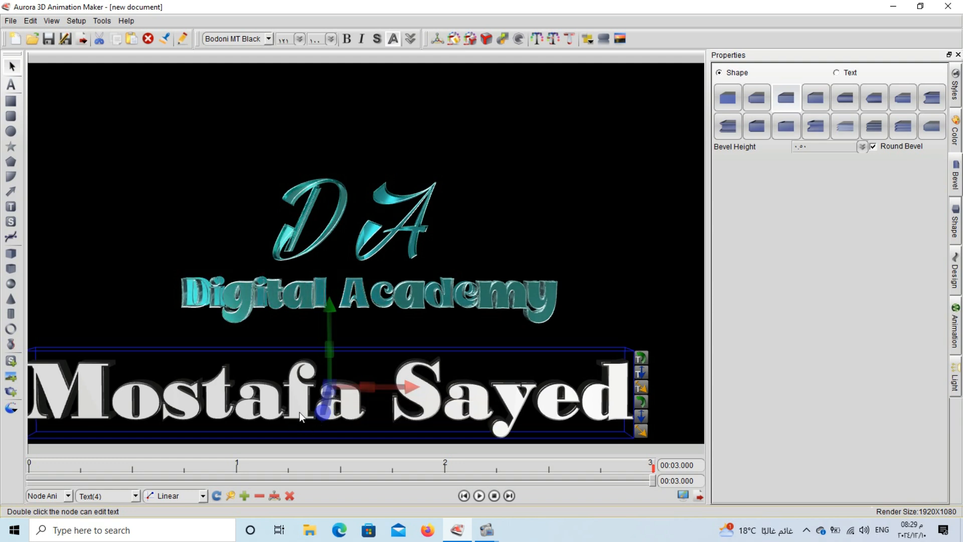
# - At the animation start, push the name line back in depth so it sits centred beneath Digital Academy
pyautogui.click(494, 497)
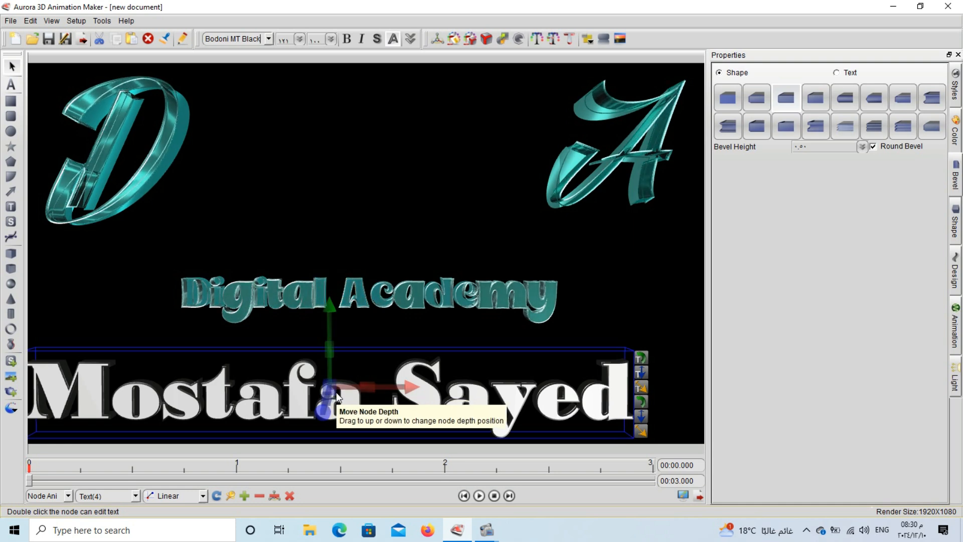
pyautogui.moveTo(333, 392); pyautogui.dragTo(68, 360)
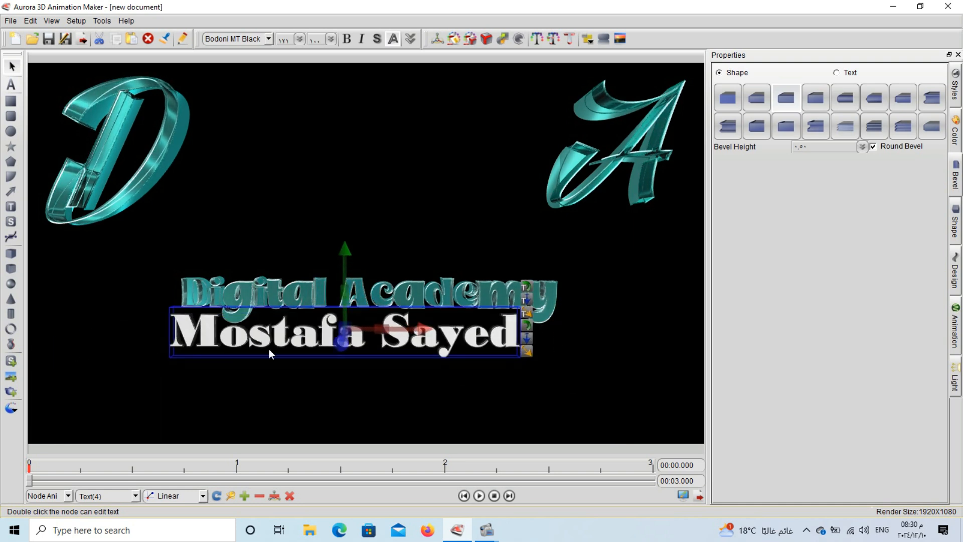
pyautogui.moveTo(282, 339); pyautogui.dragTo(294, 371)
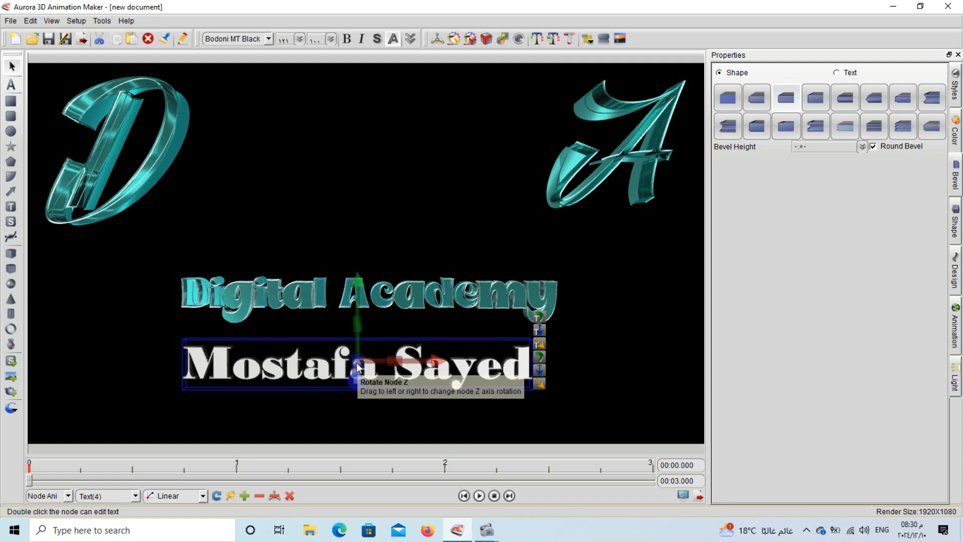
pyautogui.moveTo(352, 367); pyautogui.dragTo(329, 385)
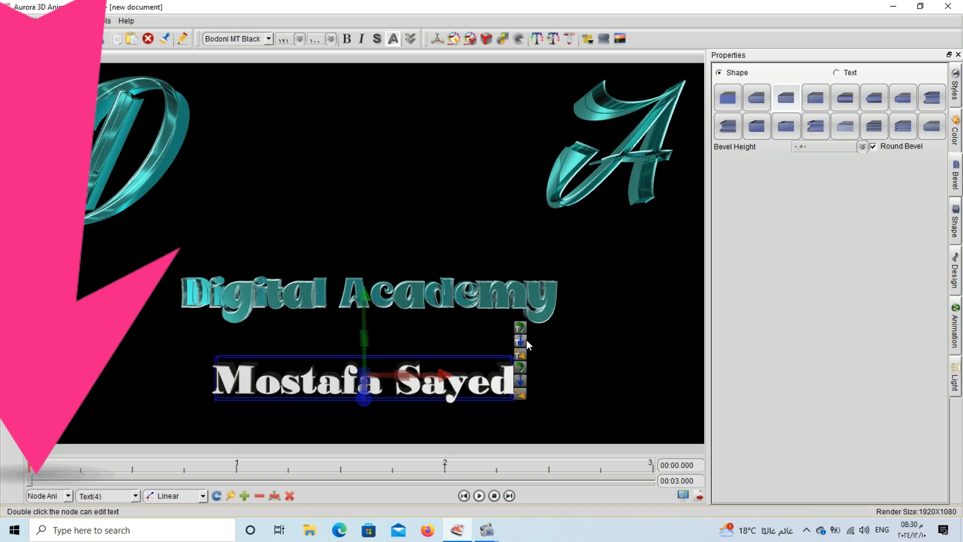
# - Preview several script fonts from the toolbar font list and settle on Cooper Black for the name line
pyautogui.scroll(-5, 243, 38)
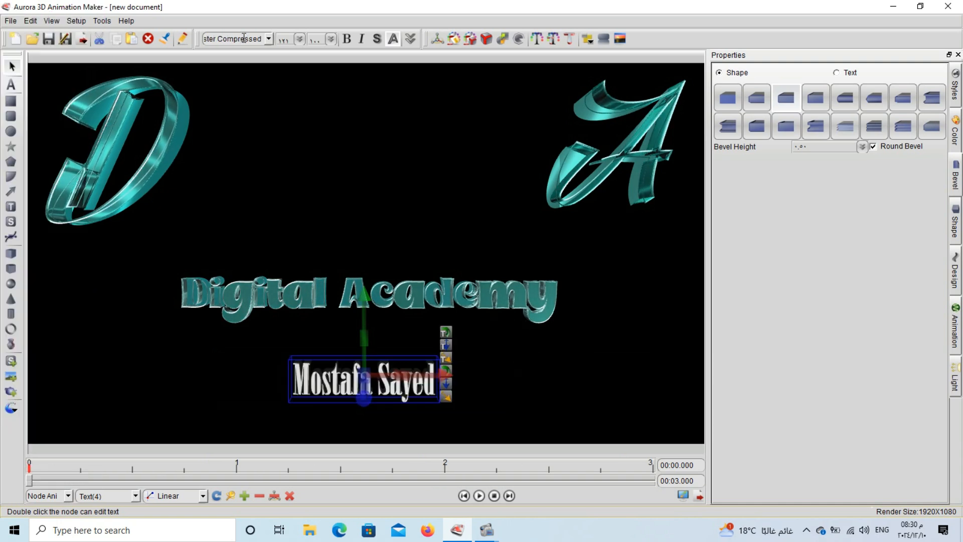
pyautogui.scroll(-4, 243, 38)
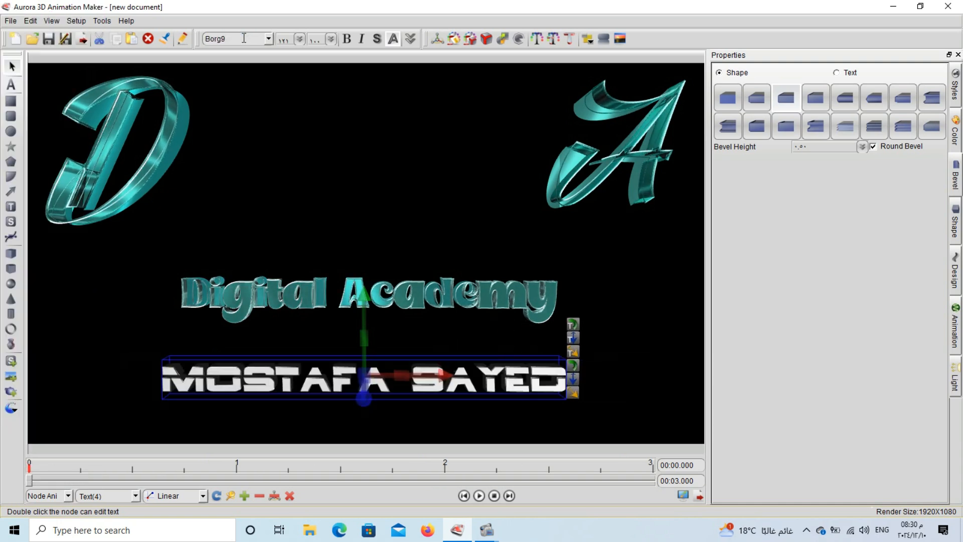
pyautogui.scroll(3, 243, 39)
pyautogui.scroll(-3, 243, 38)
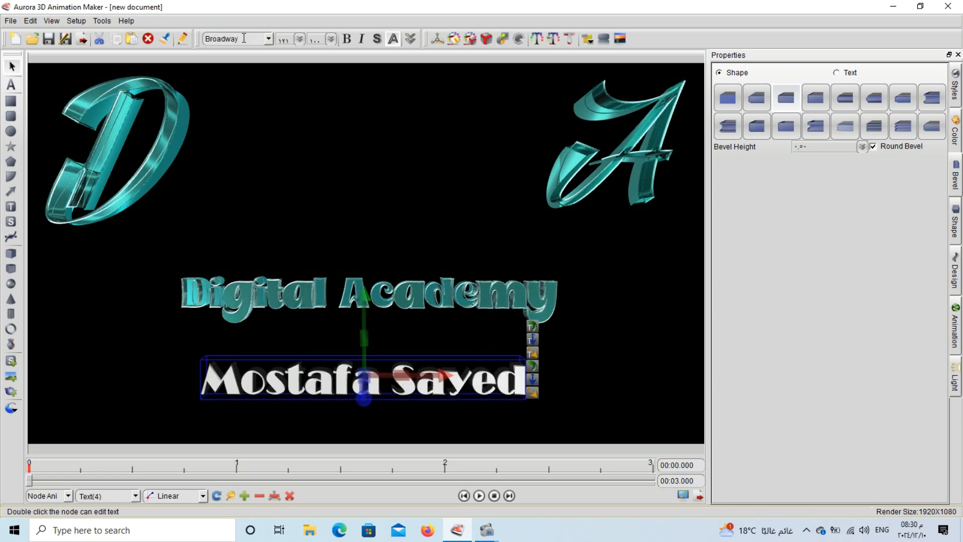
pyautogui.scroll(-2, 245, 38)
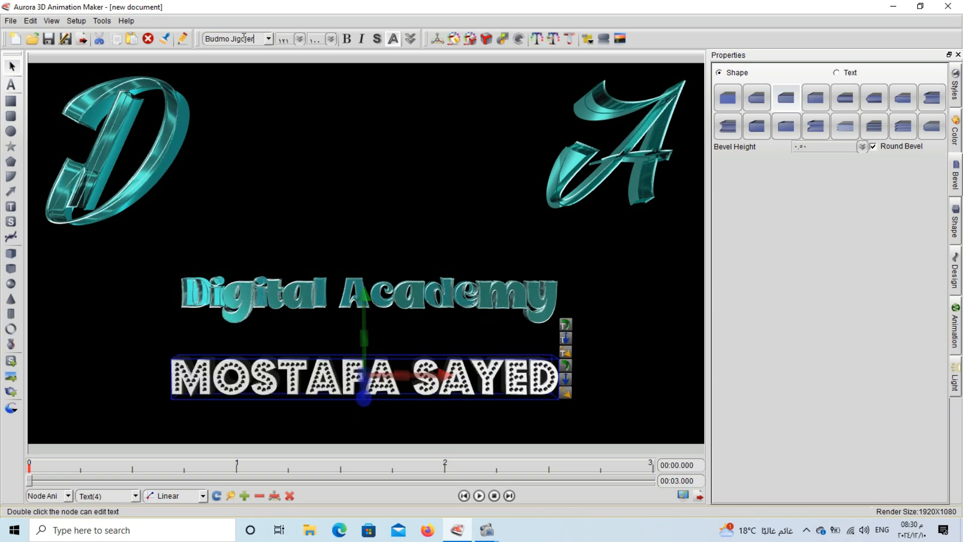
pyautogui.scroll(-4, 245, 39)
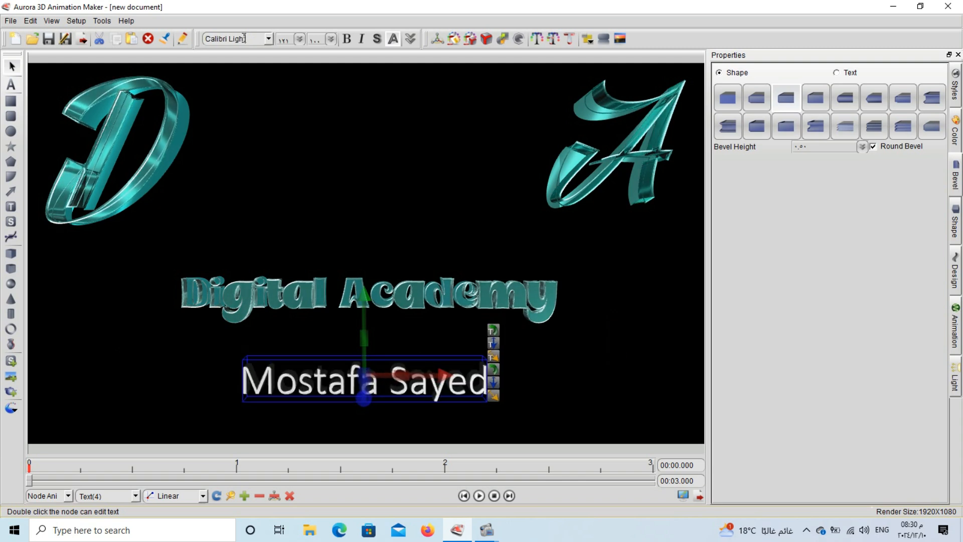
pyautogui.scroll(-4, 244, 39)
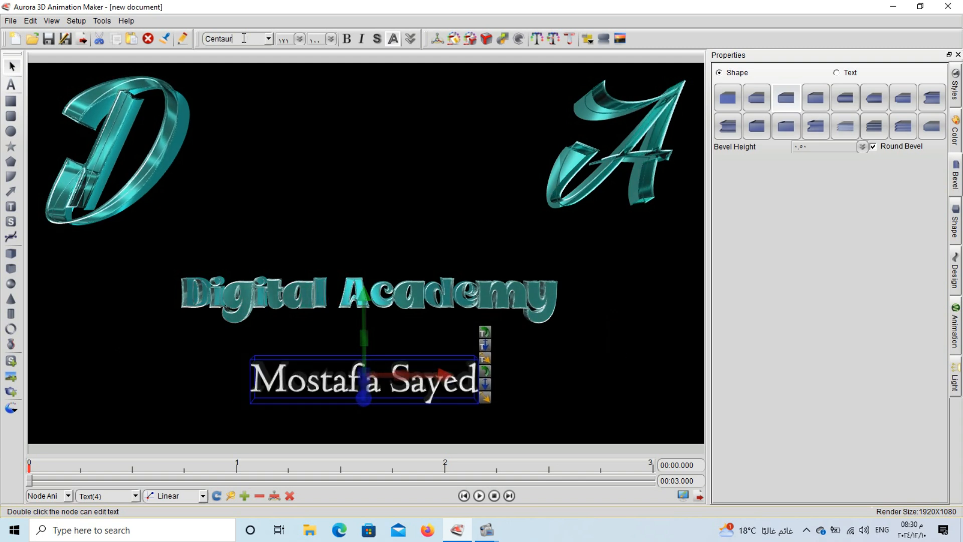
pyautogui.scroll(-2, 245, 39)
pyautogui.scroll(-2, 244, 39)
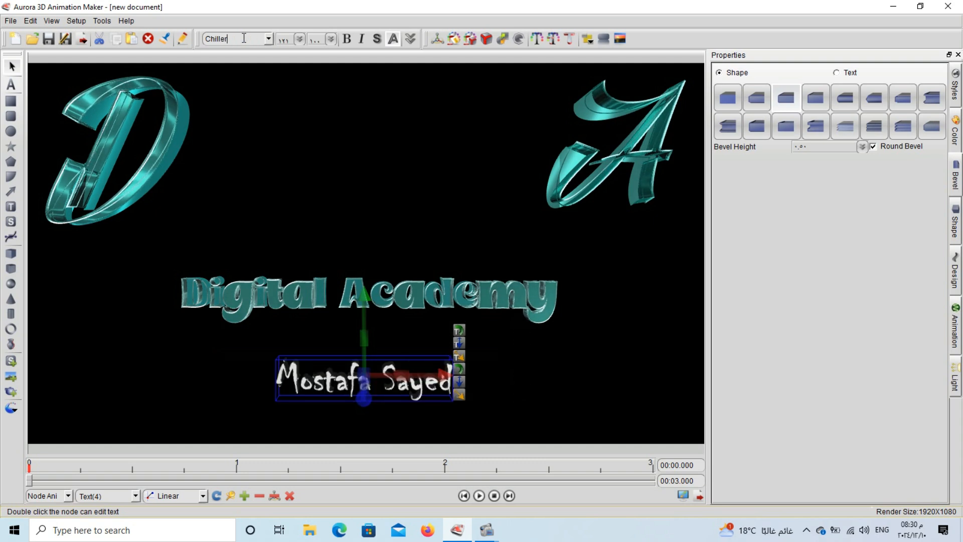
pyautogui.scroll(-3, 245, 38)
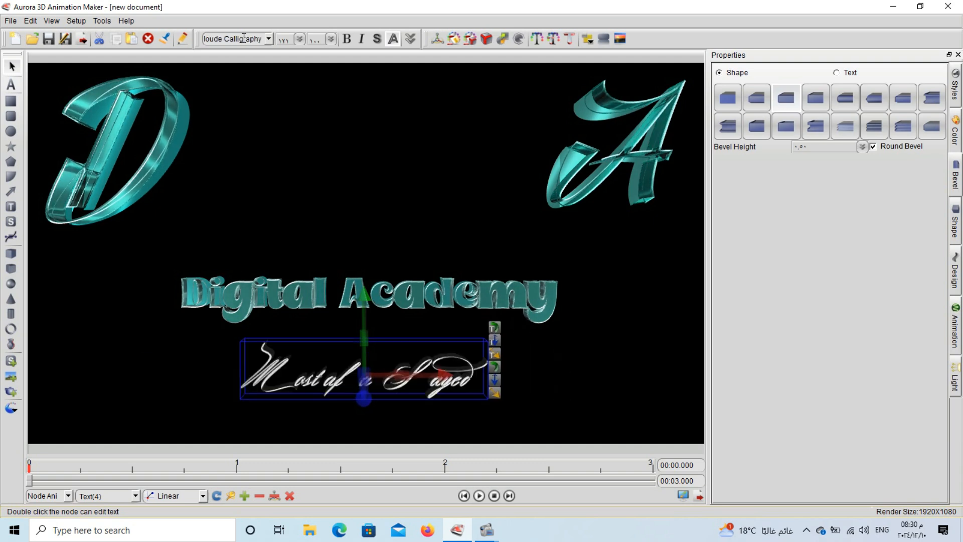
pyautogui.scroll(-1, 245, 38)
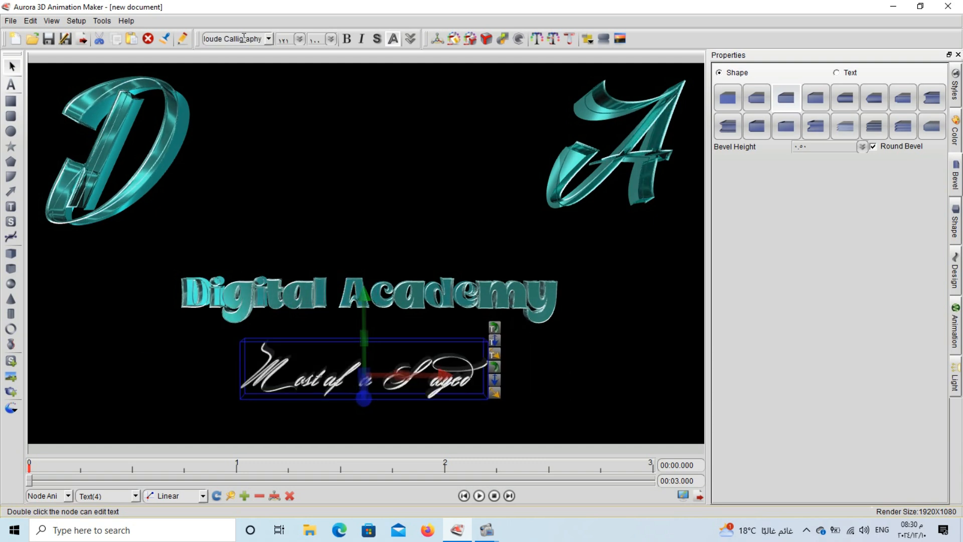
pyautogui.scroll(-3, 244, 39)
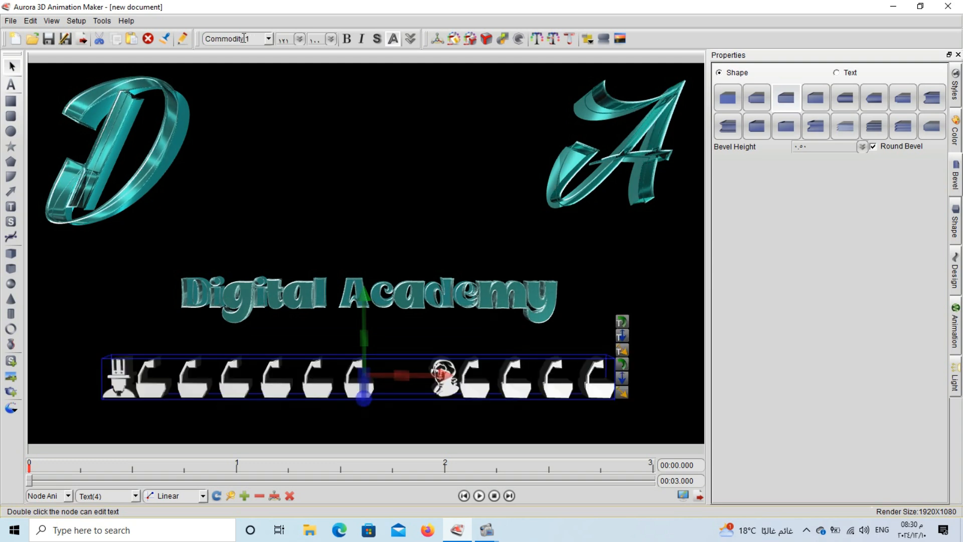
pyautogui.scroll(-3, 245, 38)
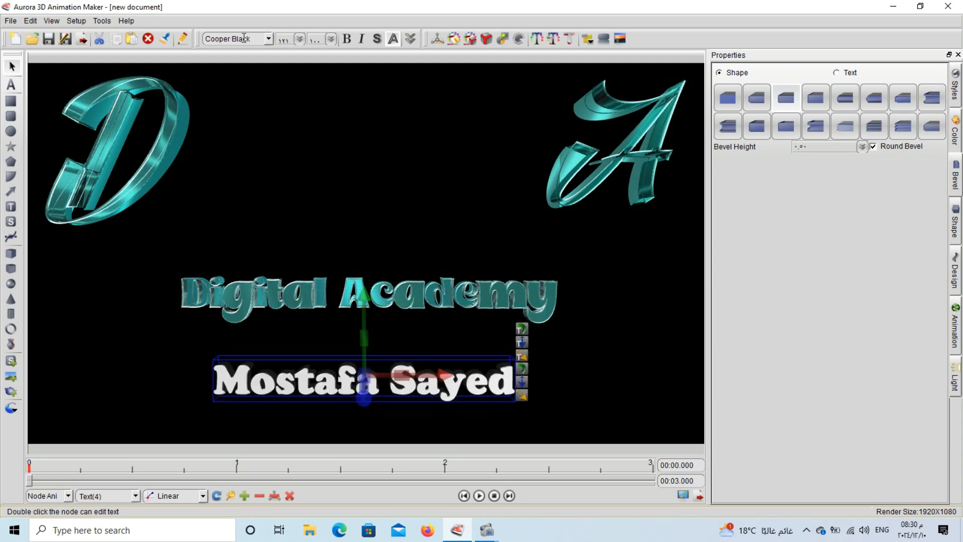
pyautogui.scroll(1, 244, 39)
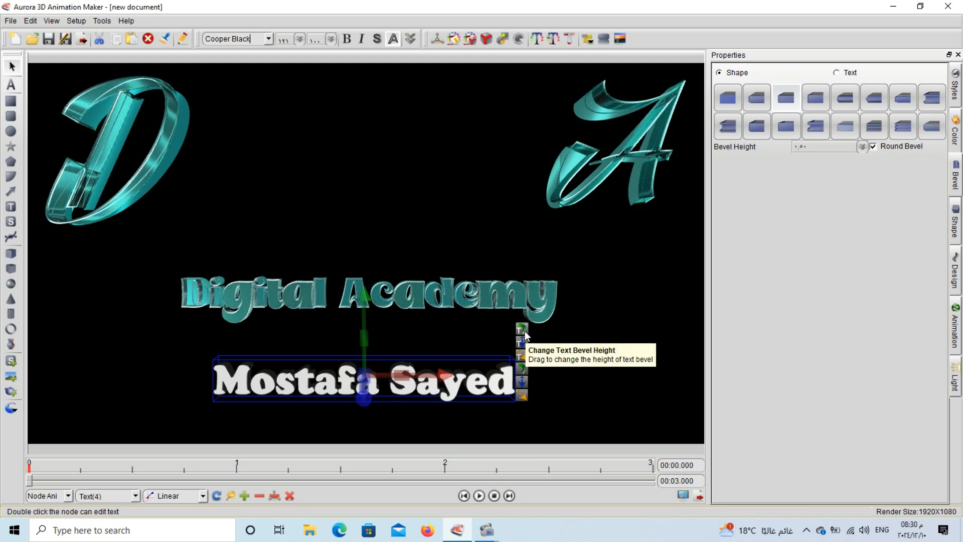
# - Give the name line a different bevel style and a cyan text outline
pyautogui.click(816, 101)
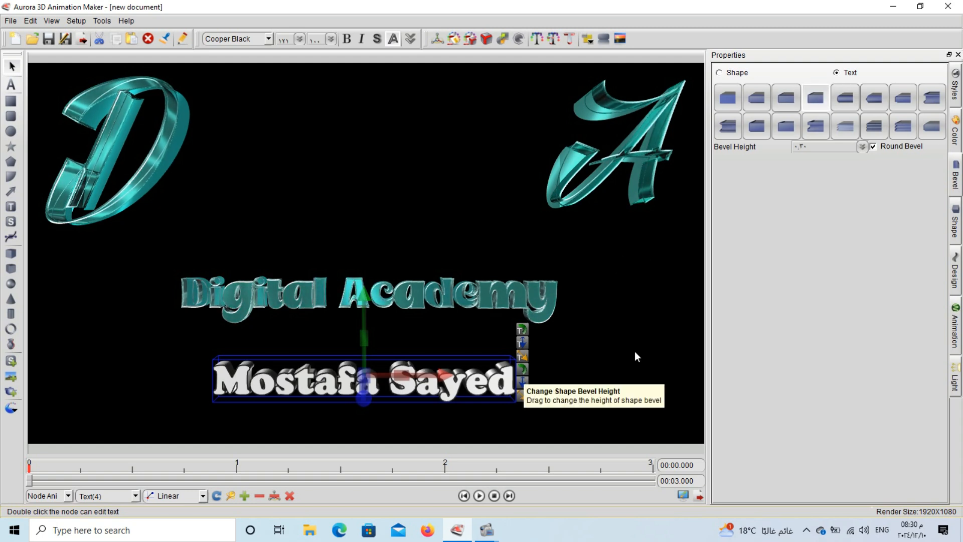
pyautogui.click(956, 133)
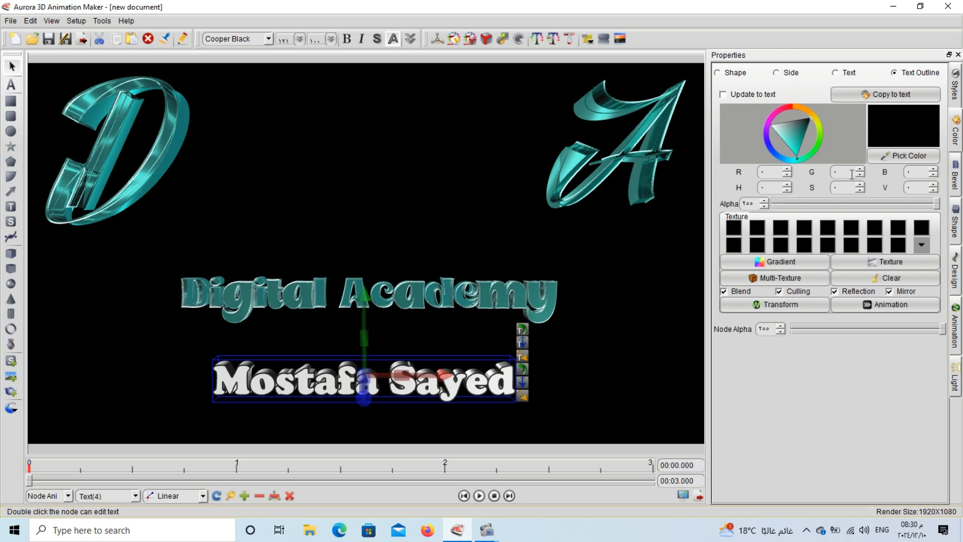
pyautogui.click(792, 149)
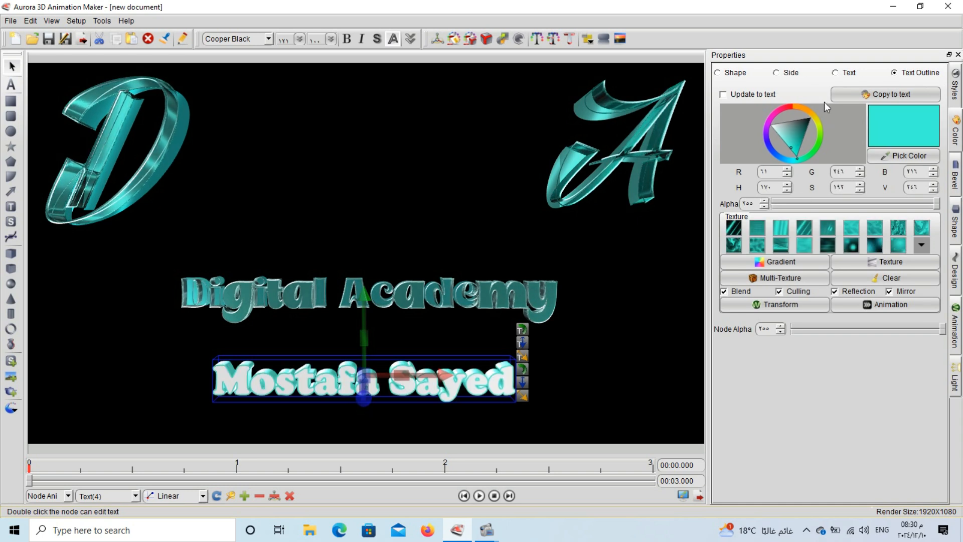
pyautogui.click(848, 72)
# - Colour the text face deeper cyan with a dark teal texture, and enable Reflection and Mirror
pyautogui.click(798, 153)
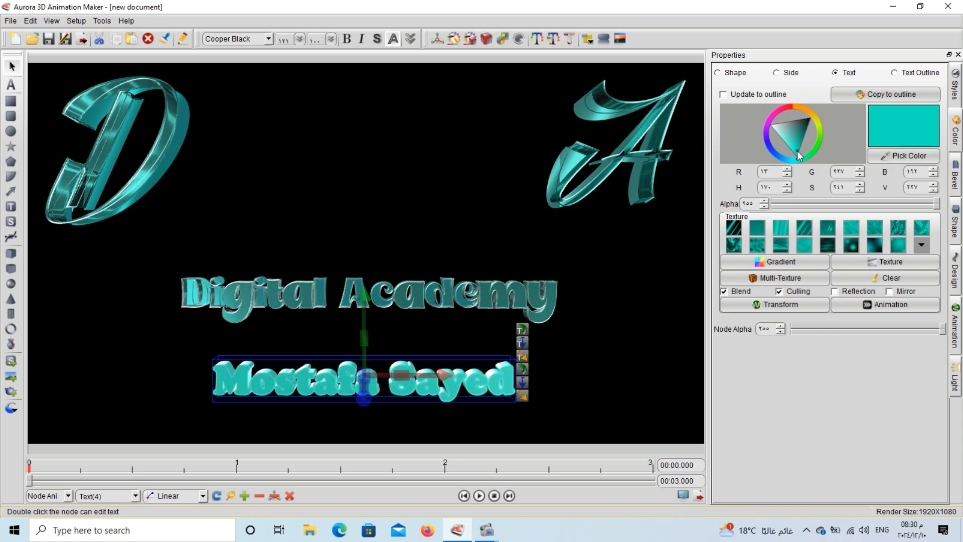
pyautogui.click(811, 230)
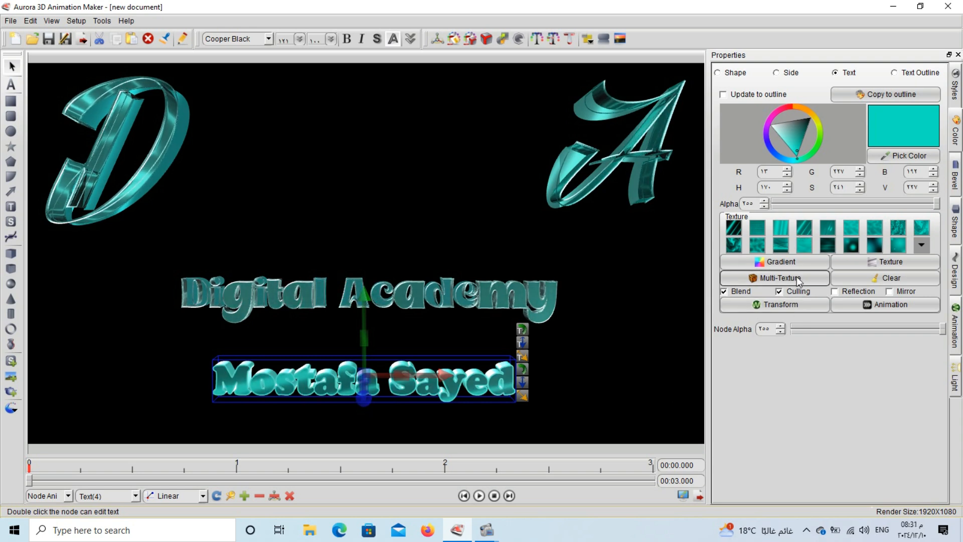
pyautogui.click(857, 292)
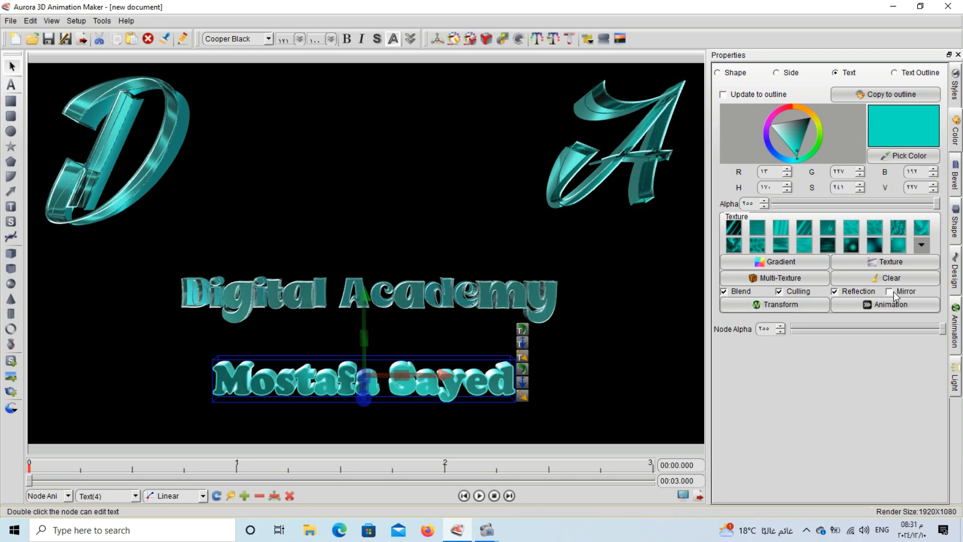
pyautogui.click(893, 291)
# - Set the name line's texture Transform to the Horizontal scroll half template
pyautogui.click(780, 305)
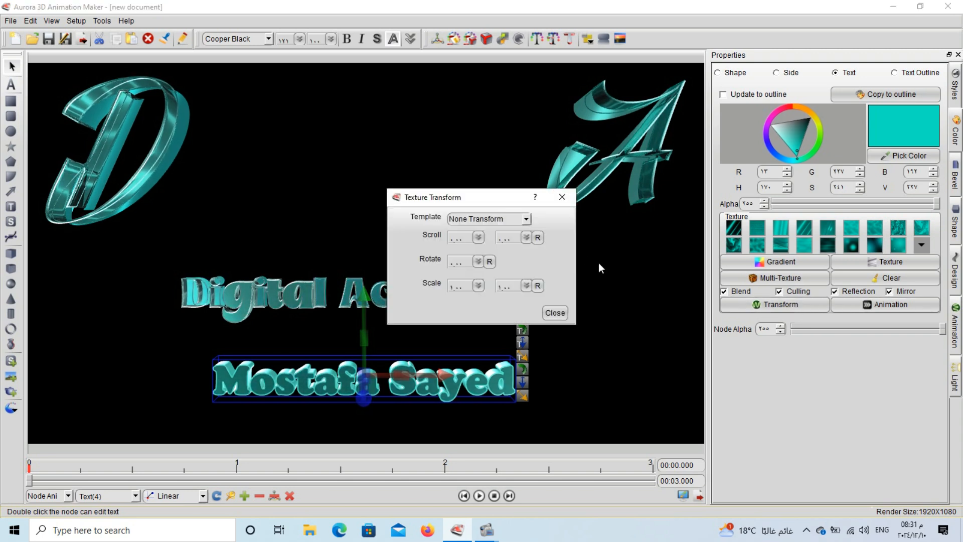
pyautogui.click(527, 221)
pyautogui.click(502, 234)
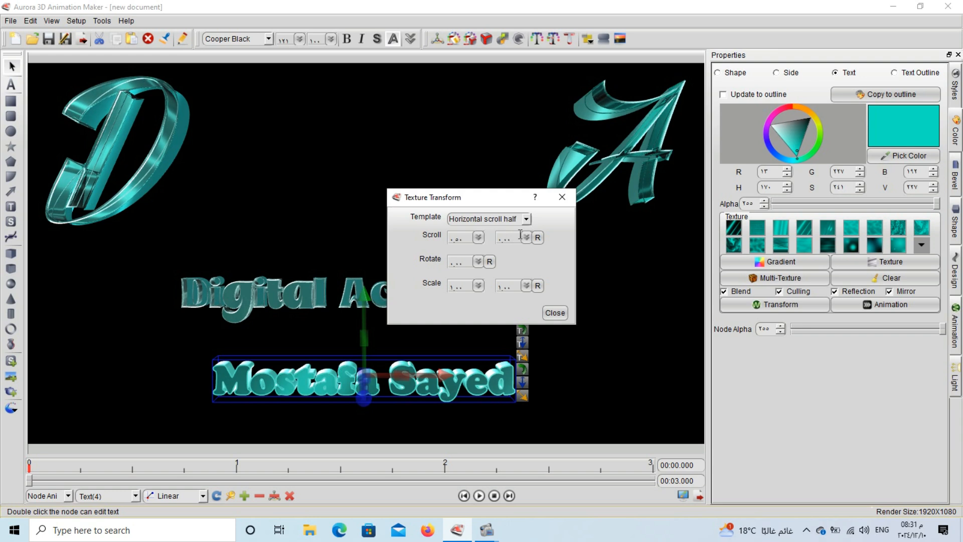
pyautogui.click(555, 313)
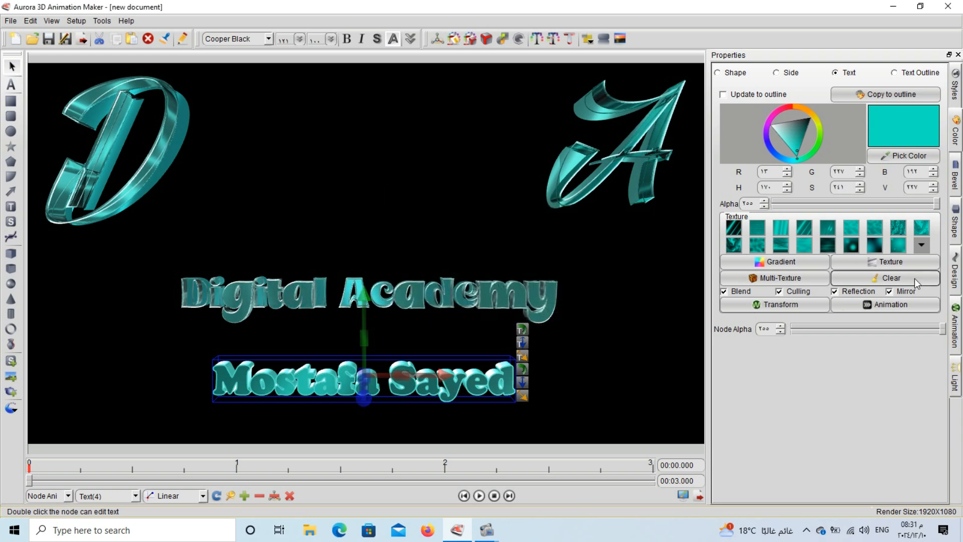
# - Set the name line's texture Animation to the Horizontal scroll half template too
pyautogui.click(881, 306)
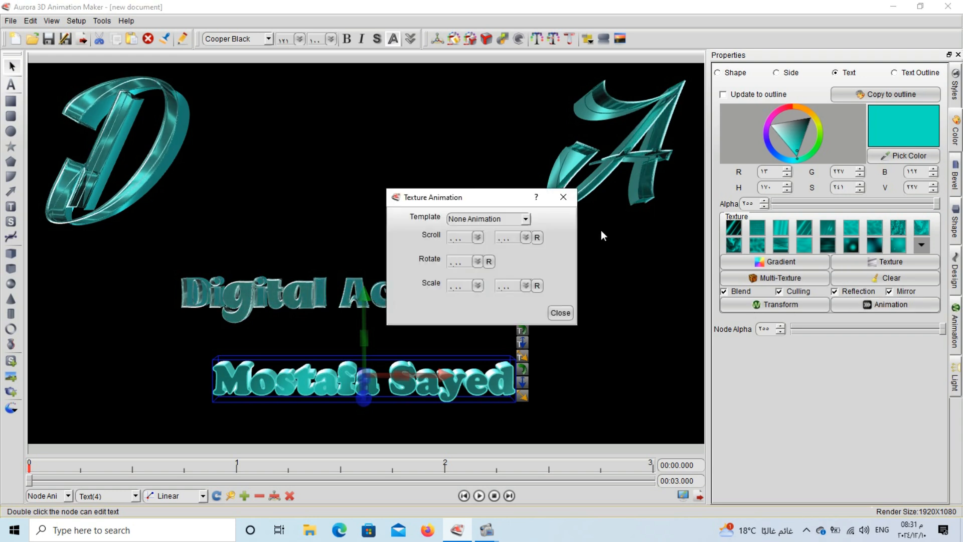
pyautogui.click(525, 218)
pyautogui.click(517, 238)
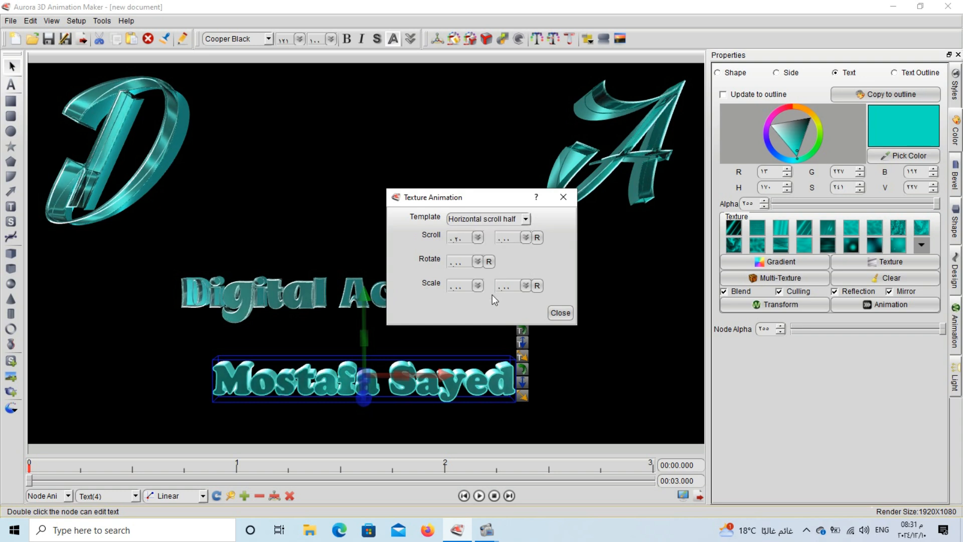
pyautogui.click(560, 314)
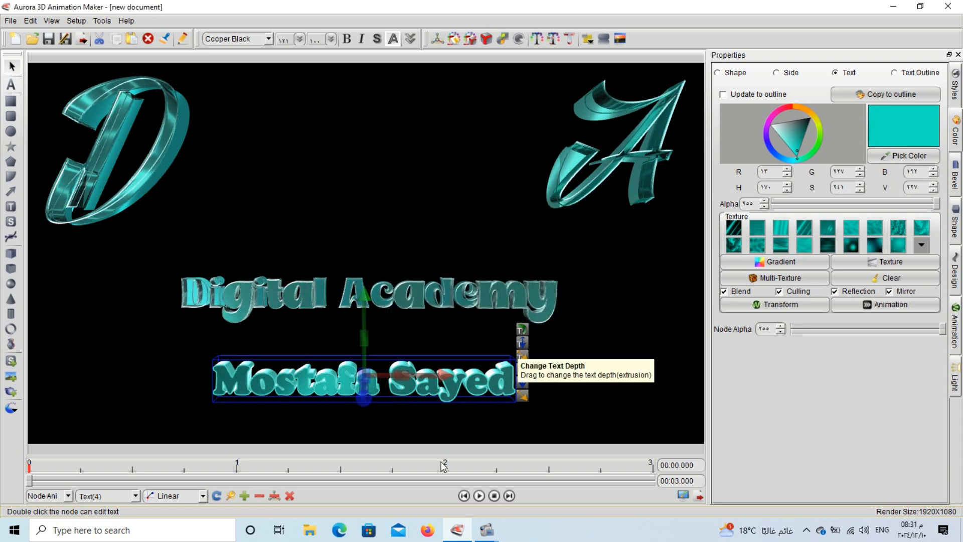
# - Add a keyframe at time zero, give the name line a letter-by-letter Rotate animation, and preview it twice
pyautogui.click(244, 497)
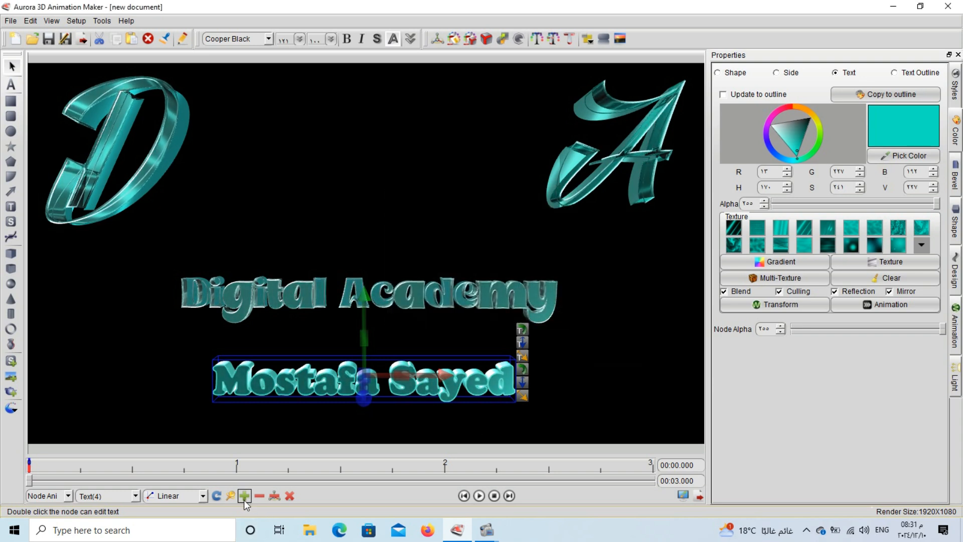
pyautogui.click(958, 343)
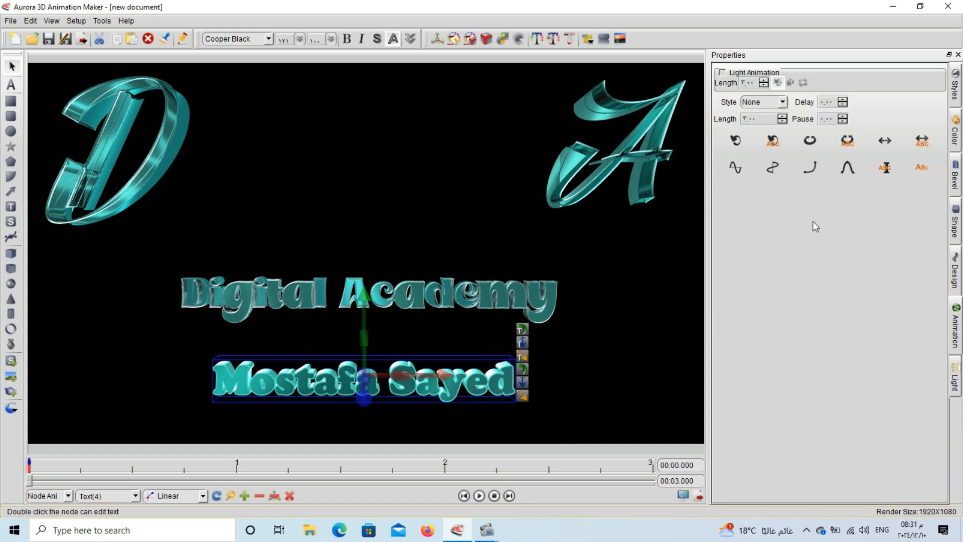
pyautogui.click(747, 144)
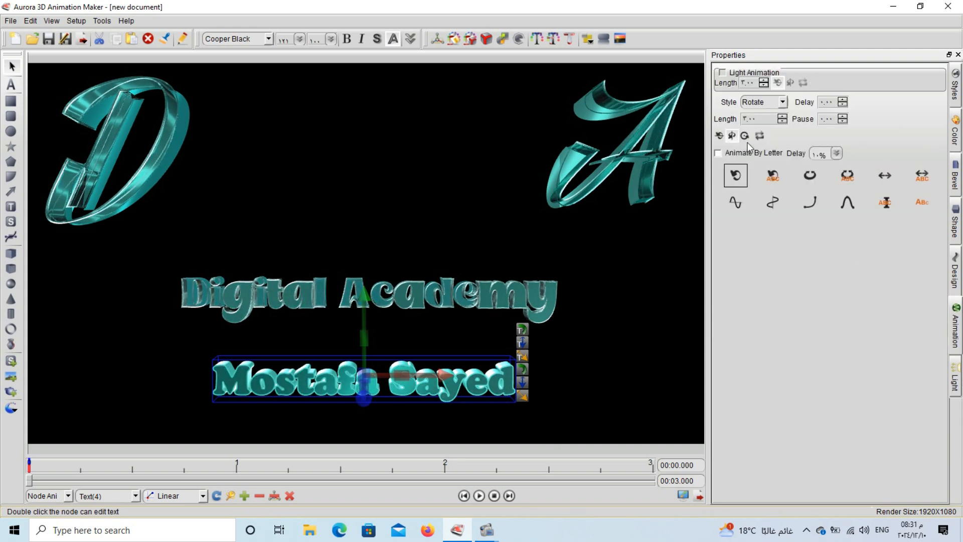
pyautogui.click(721, 152)
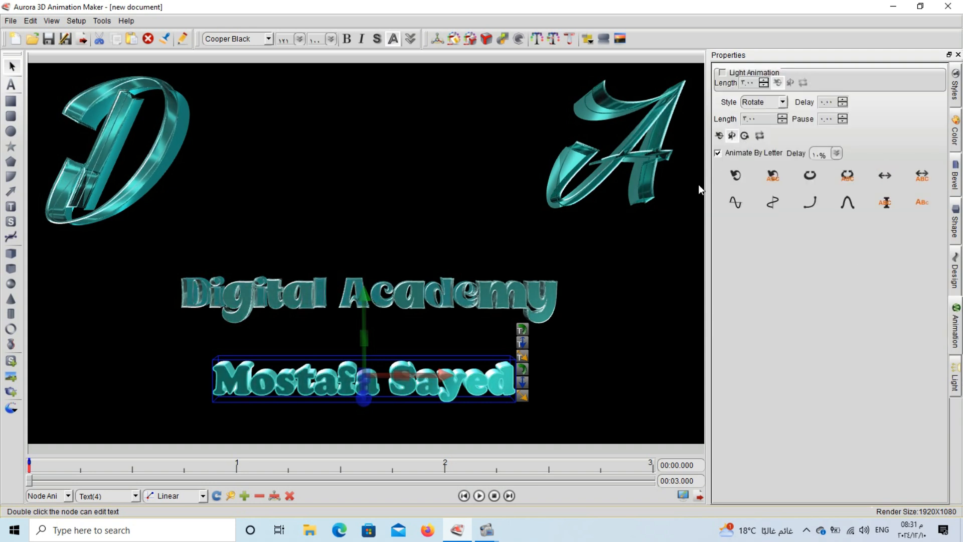
pyautogui.click(483, 496)
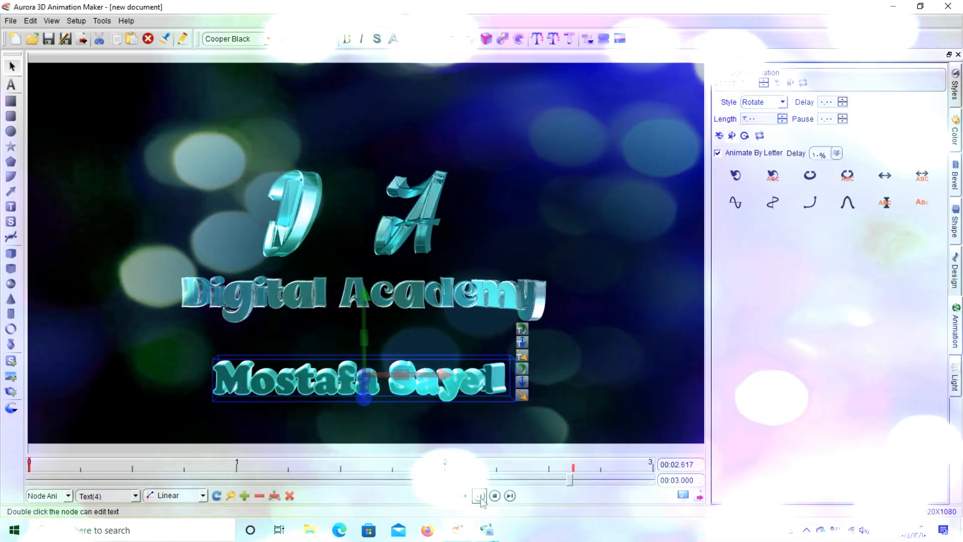
pyautogui.click(480, 496)
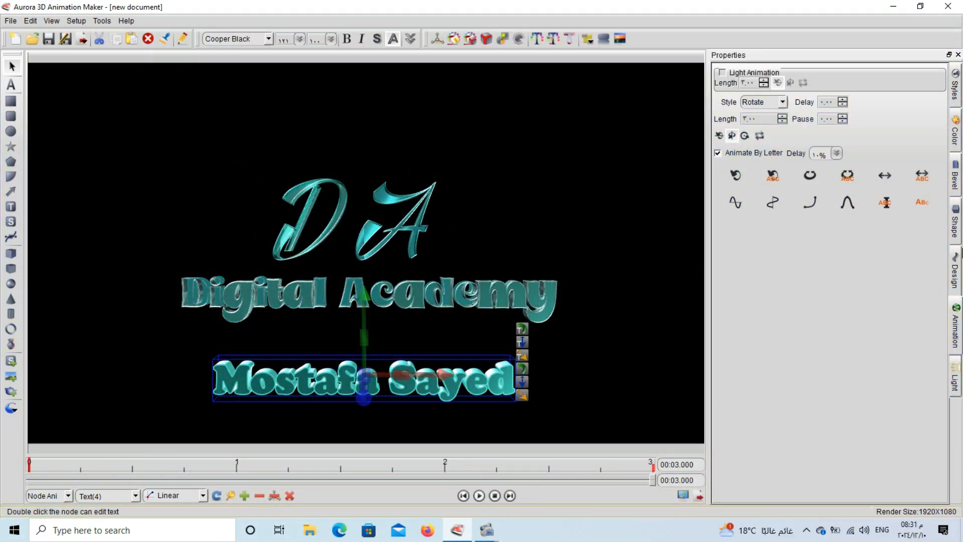
# - Turn on a floor reflection for the name line and pull its distance down to about 0.12
pyautogui.click(956, 239)
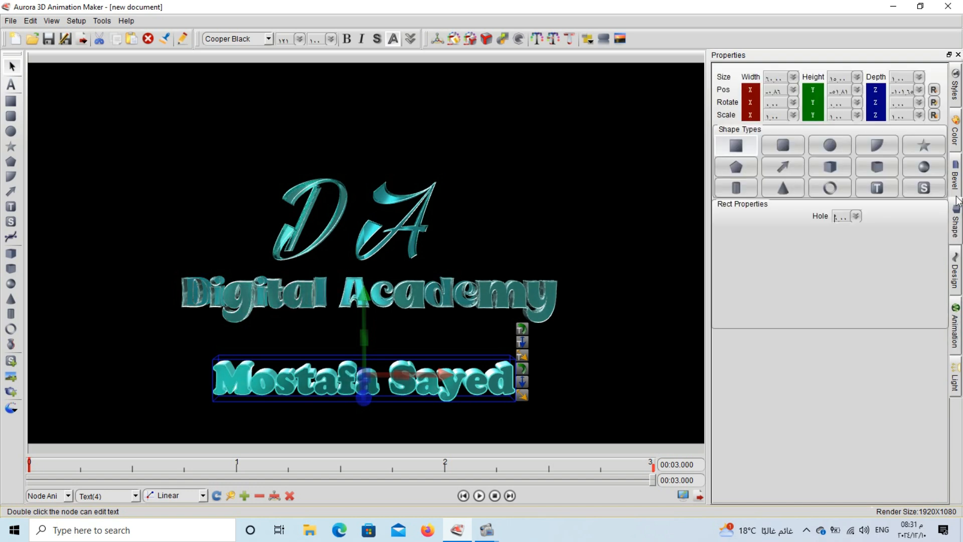
pyautogui.click(955, 175)
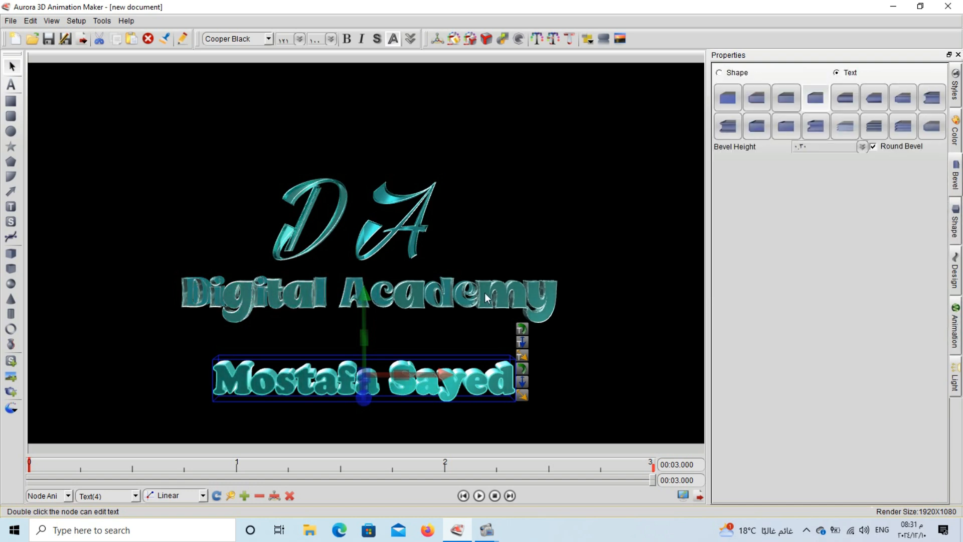
pyautogui.click(607, 41)
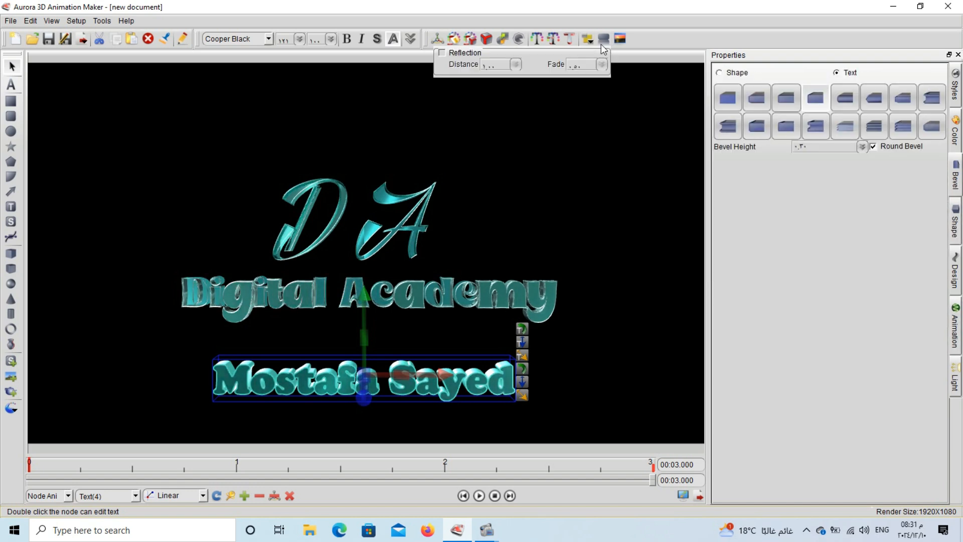
pyautogui.click(515, 64)
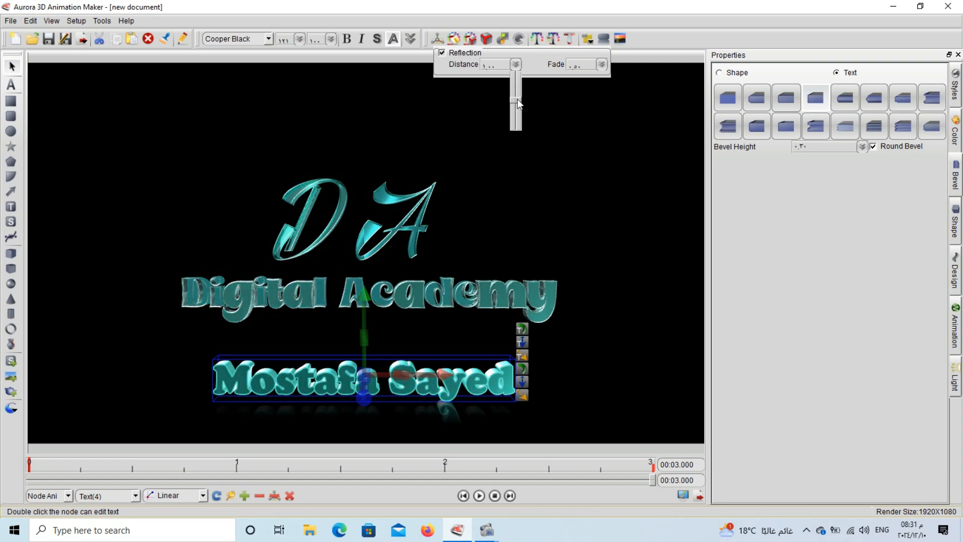
pyautogui.moveTo(518, 101); pyautogui.dragTo(516, 114)
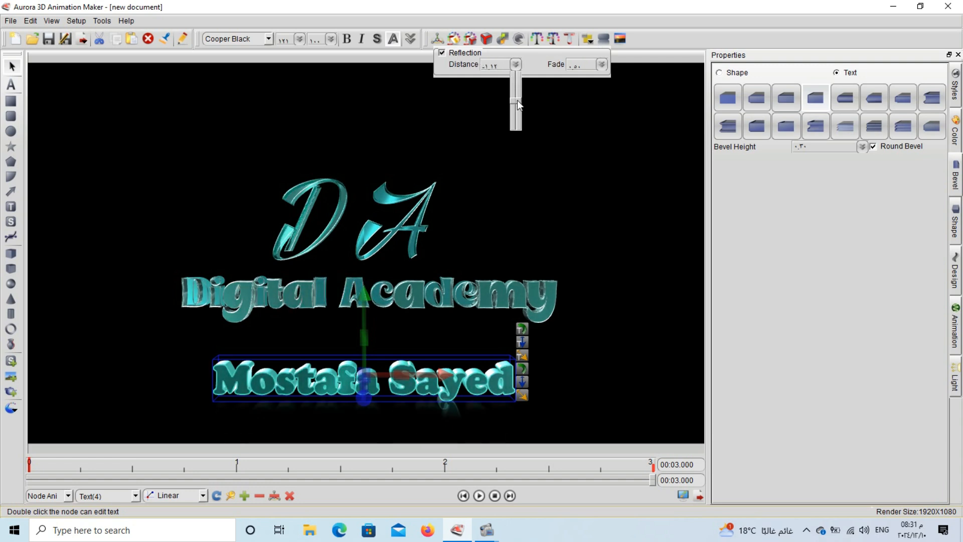
pyautogui.click(594, 67)
pyautogui.click(602, 64)
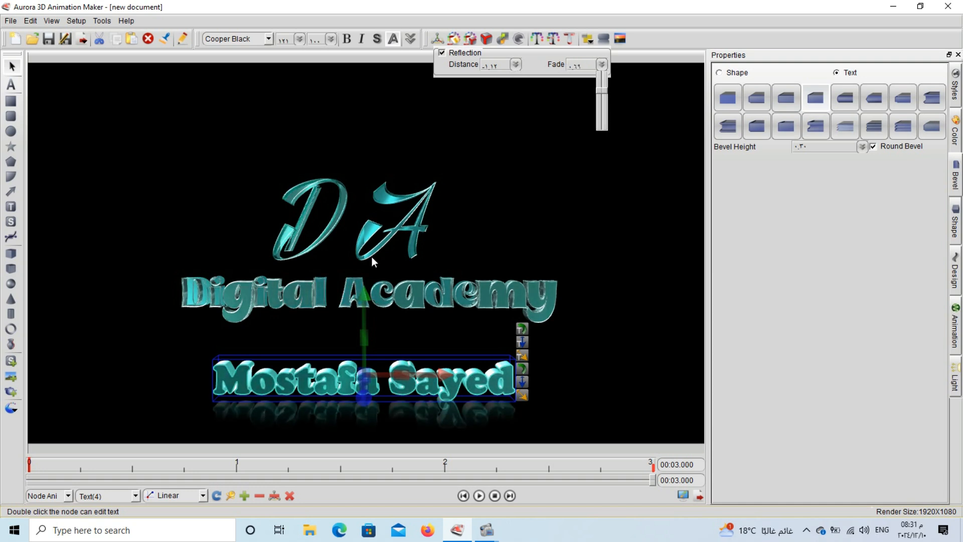
# - Select the Digital Academy text and move it slightly down
pyautogui.click(319, 298)
pyautogui.click(322, 297)
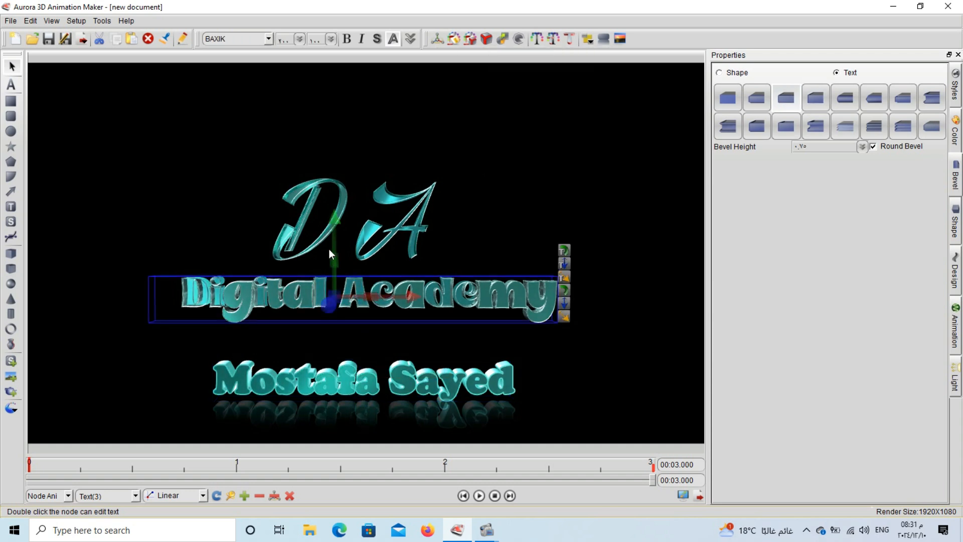
pyautogui.moveTo(371, 219); pyautogui.dragTo(470, 221)
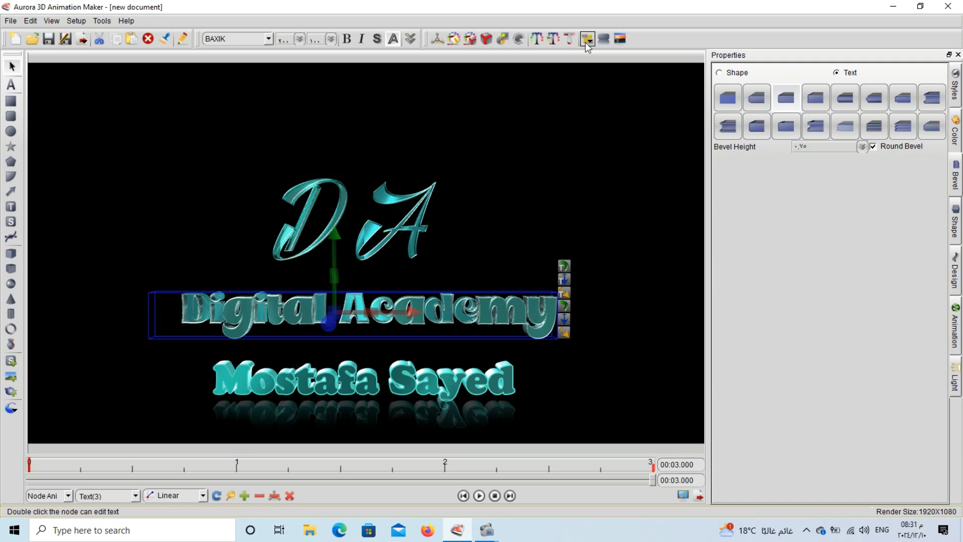
# - Give Digital Academy a floor reflection with fade .75 and distance about 3.37
pyautogui.click(603, 42)
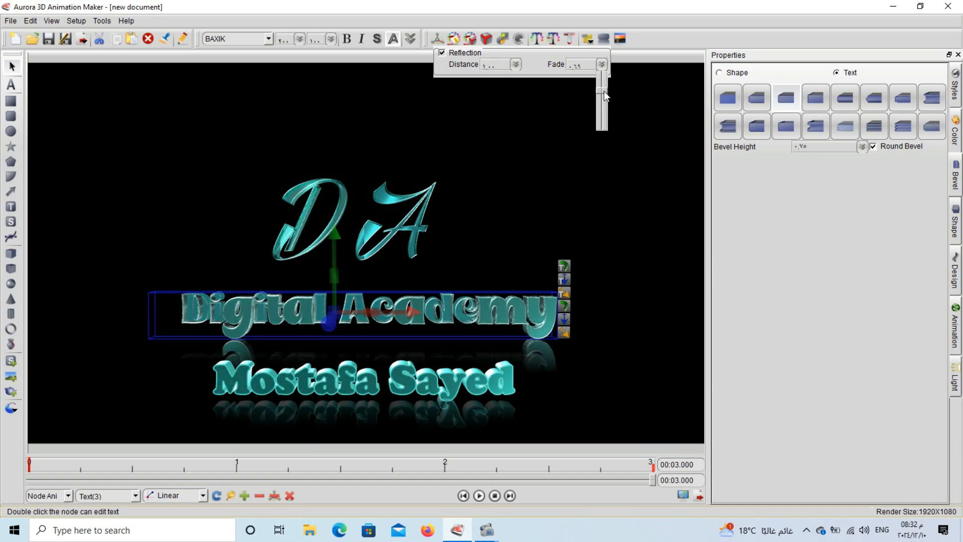
pyautogui.moveTo(605, 91); pyautogui.dragTo(605, 87)
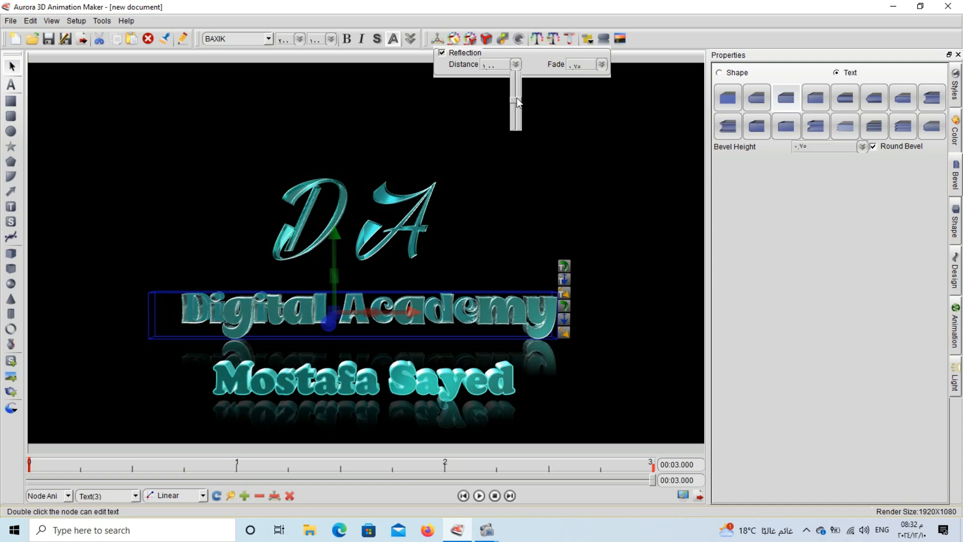
pyautogui.moveTo(517, 99); pyautogui.dragTo(516, 101)
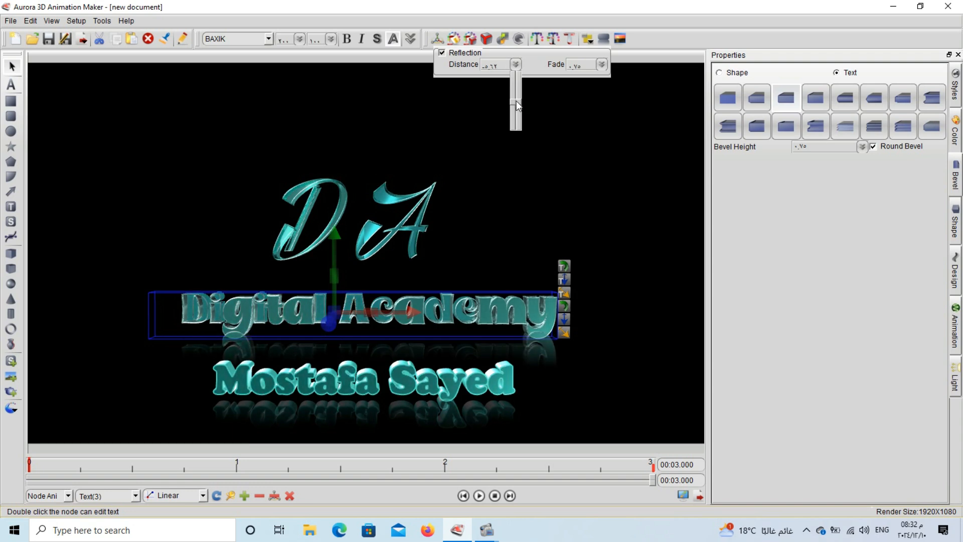
pyautogui.moveTo(516, 100); pyautogui.dragTo(515, 98)
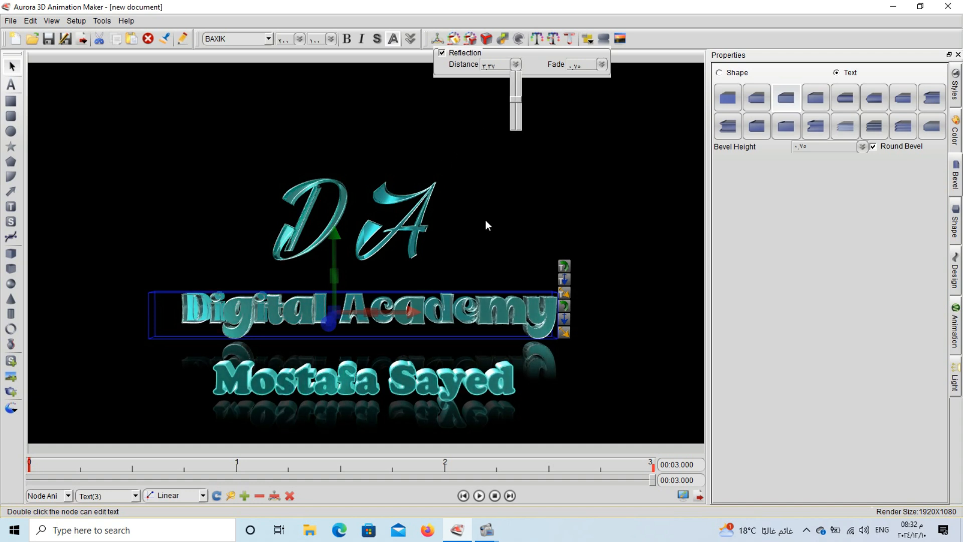
pyautogui.moveTo(549, 133); pyautogui.dragTo(236, 246)
# - Open and close the Reflection drop-down with the whole DA logo selected
pyautogui.click(604, 40)
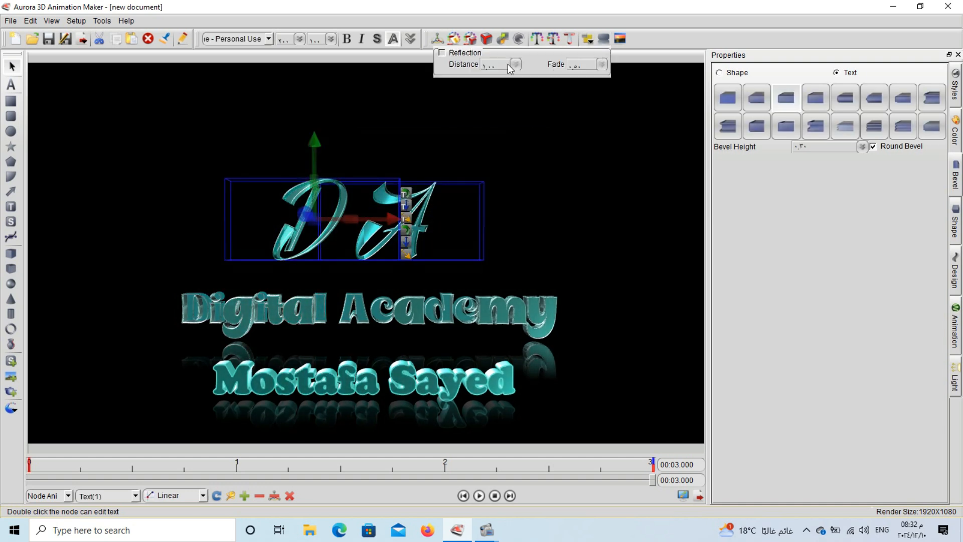
pyautogui.click(445, 56)
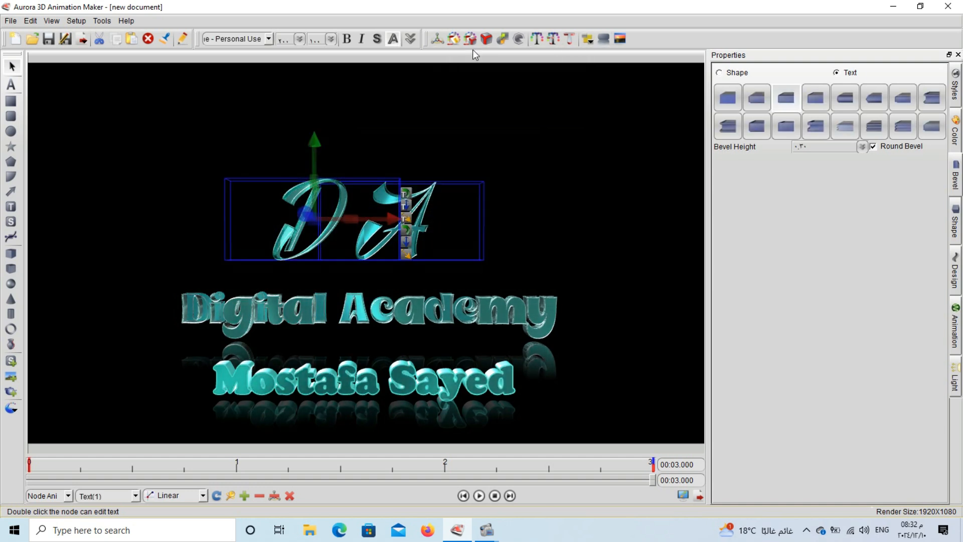
pyautogui.click(604, 41)
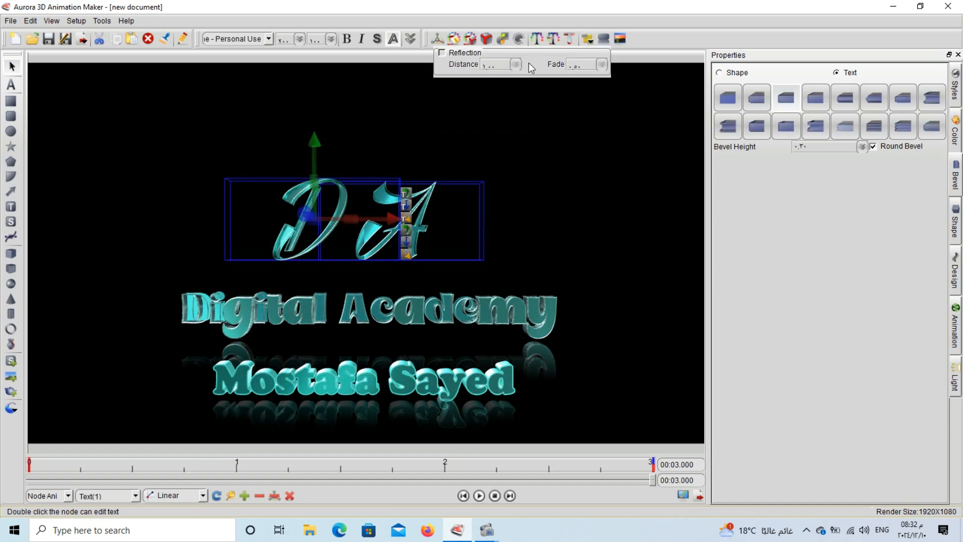
pyautogui.click(443, 52)
# - Turn on a floor reflection for the D letter alone
pyautogui.click(448, 122)
pyautogui.click(317, 205)
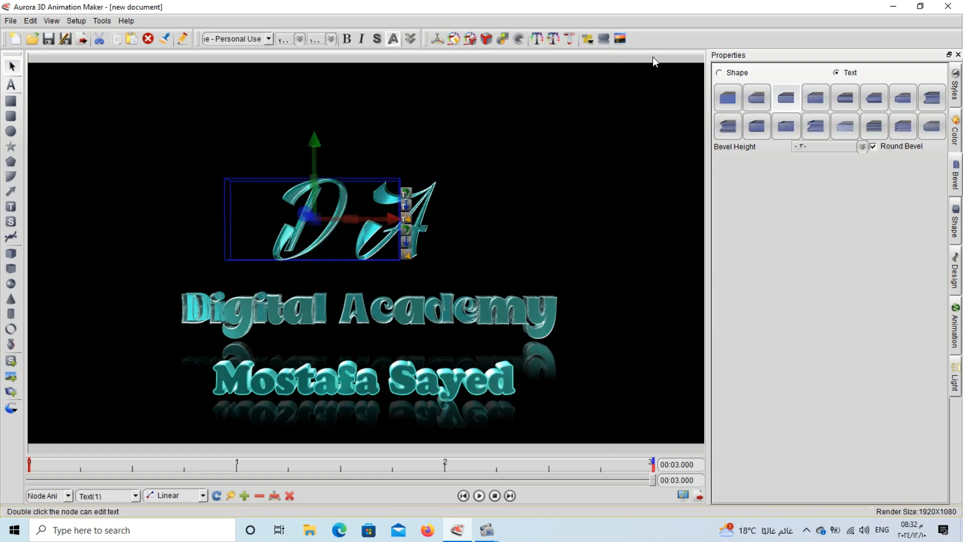
pyautogui.click(604, 39)
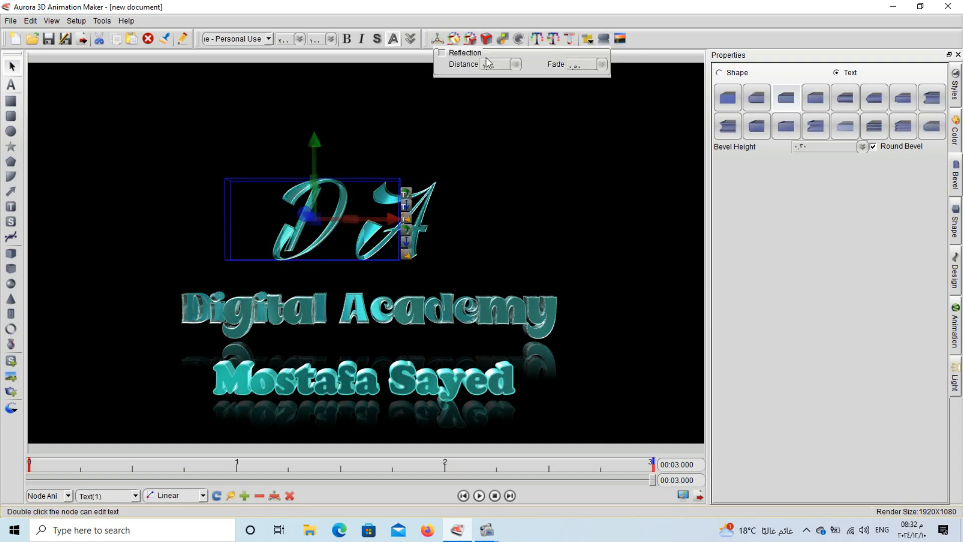
pyautogui.click(443, 53)
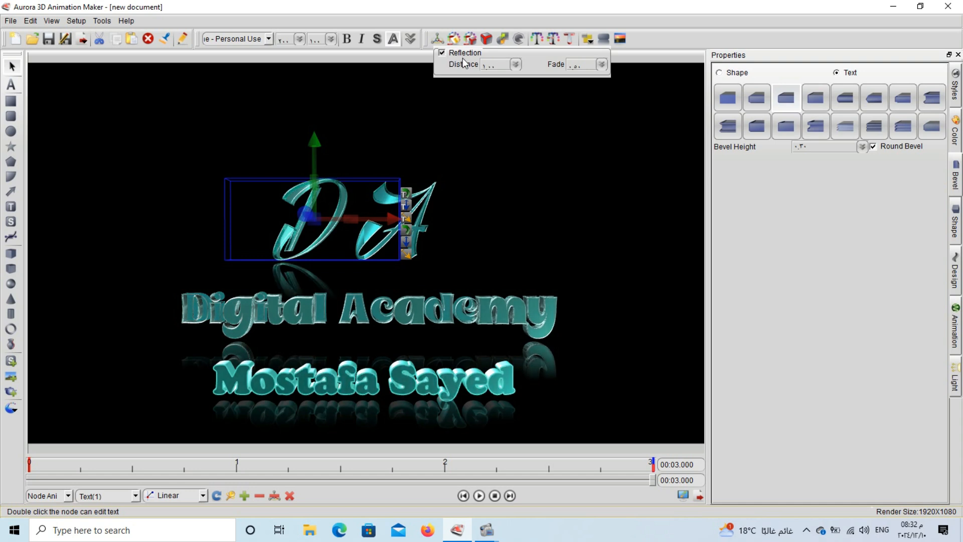
pyautogui.click(489, 194)
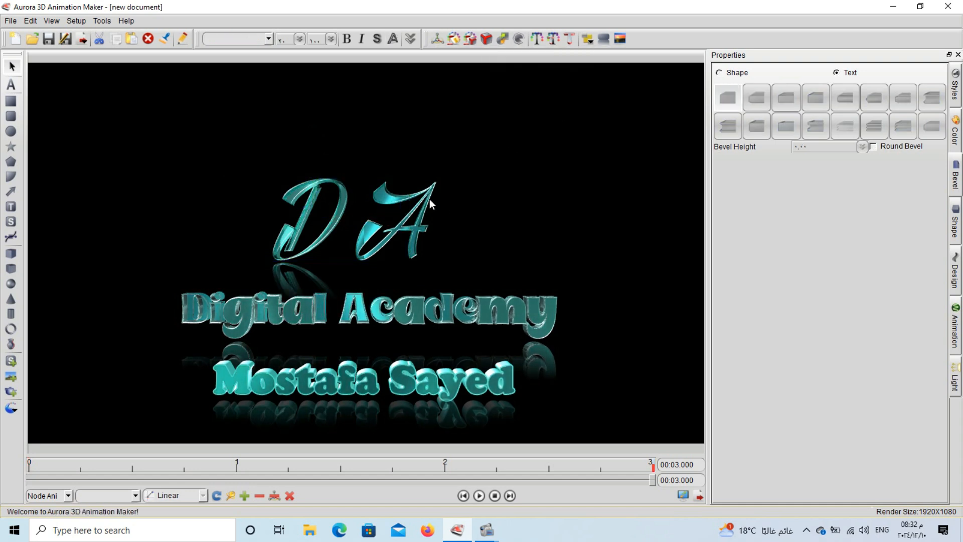
# - Select the A letter and open its Reflection settings to add a reflection
pyautogui.click(429, 199)
pyautogui.click(603, 39)
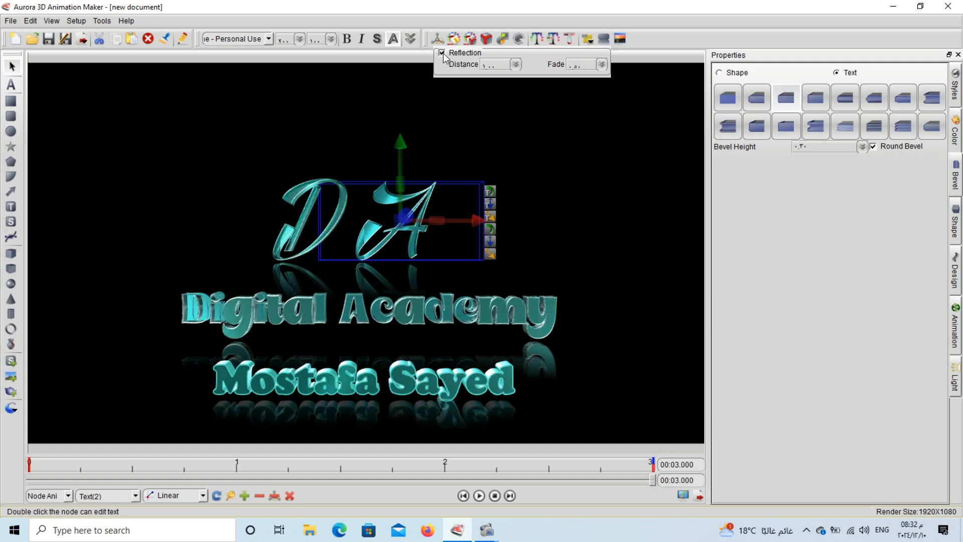
pyautogui.click(621, 177)
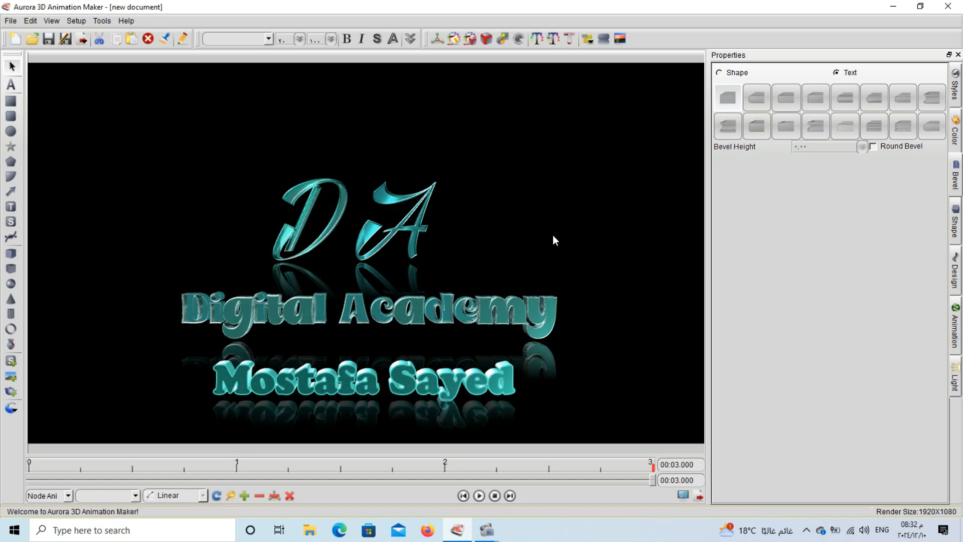
pyautogui.click(456, 315)
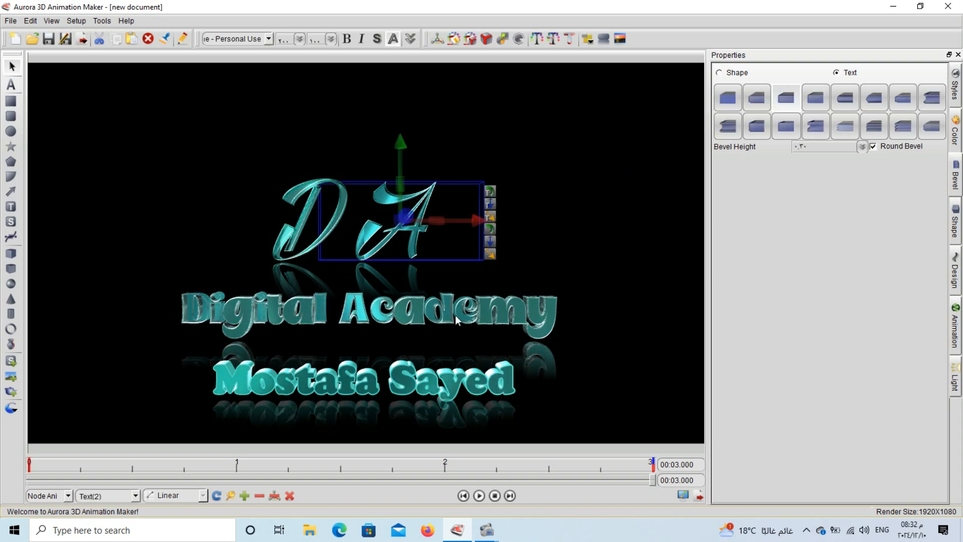
pyautogui.click(501, 315)
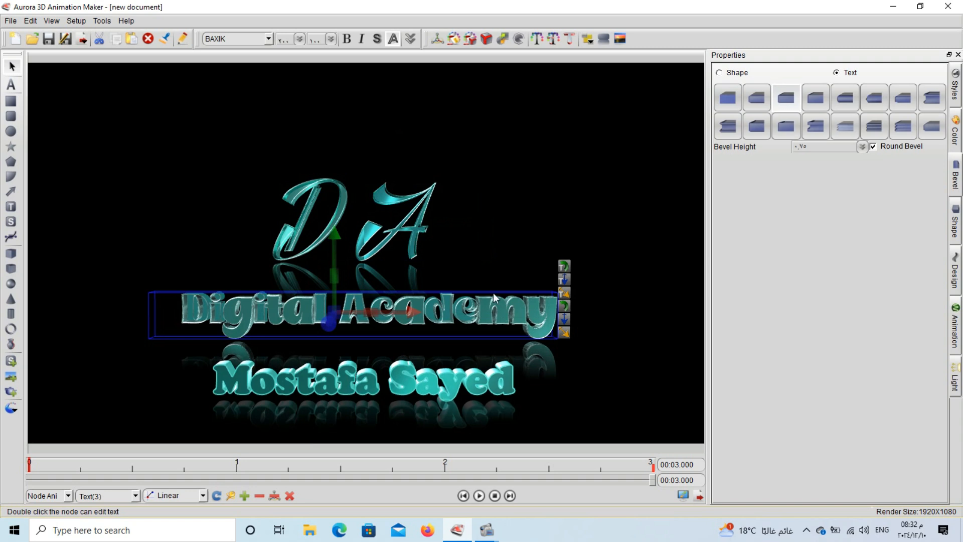
pyautogui.click(511, 220)
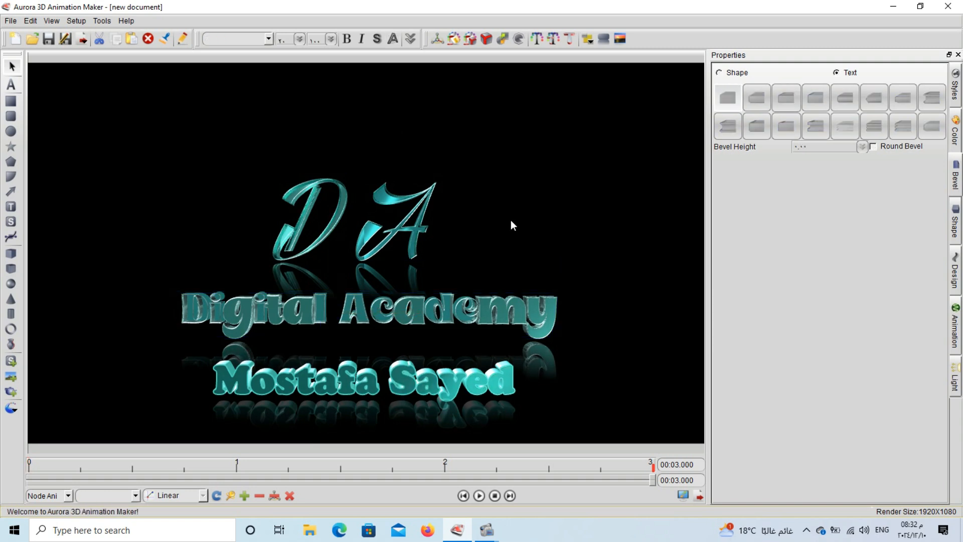
pyautogui.click(532, 313)
pyautogui.moveTo(337, 234); pyautogui.dragTo(432, 240)
pyautogui.click(364, 387)
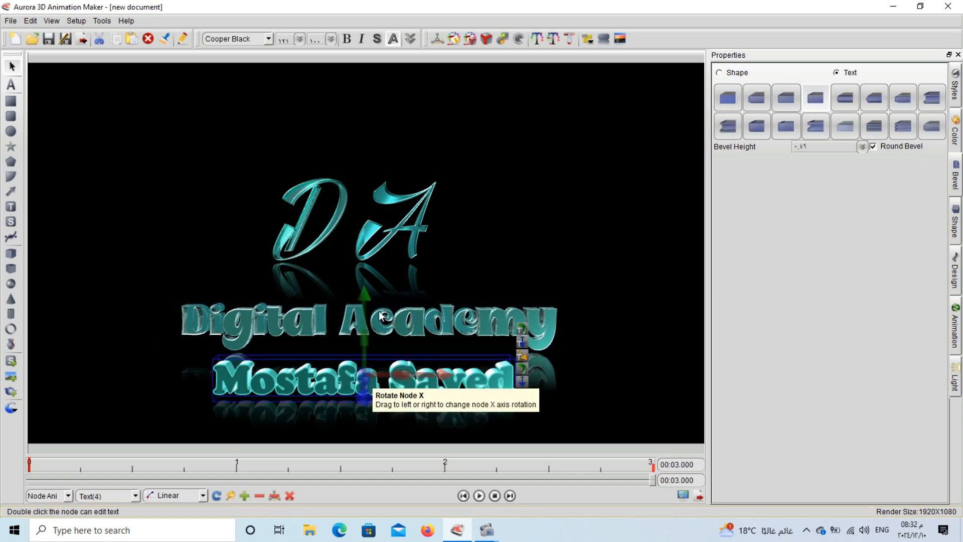
pyautogui.moveTo(363, 292); pyautogui.dragTo(448, 297)
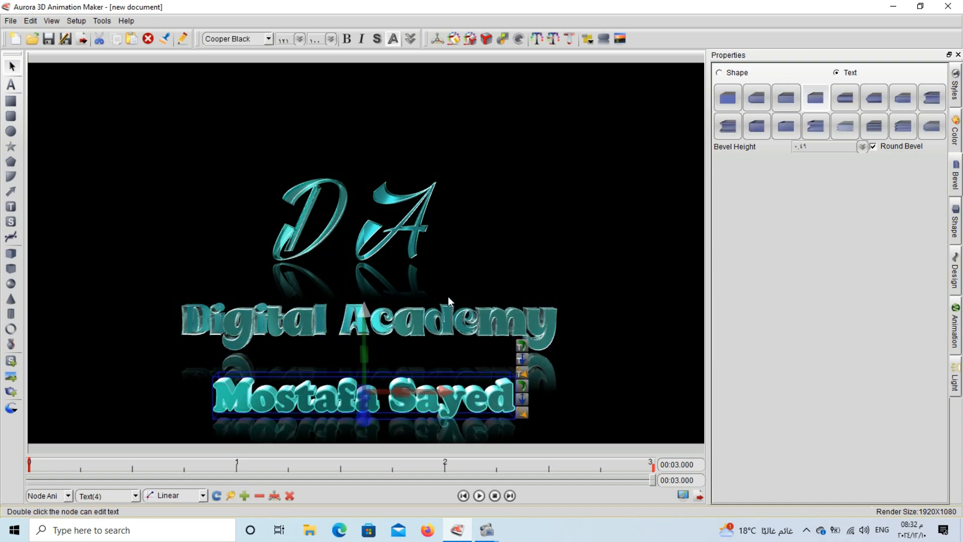
pyautogui.click(531, 247)
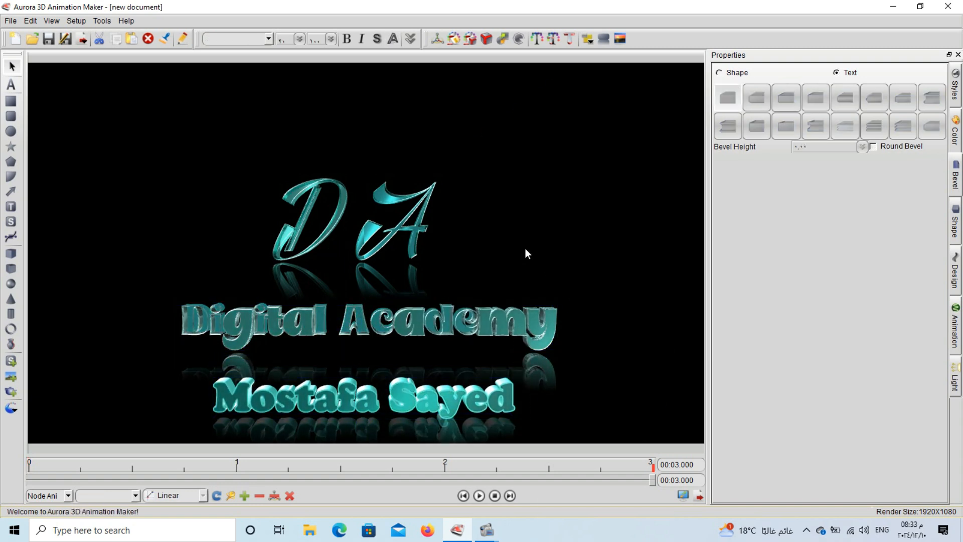
# - Set the Digital Academy reflection's fade to about .71 and distance to about 1.12
pyautogui.click(474, 325)
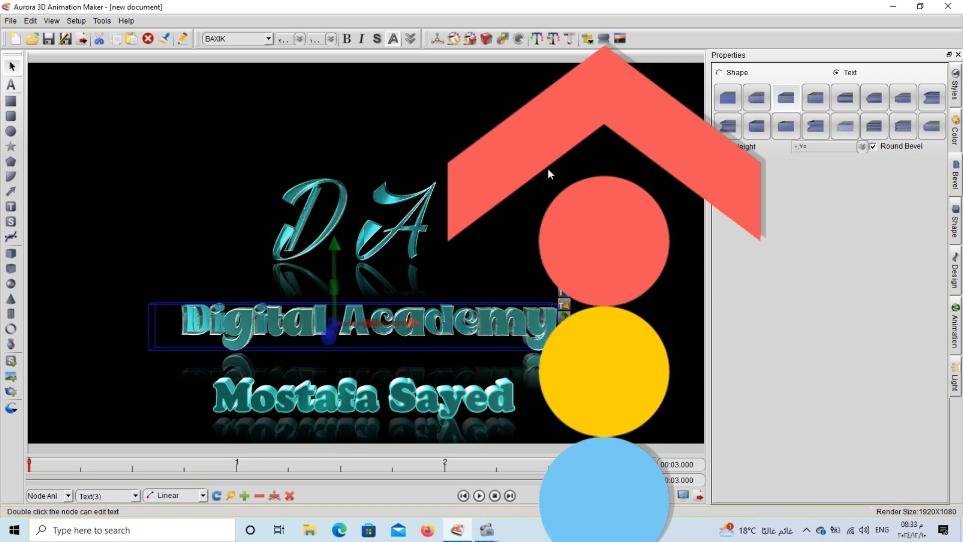
pyautogui.click(604, 39)
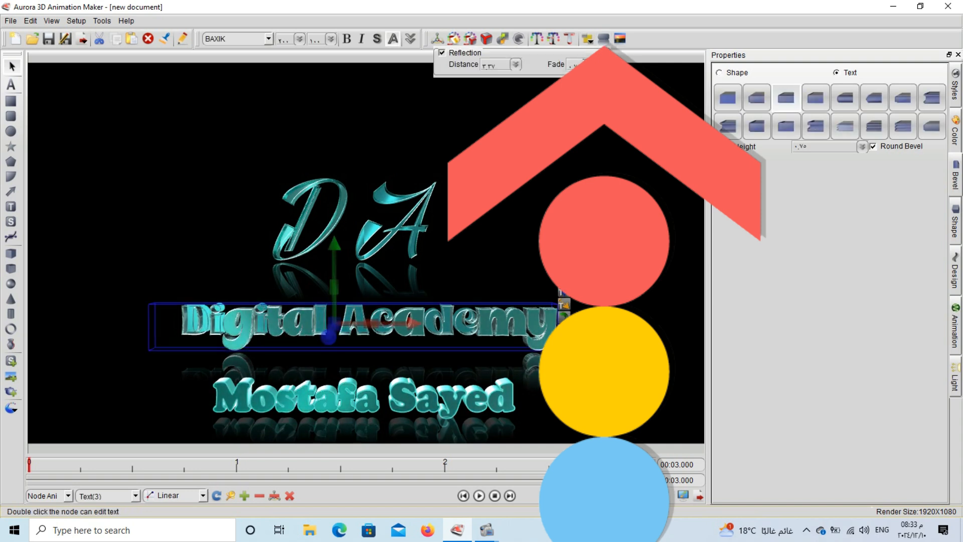
pyautogui.click(602, 65)
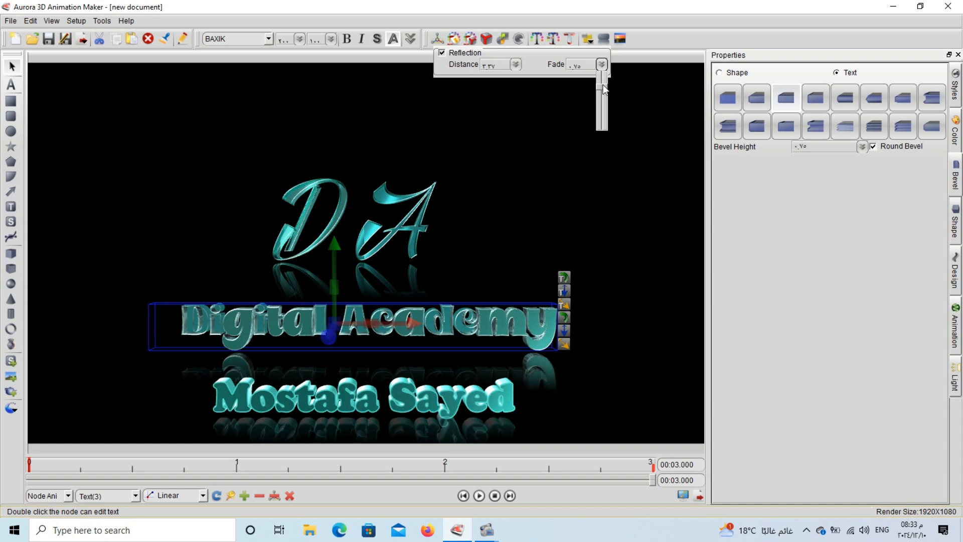
pyautogui.moveTo(605, 94); pyautogui.dragTo(605, 89)
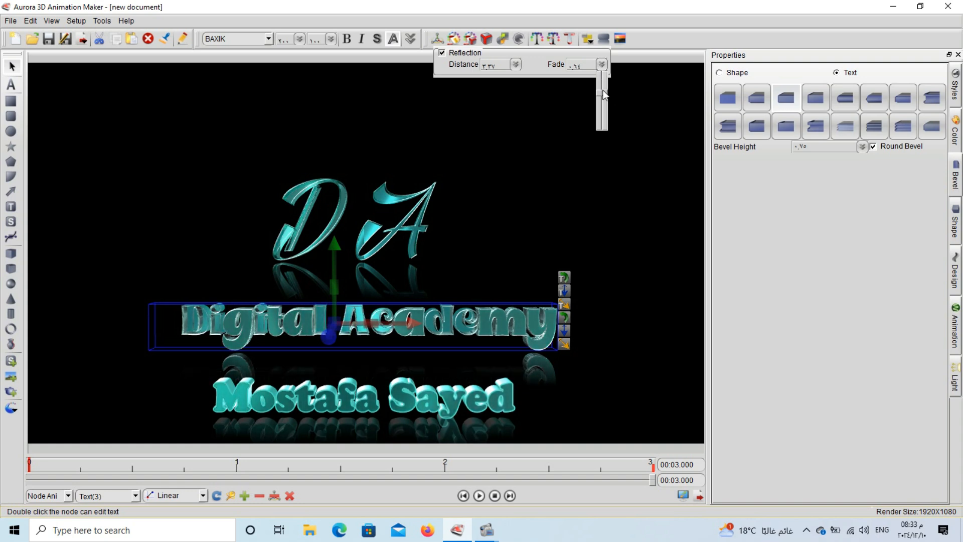
pyautogui.click(516, 64)
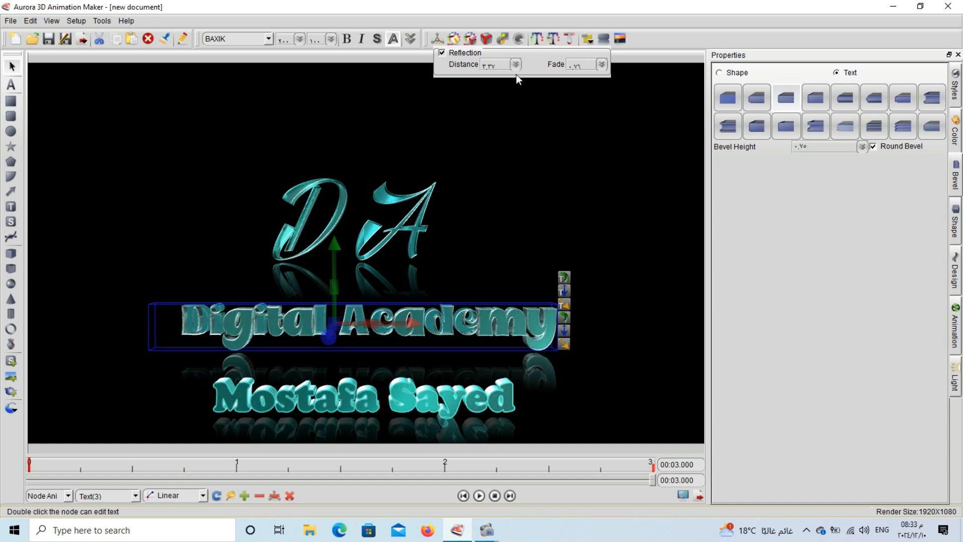
pyautogui.click(516, 65)
pyautogui.moveTo(517, 95); pyautogui.dragTo(520, 98)
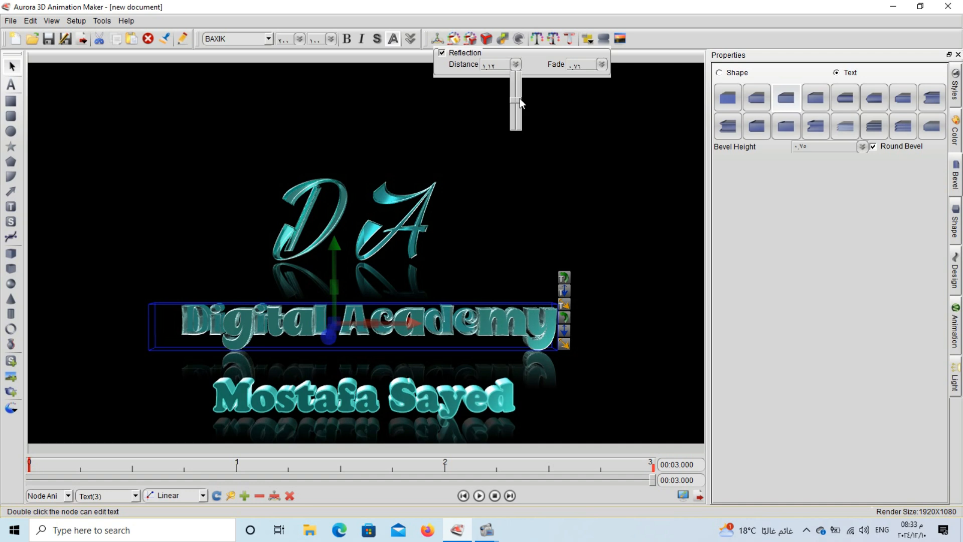
pyautogui.click(296, 55)
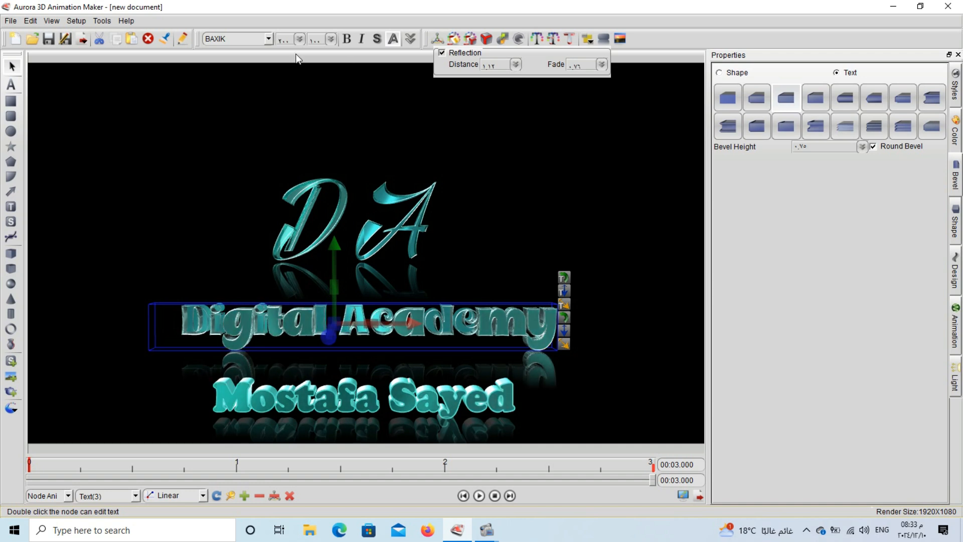
pyautogui.click(245, 496)
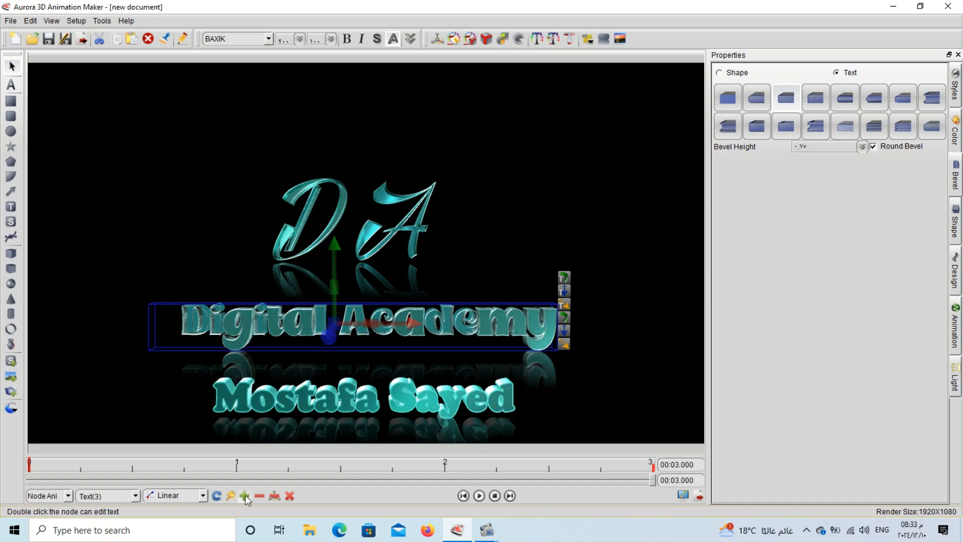
pyautogui.click(320, 409)
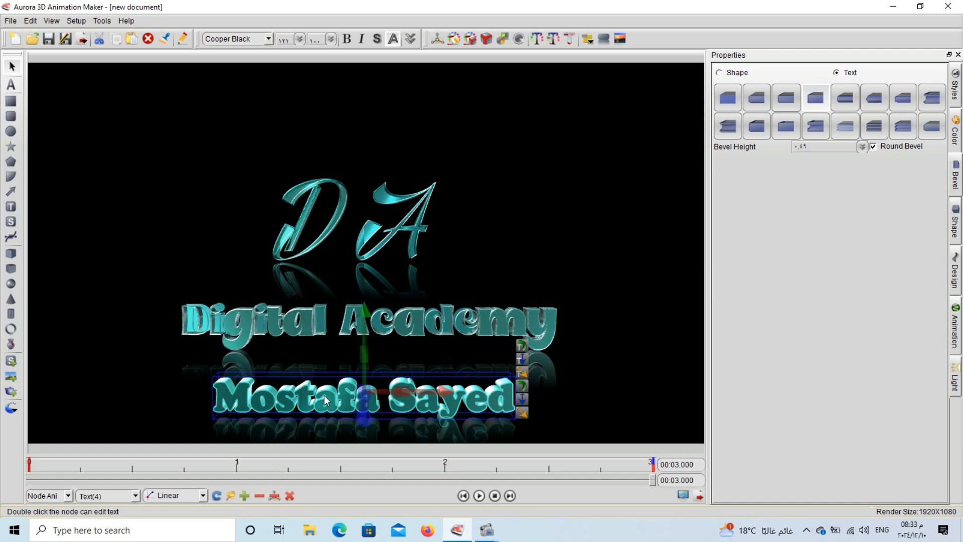
# - Select the A and D letters, then play the 3-second animation from the start
pyautogui.click(413, 247)
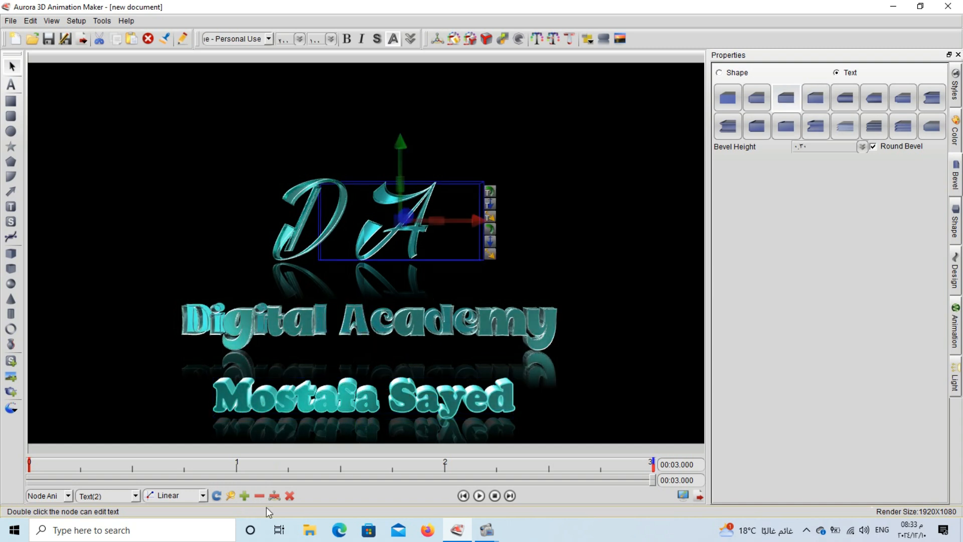
pyautogui.click(296, 233)
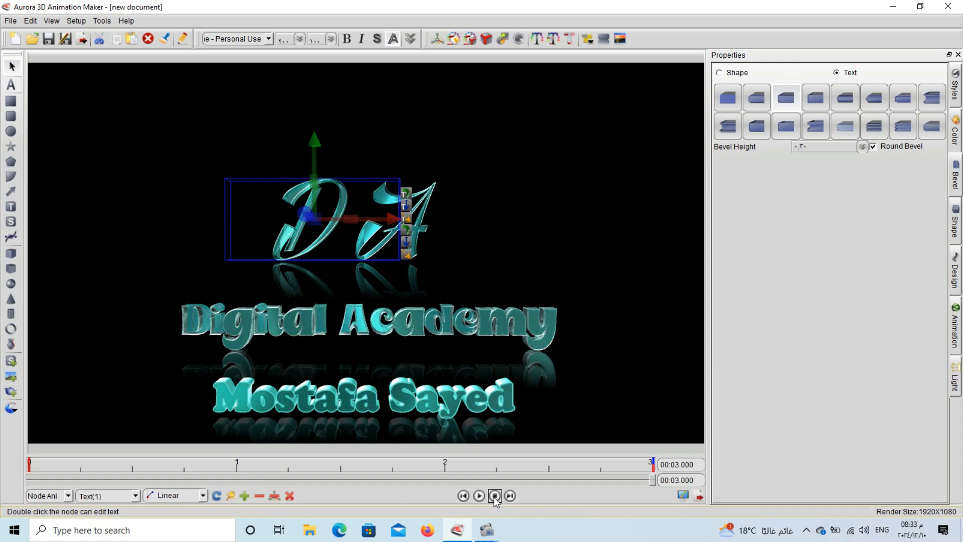
pyautogui.click(479, 495)
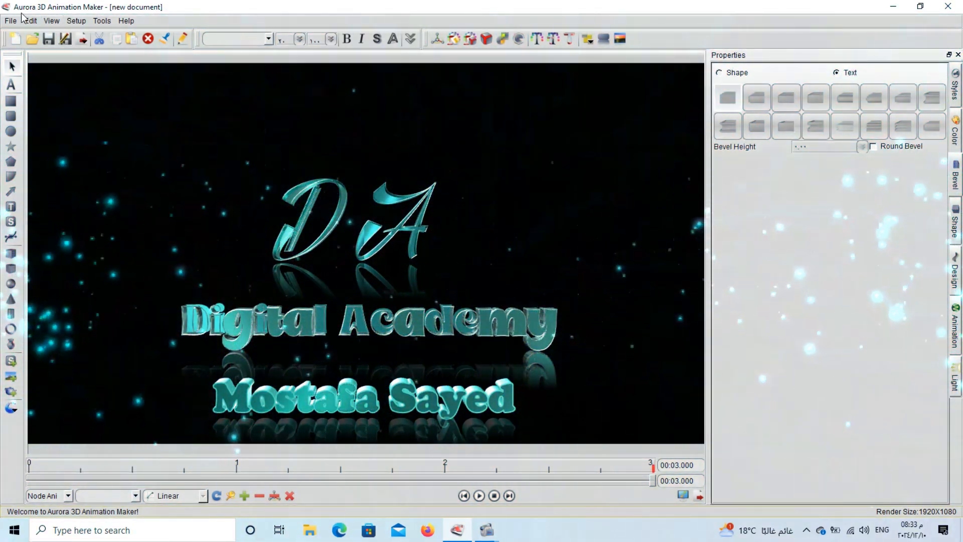
pyautogui.click(10, 20)
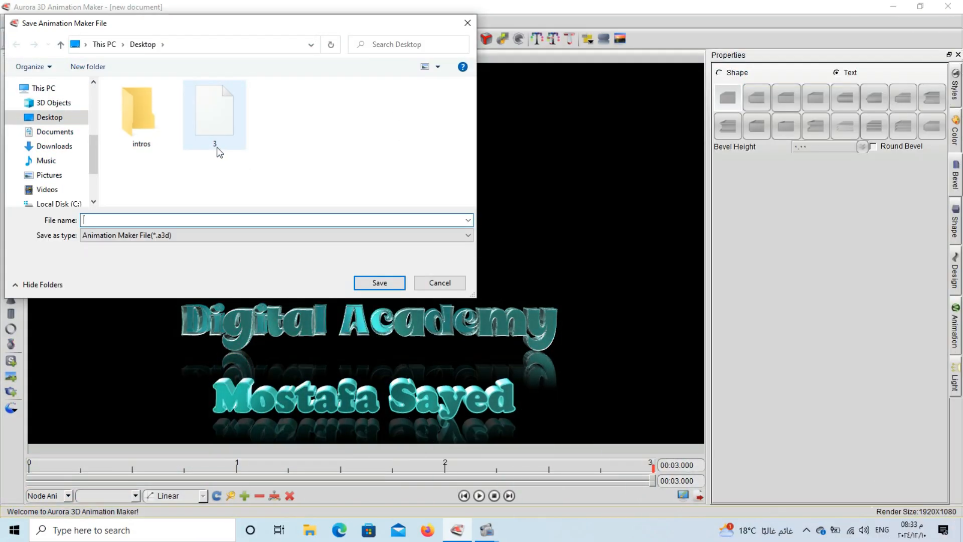
# - Enter 'end' as the project file name in the Desktop save dialog
pyautogui.write('en')
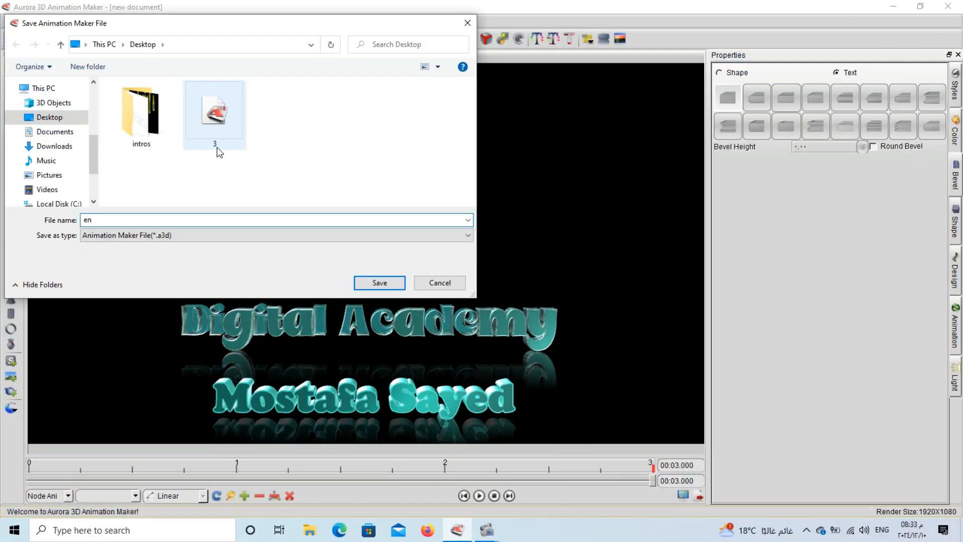
pyautogui.write('d')
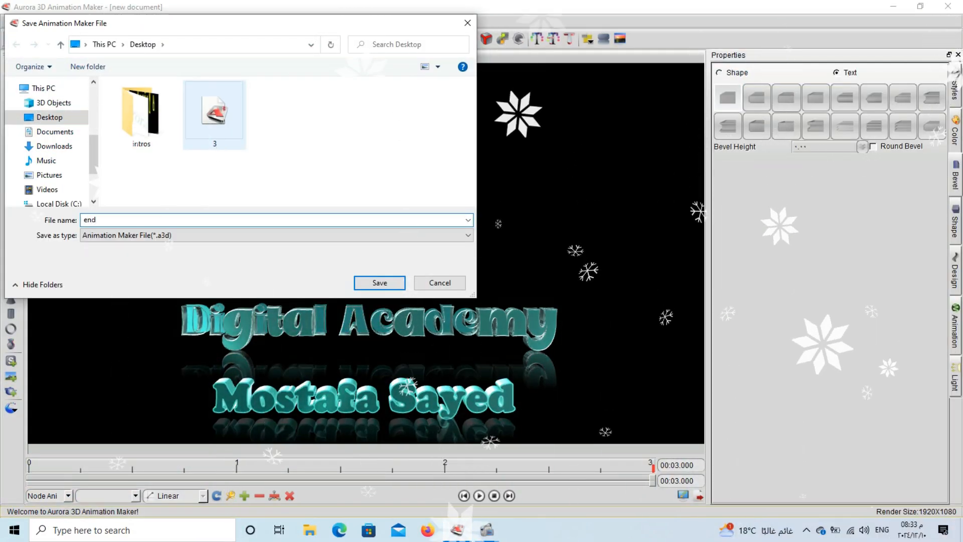